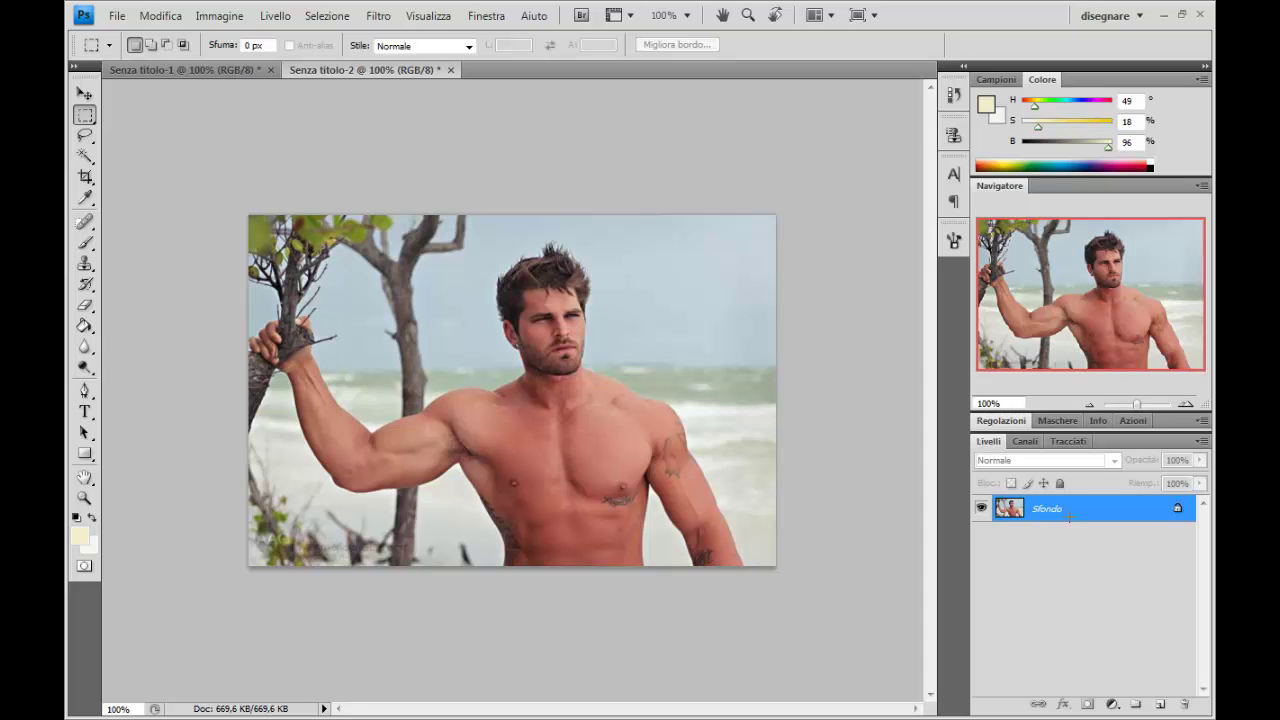
Step: Bring the Senza titolo-1 tuxedo man photo to the front with the Lasso tool selected
{"action": "left_click", "coordinate": [188, 70]}
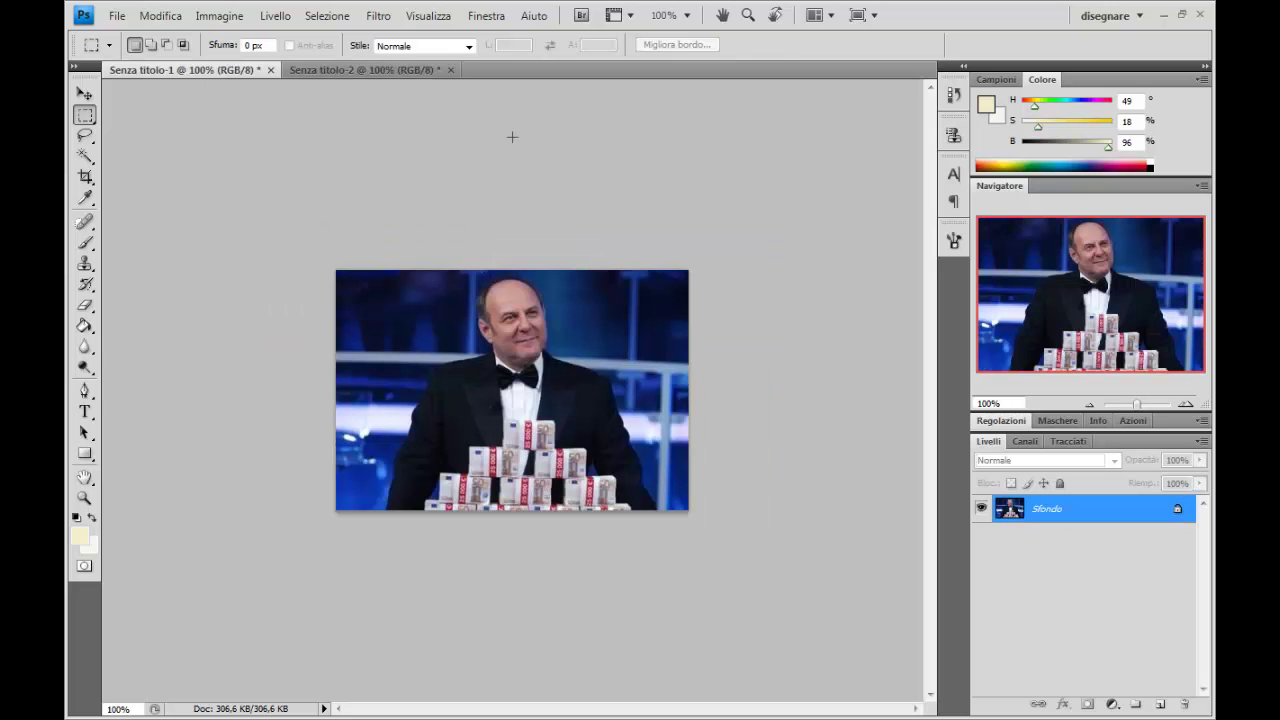
{"action": "left_click", "coordinate": [87, 136]}
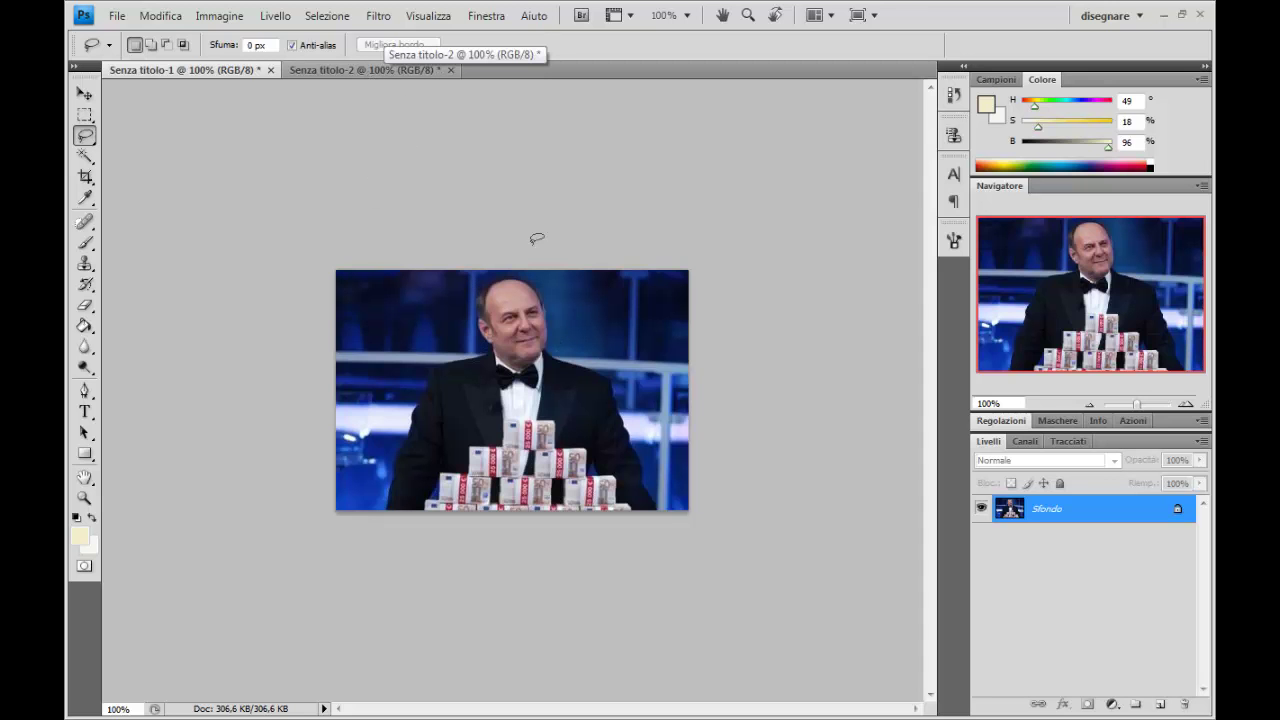
Step: Zoom in on the man's face, discard a rough lasso, and switch to Polygonal Lasso
{"action": "left_click", "coordinate": [1186, 403]}
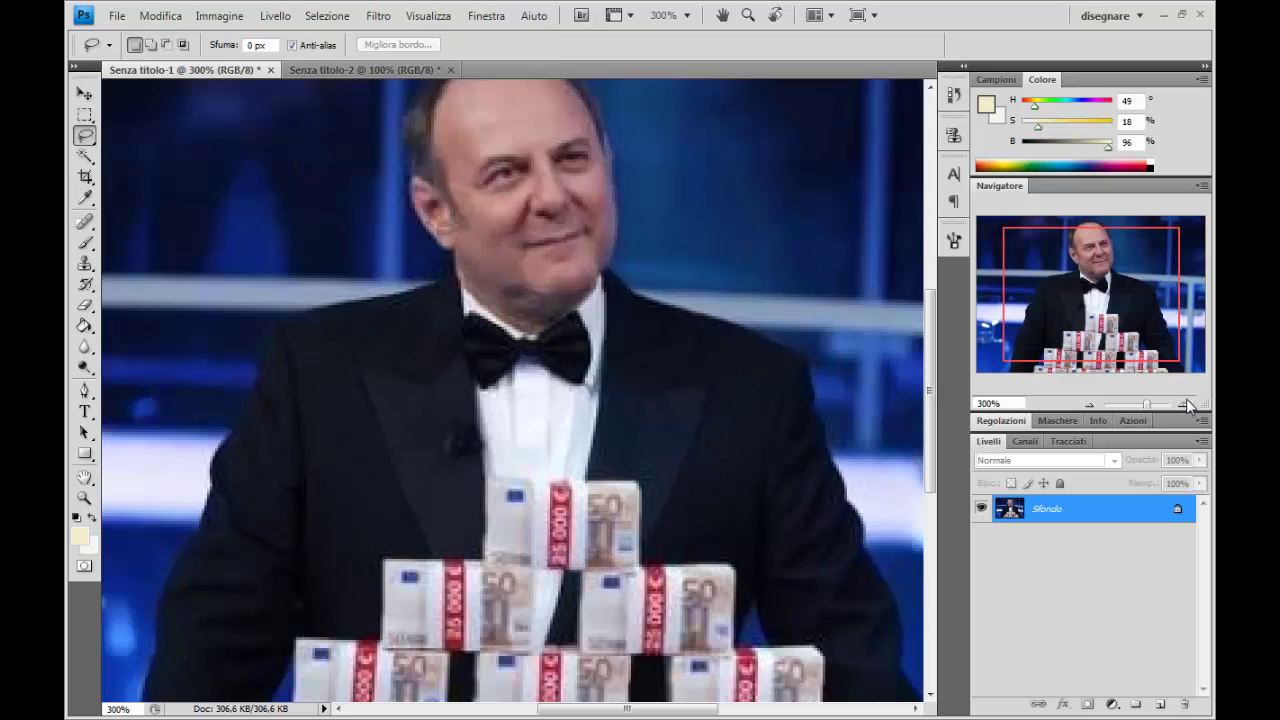
{"action": "left_click", "coordinate": [1186, 403]}
{"action": "left_click_drag", "start_coordinate": [1097, 303], "coordinate": [1097, 275]}
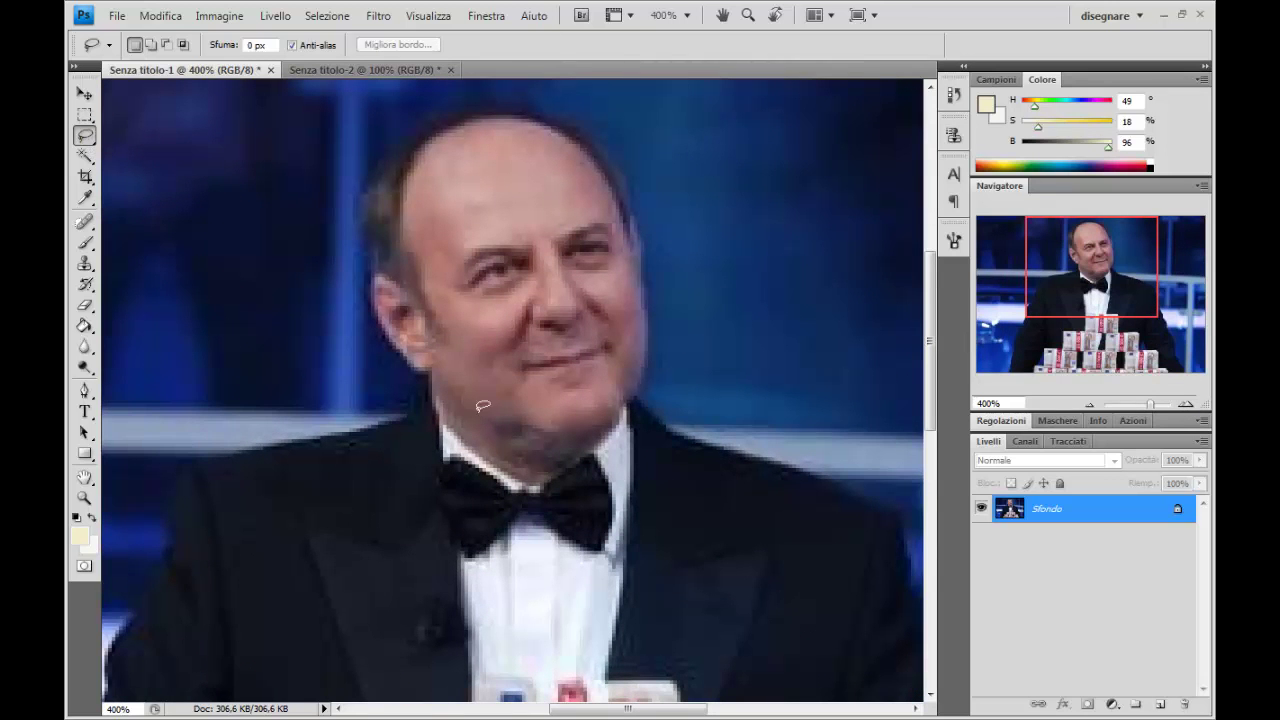
{"action": "mouse_move", "coordinate": [458, 425]}
{"action": "left_mouse_down"}
{"action": "mouse_move", "coordinate": [566, 461]}
{"action": "mouse_move", "coordinate": [614, 427]}
{"action": "mouse_move", "coordinate": [651, 338]}
{"action": "mouse_move", "coordinate": [646, 223]}
{"action": "mouse_move", "coordinate": [618, 158]}
{"action": "mouse_move", "coordinate": [562, 108]}
{"action": "mouse_move", "coordinate": [514, 89]}
{"action": "mouse_move", "coordinate": [414, 109]}
{"action": "mouse_move", "coordinate": [366, 149]}
{"action": "mouse_move", "coordinate": [351, 200]}
{"action": "mouse_move", "coordinate": [368, 318]}
{"action": "mouse_move", "coordinate": [436, 411]}
{"action": "left_mouse_up"}
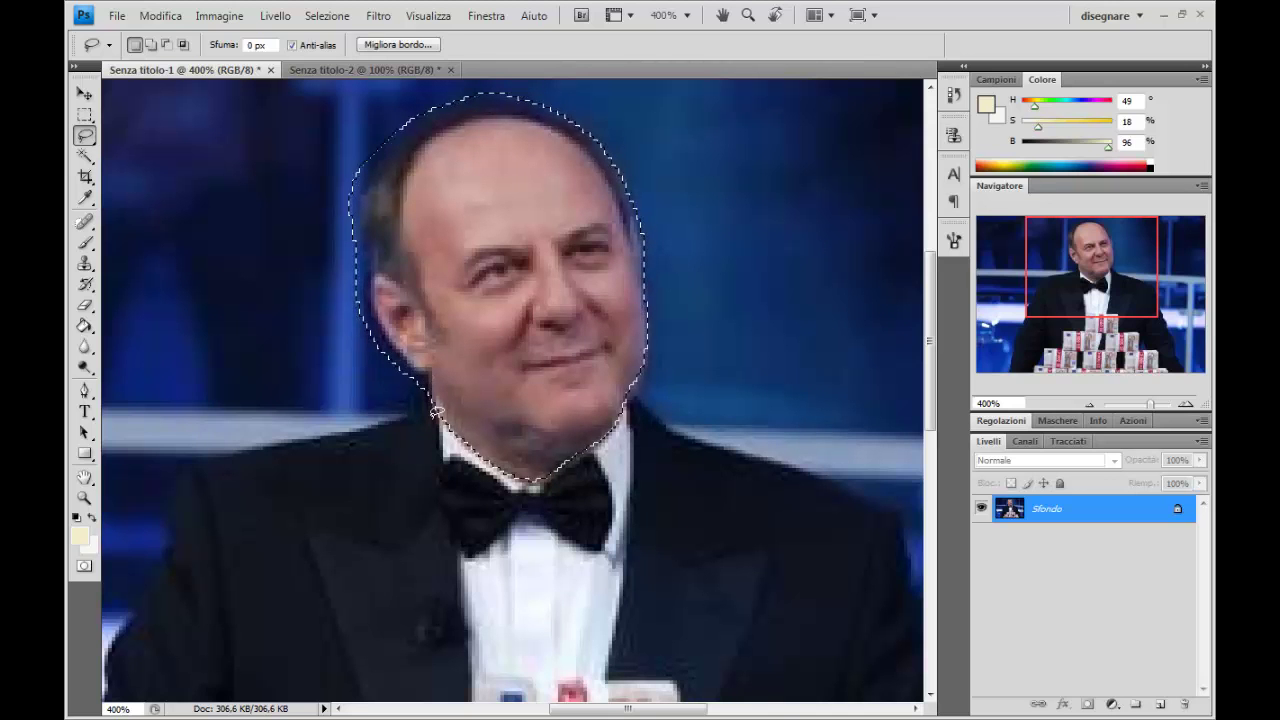
{"action": "left_click", "coordinate": [437, 411]}
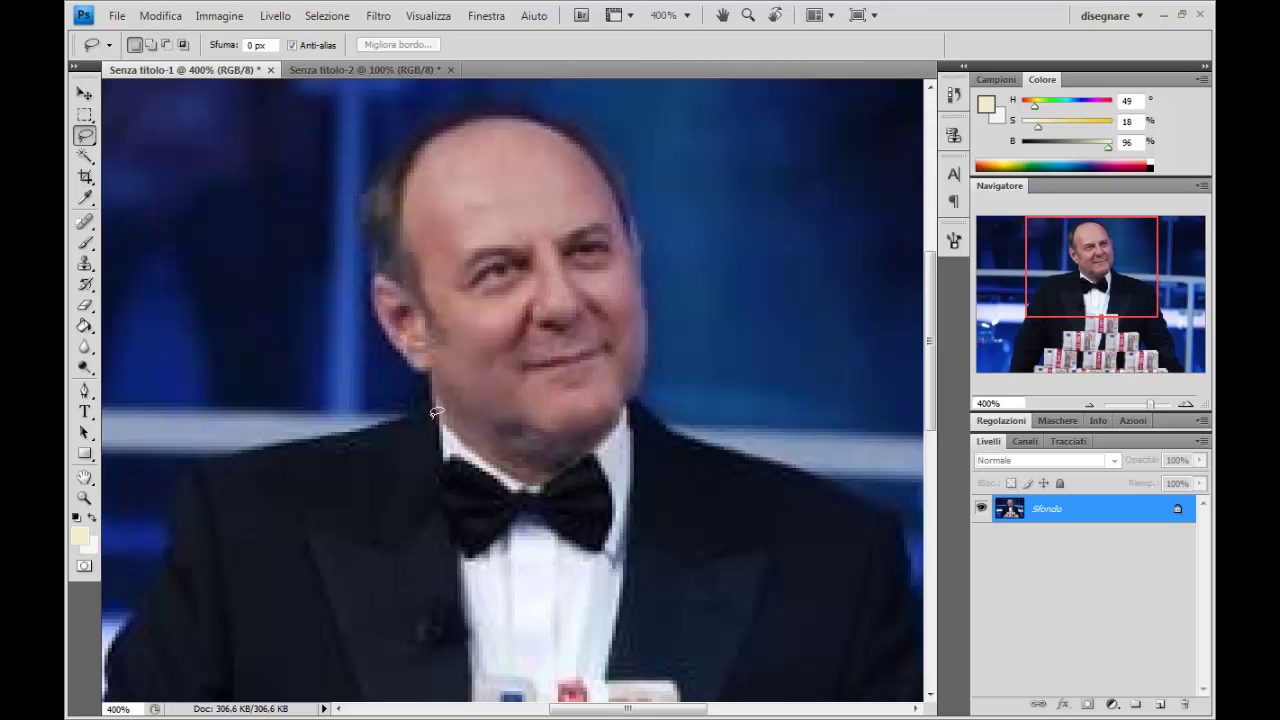
{"action": "left_click_drag", "start_coordinate": [85, 135], "coordinate": [180, 146]}
Step: Place outline points down the left ear and jaw, under the chin, and up to the right cheek
{"action": "left_click", "coordinate": [371, 273]}
{"action": "left_click", "coordinate": [375, 320]}
{"action": "left_click", "coordinate": [399, 354]}
{"action": "left_click", "coordinate": [420, 373]}
{"action": "left_click", "coordinate": [443, 430]}
{"action": "left_click", "coordinate": [531, 486]}
{"action": "left_click", "coordinate": [599, 449]}
{"action": "left_click", "coordinate": [630, 409]}
{"action": "left_click", "coordinate": [648, 366]}
{"action": "left_click", "coordinate": [652, 320]}
Step: Continue the outline over the top of the head and close it into a selection
{"action": "left_click", "coordinate": [636, 199]}
{"action": "left_click", "coordinate": [612, 150]}
{"action": "left_click", "coordinate": [585, 122]}
{"action": "left_click", "coordinate": [557, 104]}
{"action": "left_click", "coordinate": [508, 101]}
{"action": "left_click", "coordinate": [458, 104]}
{"action": "left_click", "coordinate": [418, 118]}
{"action": "left_click", "coordinate": [392, 137]}
{"action": "left_click", "coordinate": [372, 165]}
{"action": "left_click", "coordinate": [358, 208]}
{"action": "double_click", "coordinate": [365, 254]}
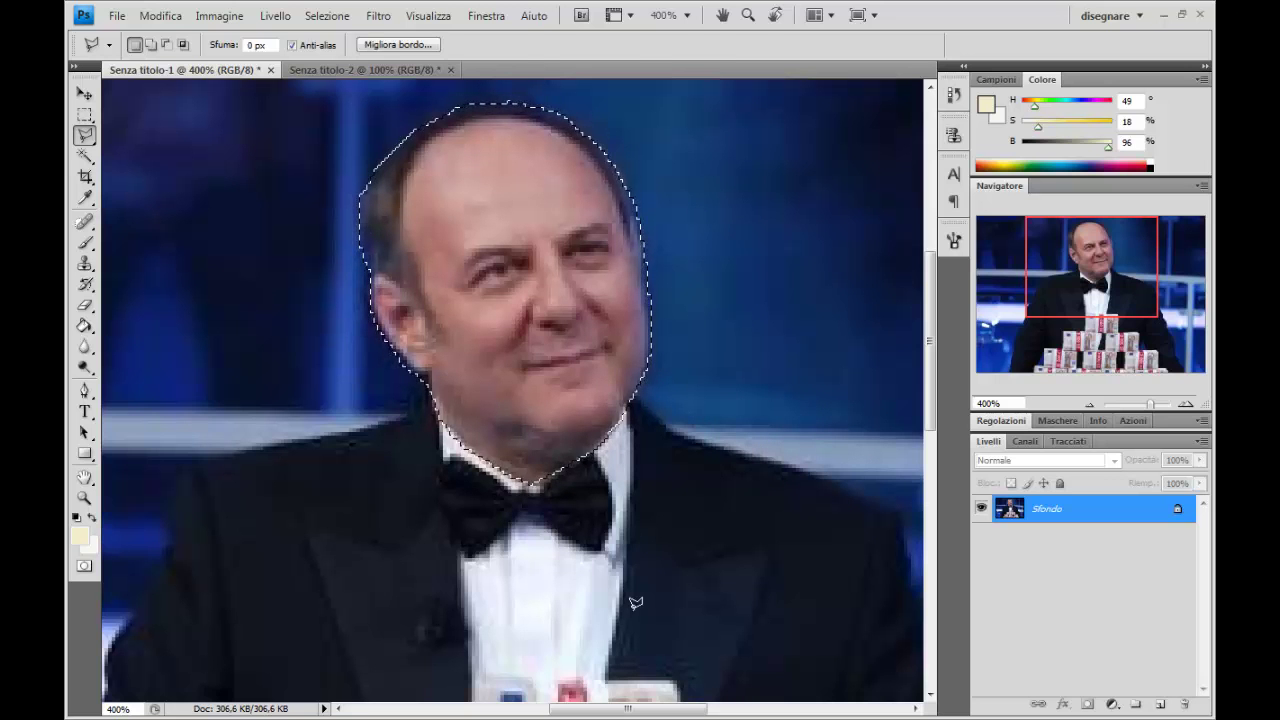
Step: Move the selected head onto the Senza titolo-2 beach photo, over the muscular man's face
{"action": "key", "text": "v"}
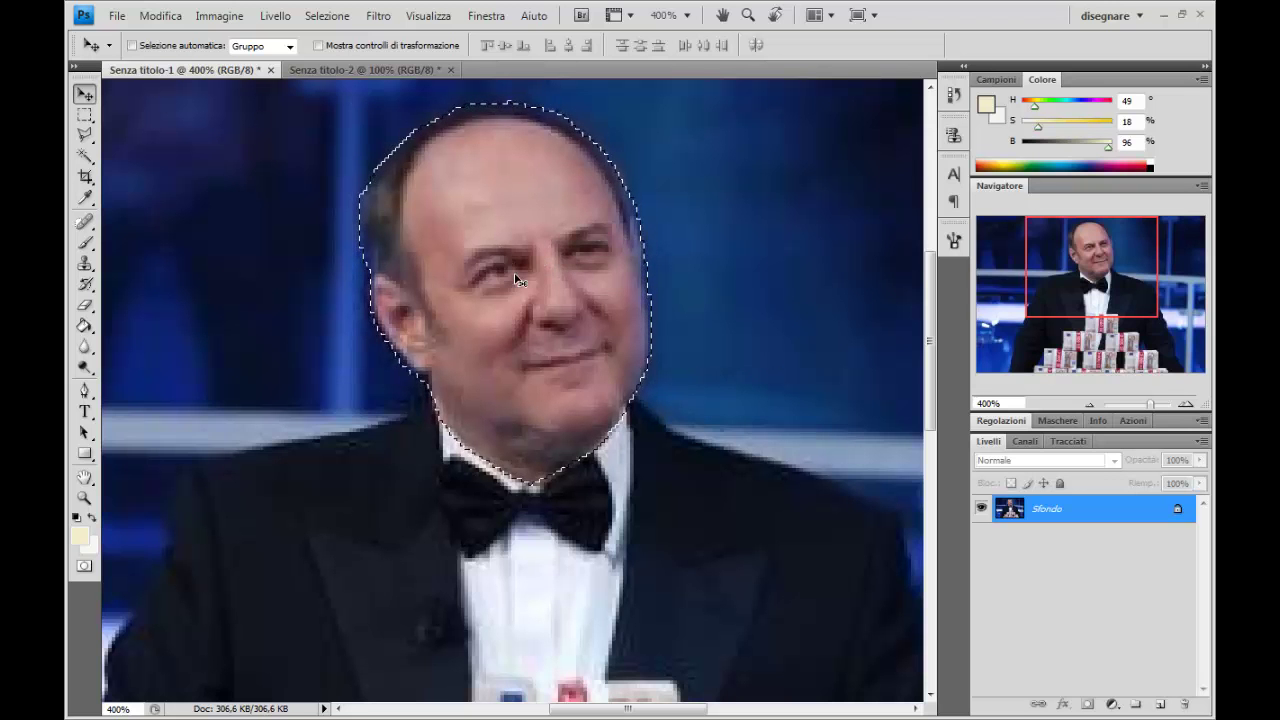
{"action": "mouse_move", "coordinate": [510, 255]}
{"action": "left_mouse_down"}
{"action": "mouse_move", "coordinate": [502, 314]}
{"action": "mouse_move", "coordinate": [361, 68]}
{"action": "mouse_move", "coordinate": [378, 103]}
{"action": "left_mouse_up"}
{"action": "left_click_drag", "start_coordinate": [551, 317], "coordinate": [558, 330]}
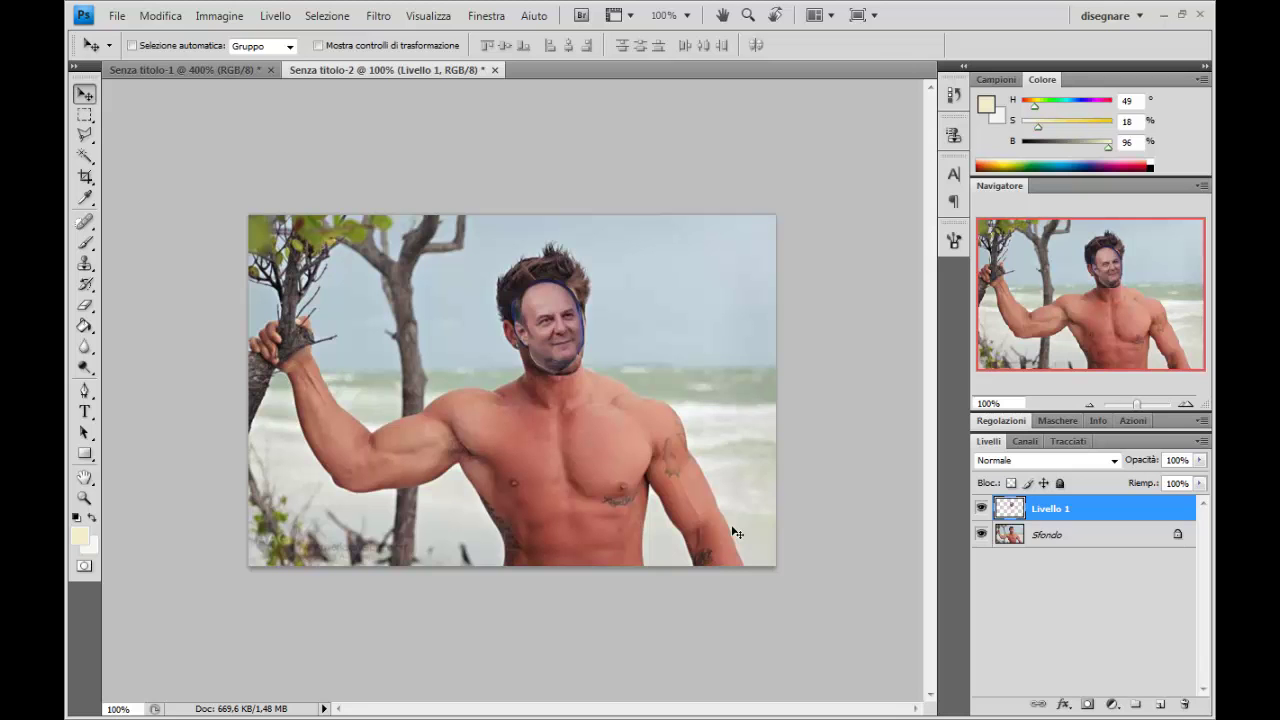
{"action": "key", "text": "ctrl+t"}
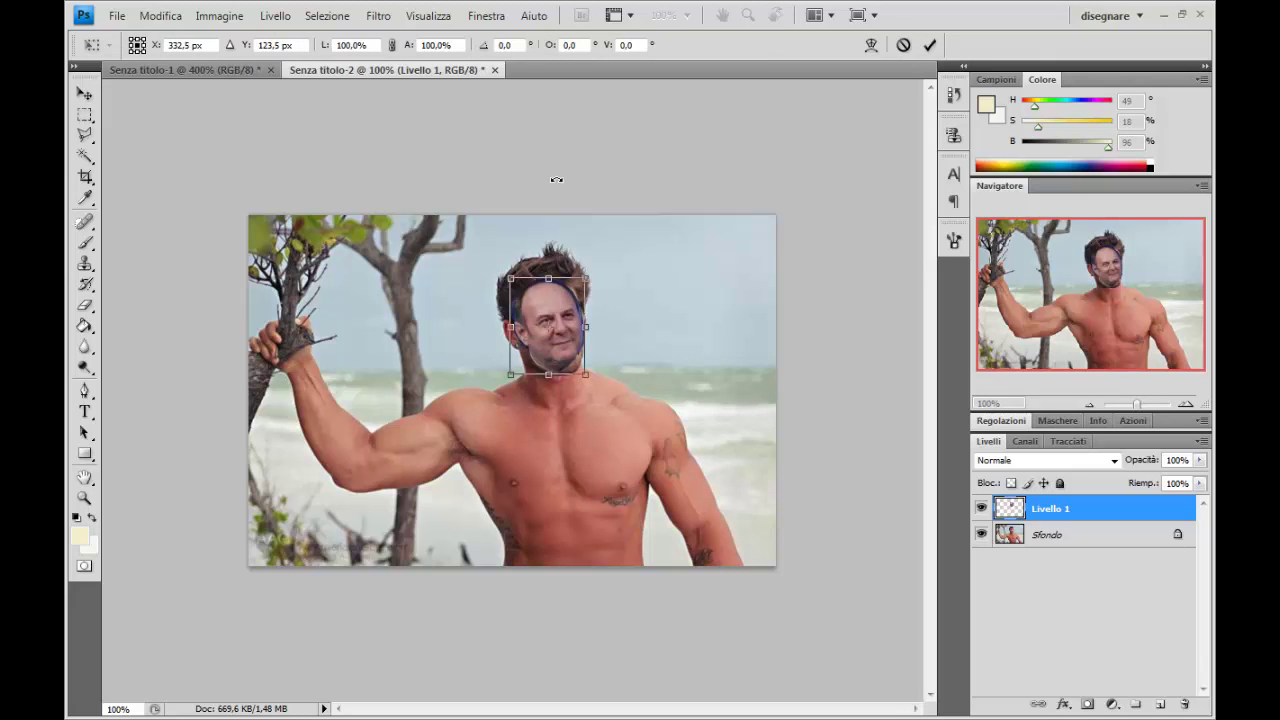
{"action": "key", "text": "Return"}
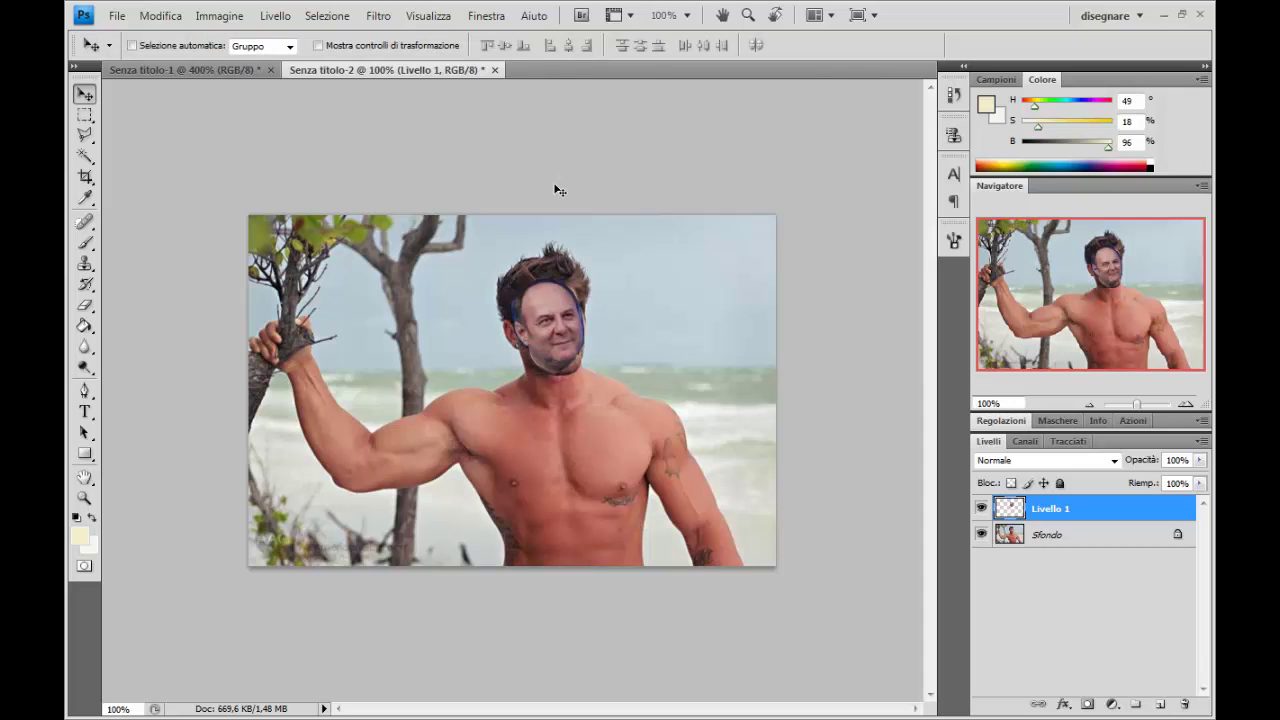
{"action": "key", "text": "ctrl+t"}
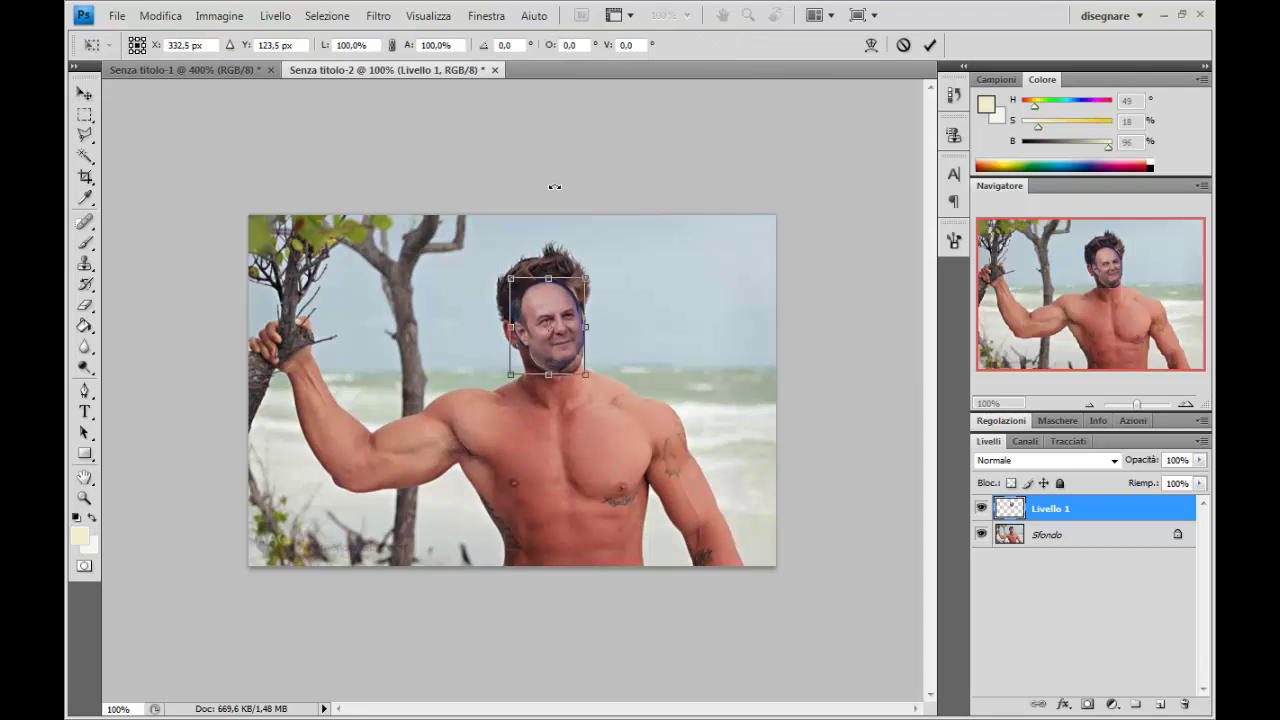
{"action": "left_click_drag", "start_coordinate": [586, 374], "coordinate": [598, 390]}
{"action": "left_click_drag", "start_coordinate": [633, 328], "coordinate": [633, 332]}
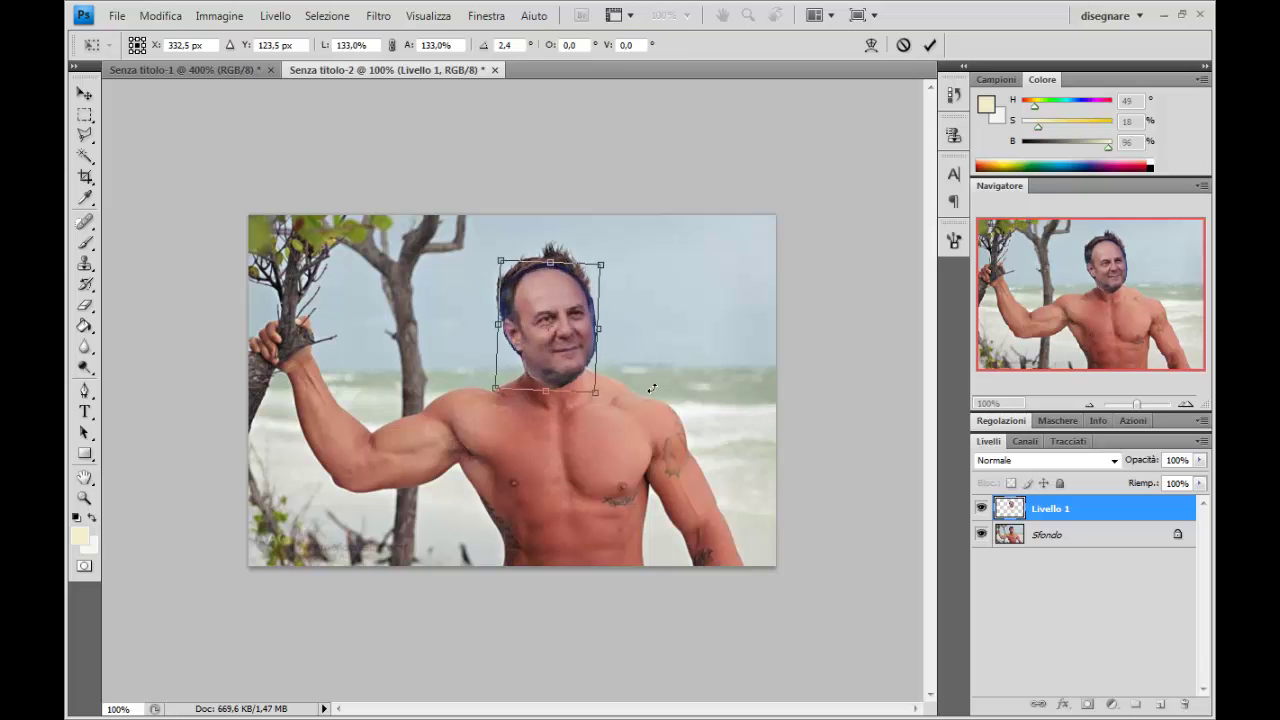
{"action": "key", "text": "Return"}
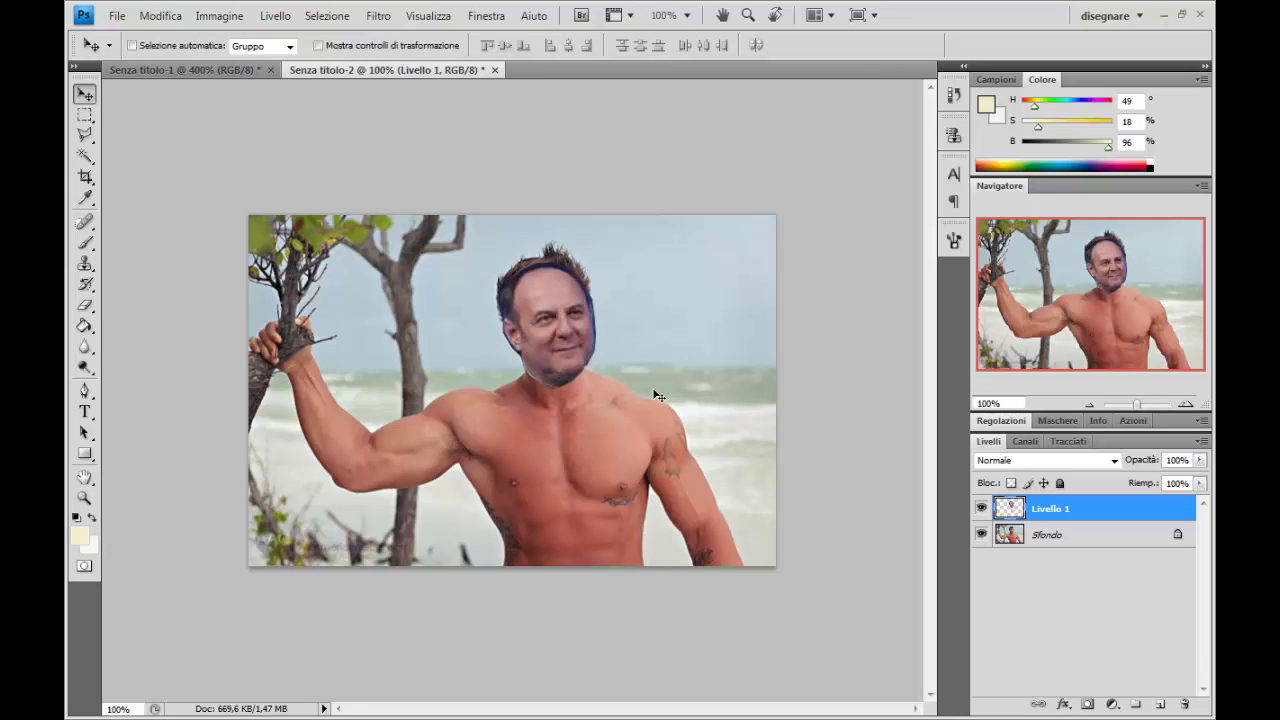
{"action": "key", "text": "ctrl+z"}
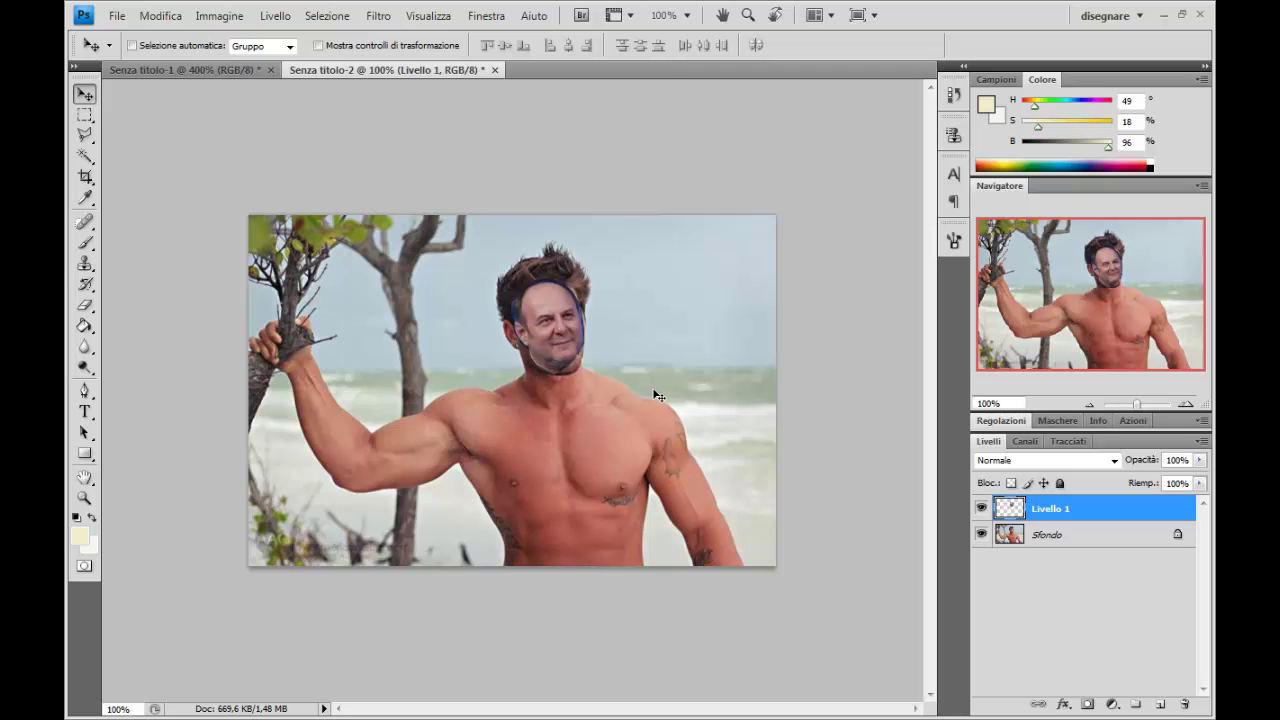
Step: Convert the locked Sfondo background into an ordinary layer named Livello 0
{"action": "left_click", "coordinate": [1094, 535]}
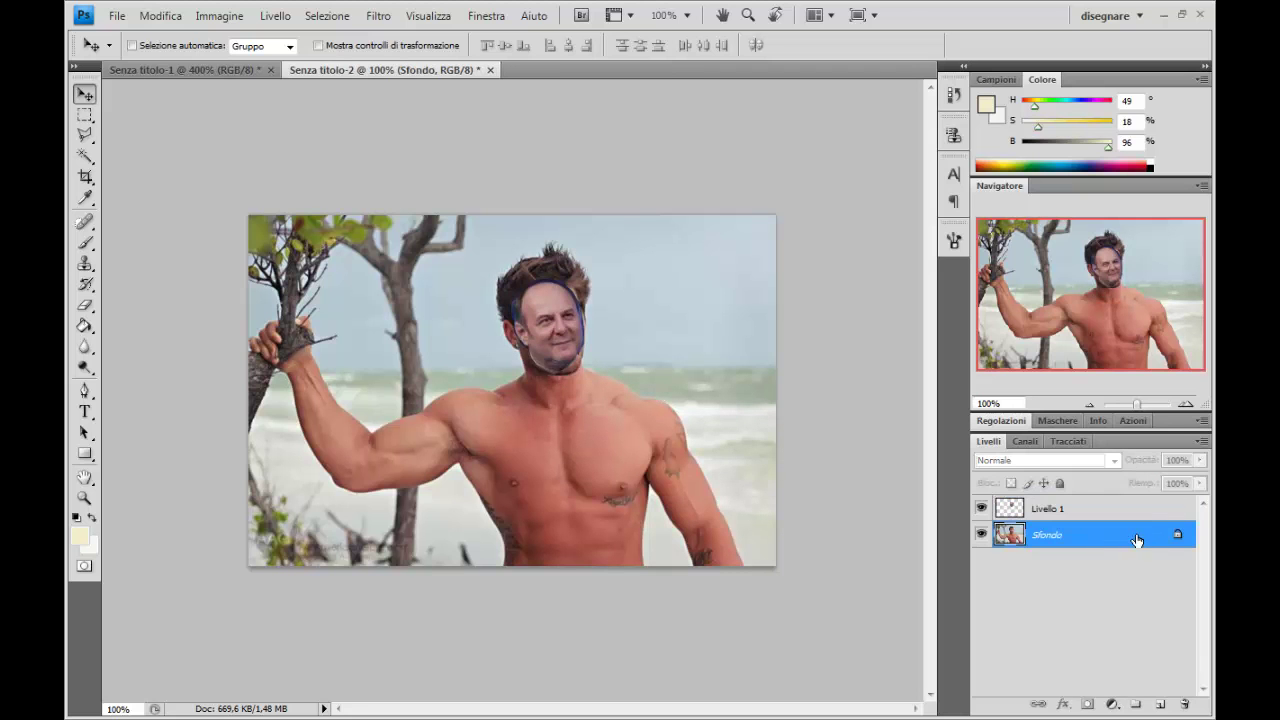
{"action": "double_click", "coordinate": [1137, 540]}
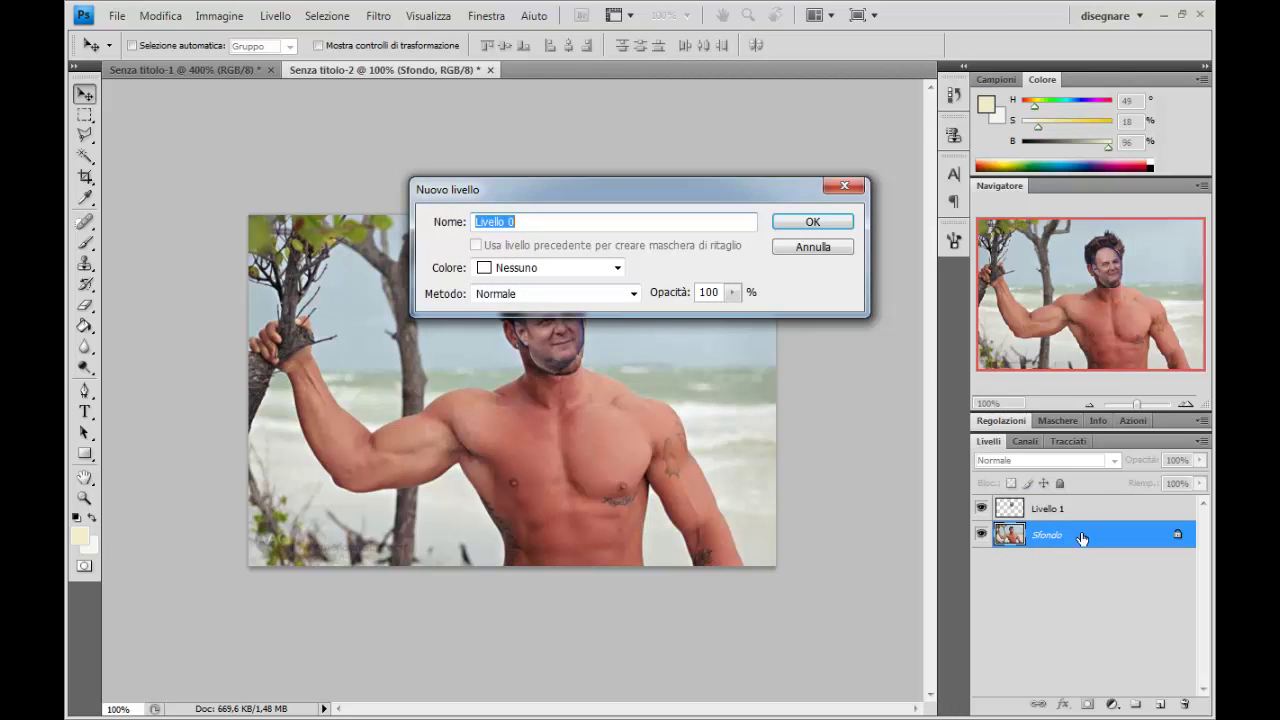
{"action": "left_click", "coordinate": [812, 221]}
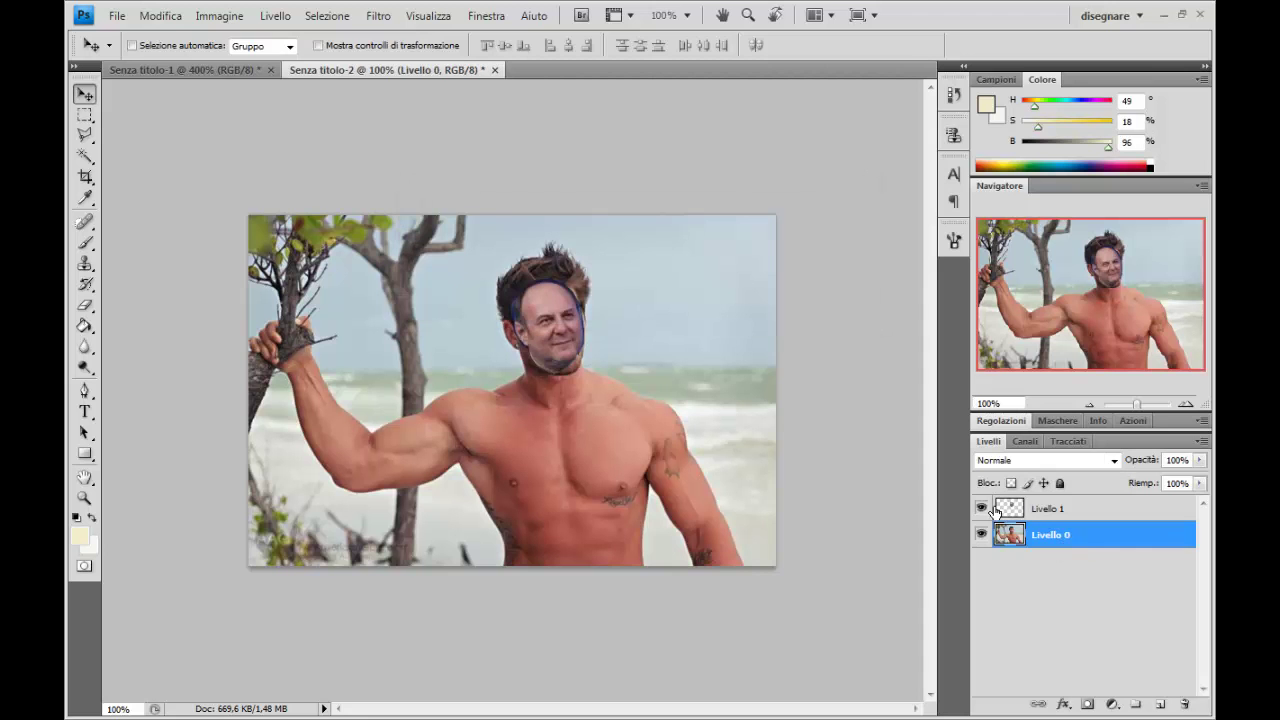
{"action": "key", "text": "ctrl+t"}
Step: Scale the beach body layer to 77.6% and nudge it into place beneath the face
{"action": "left_click_drag", "start_coordinate": [249, 216], "coordinate": [312, 247]}
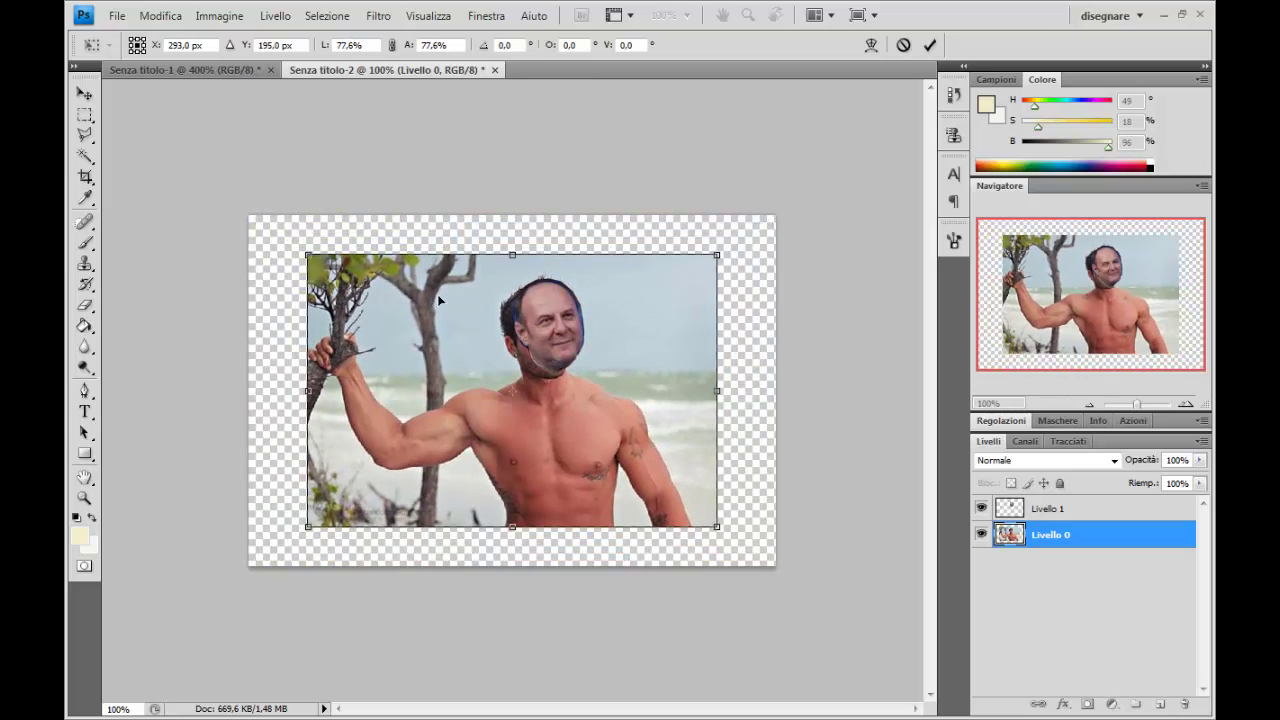
{"action": "left_click_drag", "start_coordinate": [637, 390], "coordinate": [647, 384]}
{"action": "key", "text": "Up"}
{"action": "key", "text": "Up"}
{"action": "key", "text": "Up"}
{"action": "key", "text": "Up"}
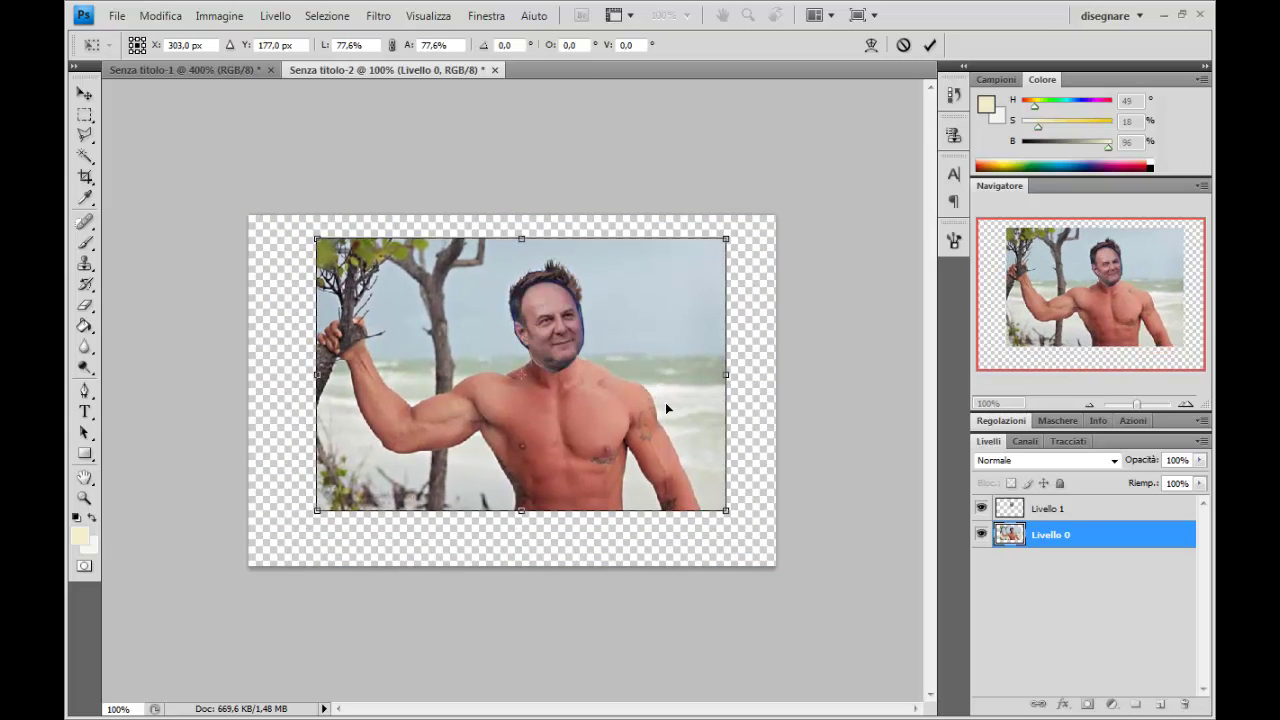
{"action": "key", "text": "Down"}
{"action": "key", "text": "Down"}
{"action": "key", "text": "Right"}
{"action": "key", "text": "Down"}
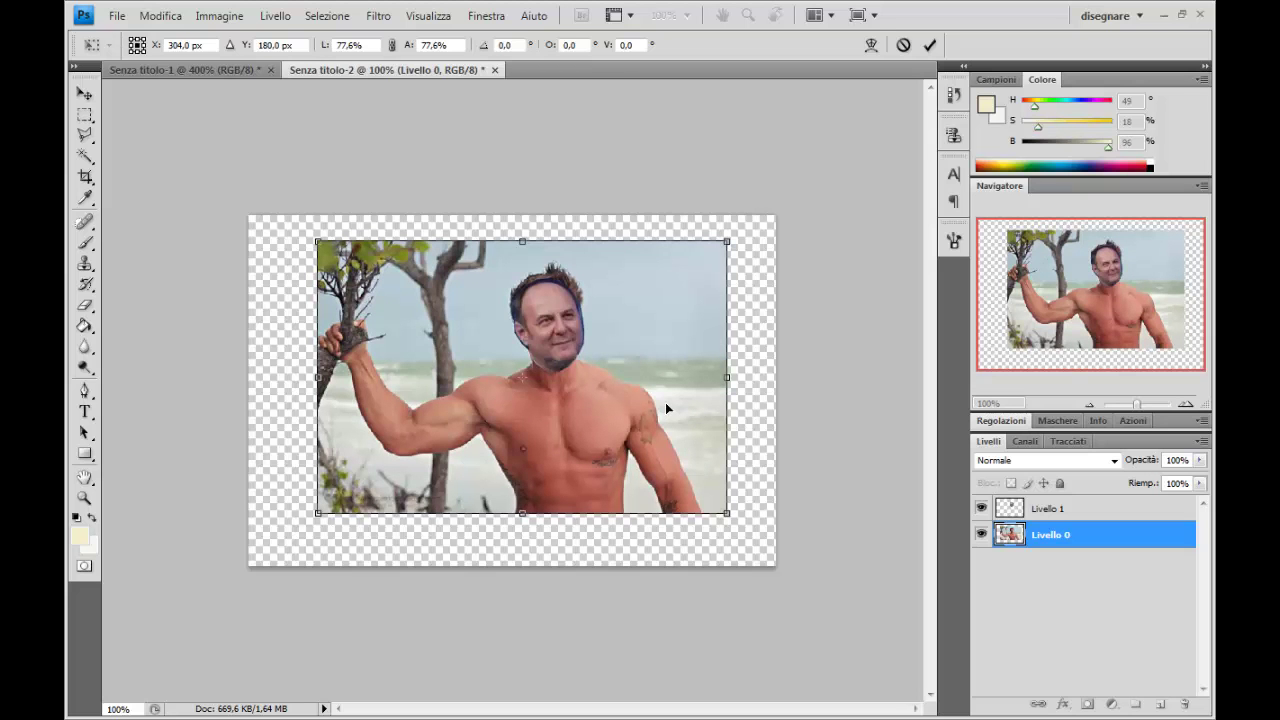
{"action": "key", "text": "Return"}
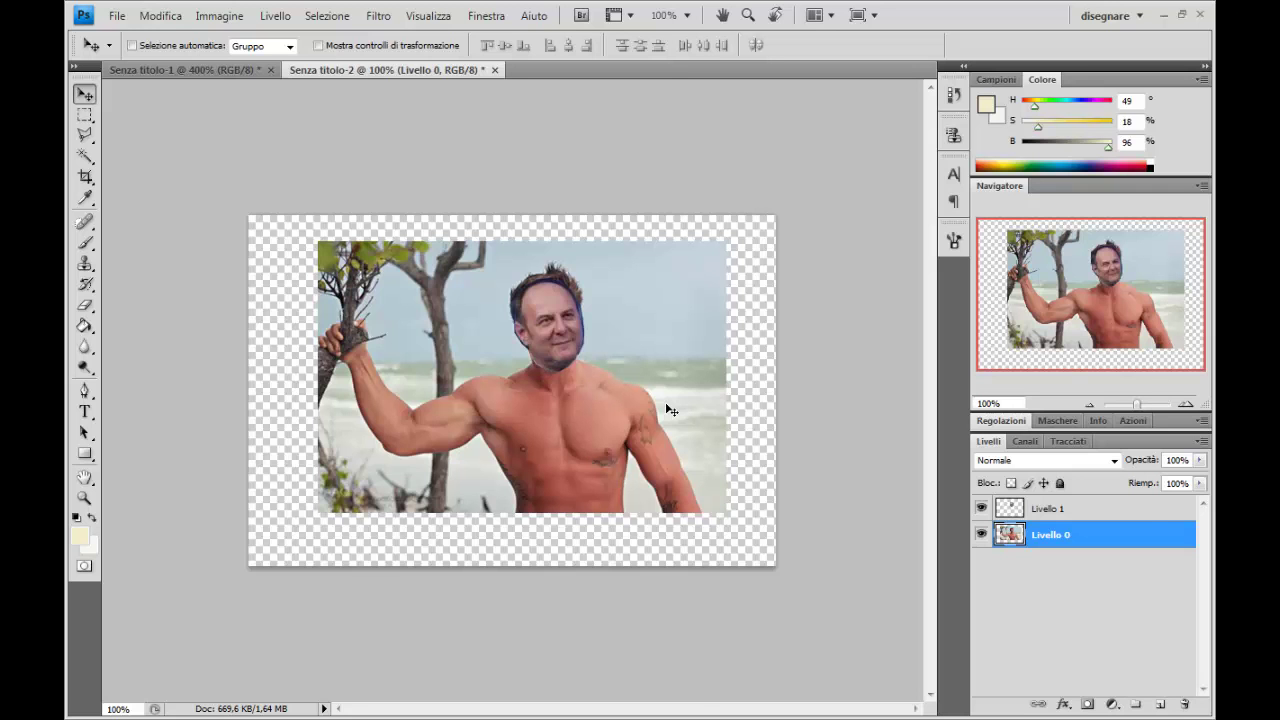
{"action": "left_click", "coordinate": [197, 68]}
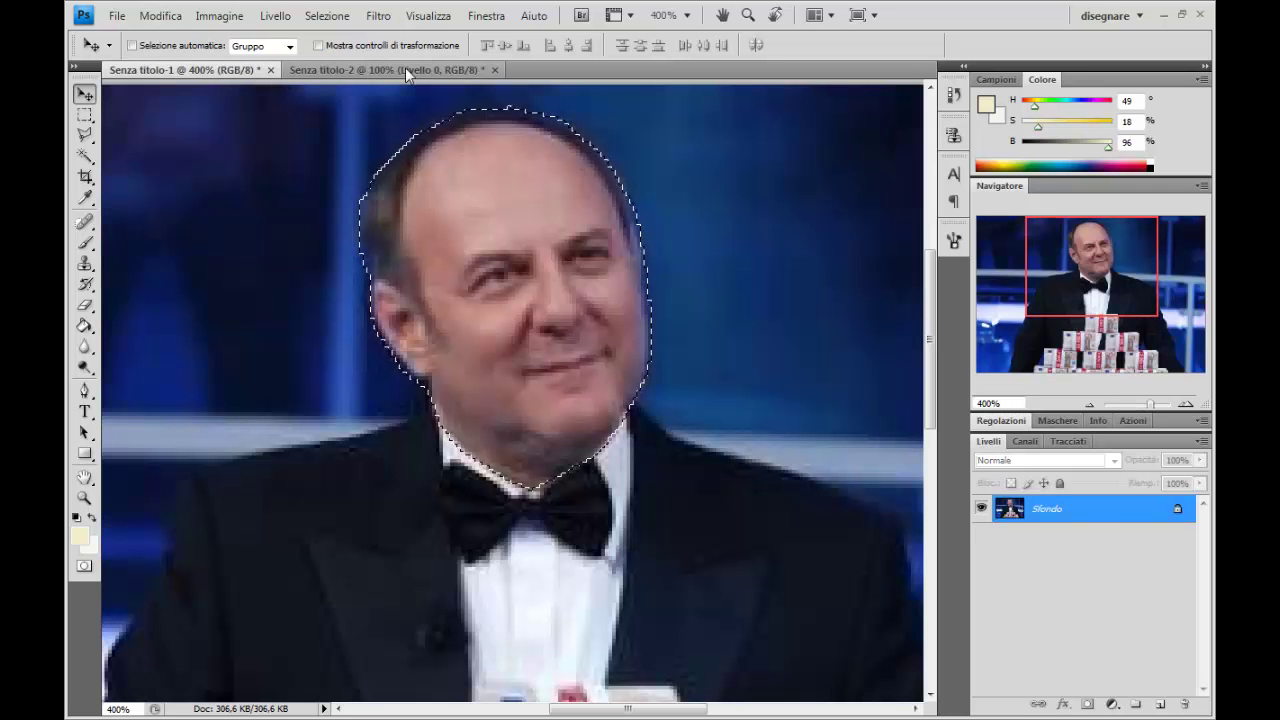
{"action": "key", "text": "ctrl+d"}
{"action": "left_click", "coordinate": [210, 17]}
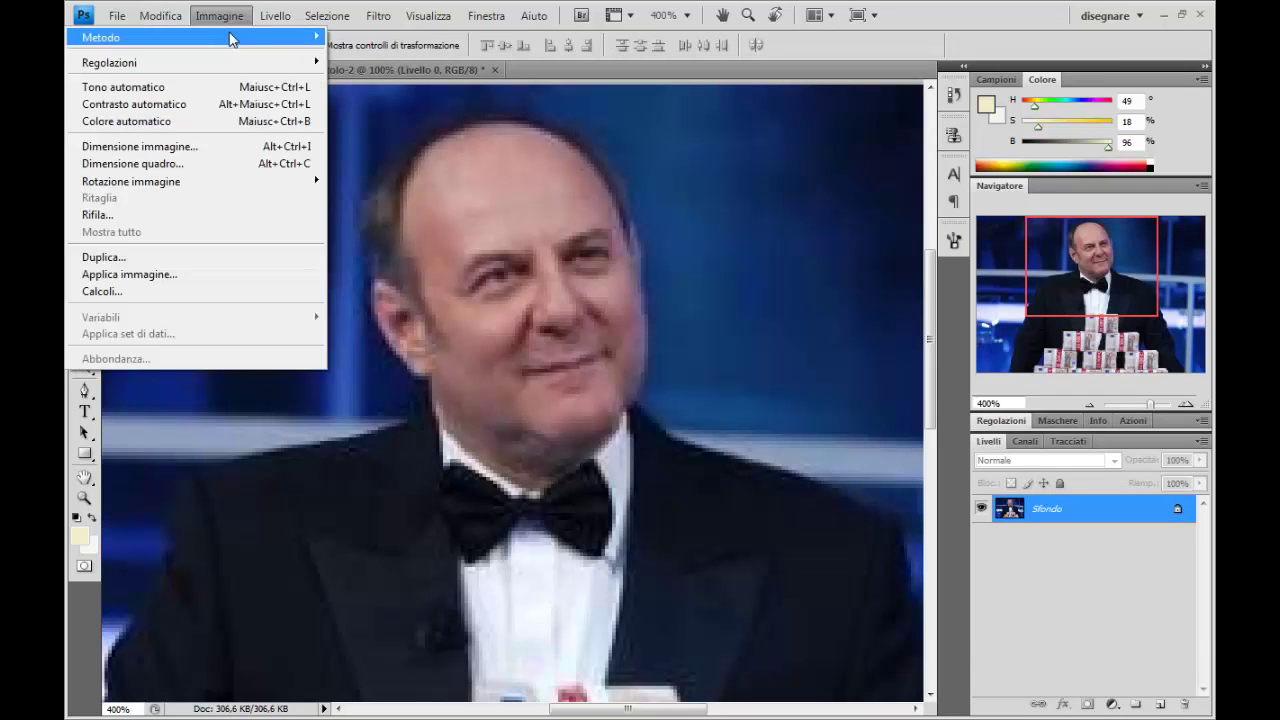
{"action": "left_click", "coordinate": [250, 147]}
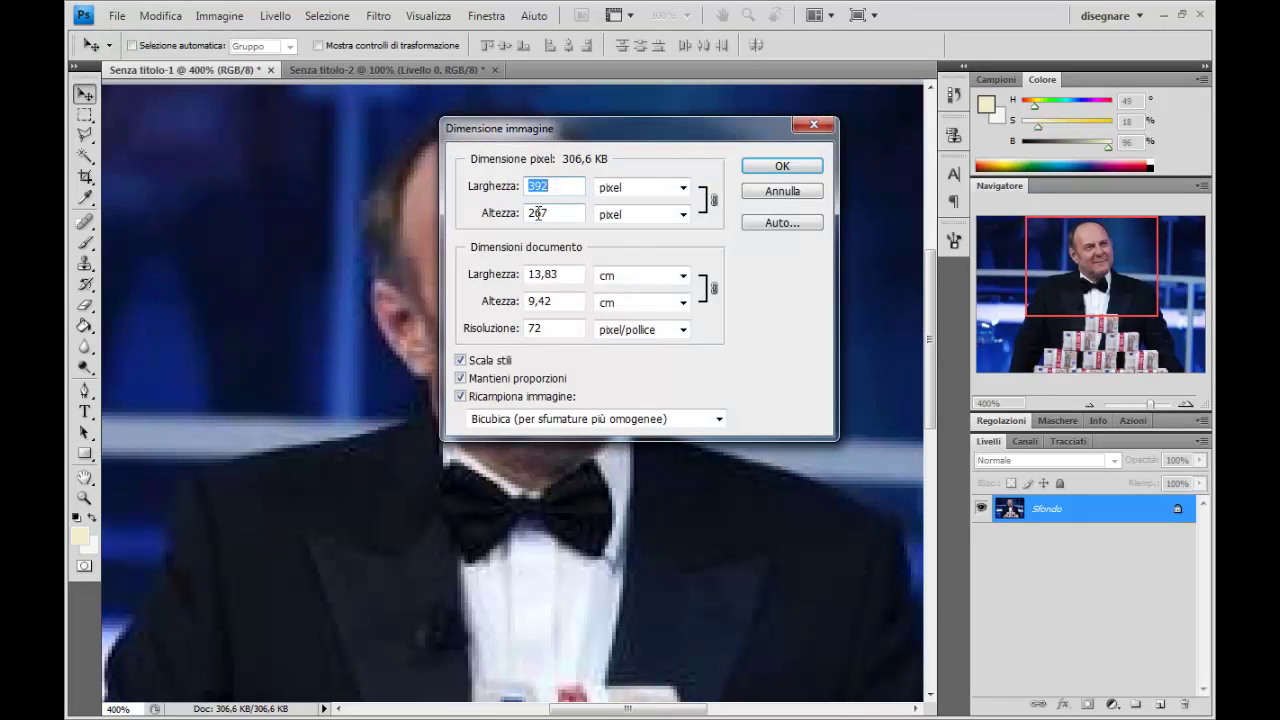
{"action": "left_click", "coordinate": [782, 191]}
{"action": "left_click", "coordinate": [370, 70]}
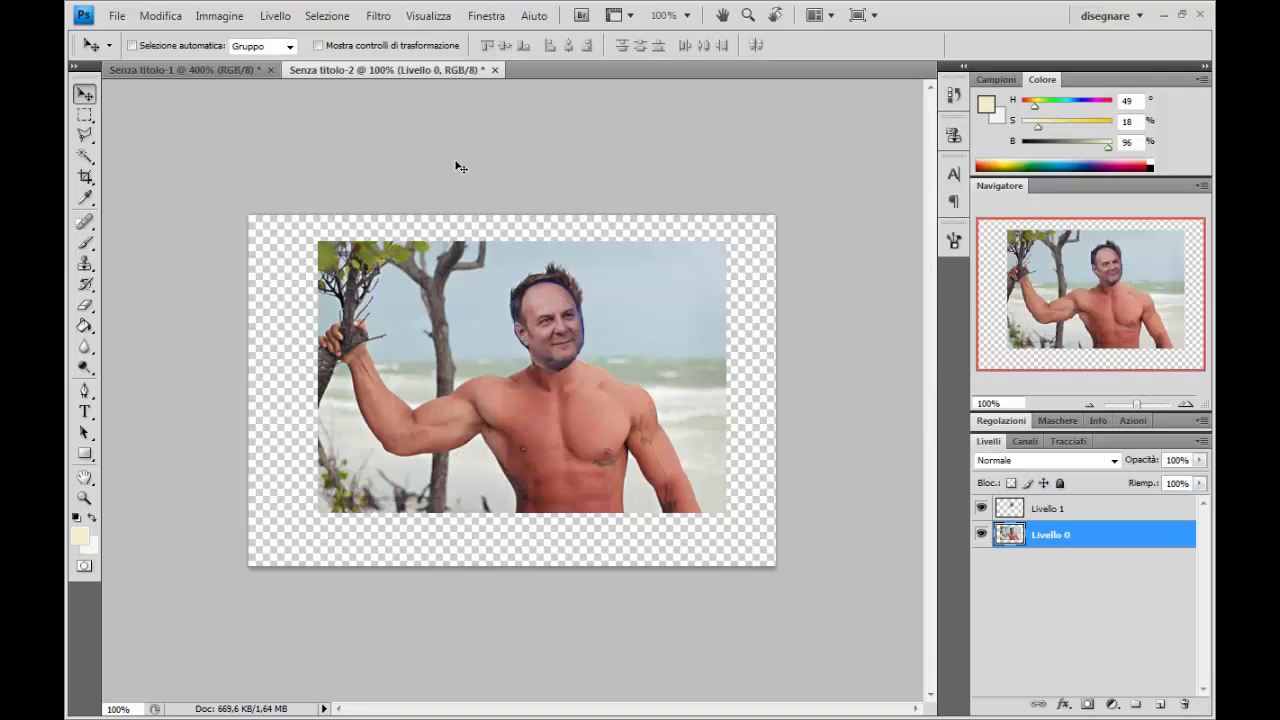
{"action": "left_click", "coordinate": [117, 15]}
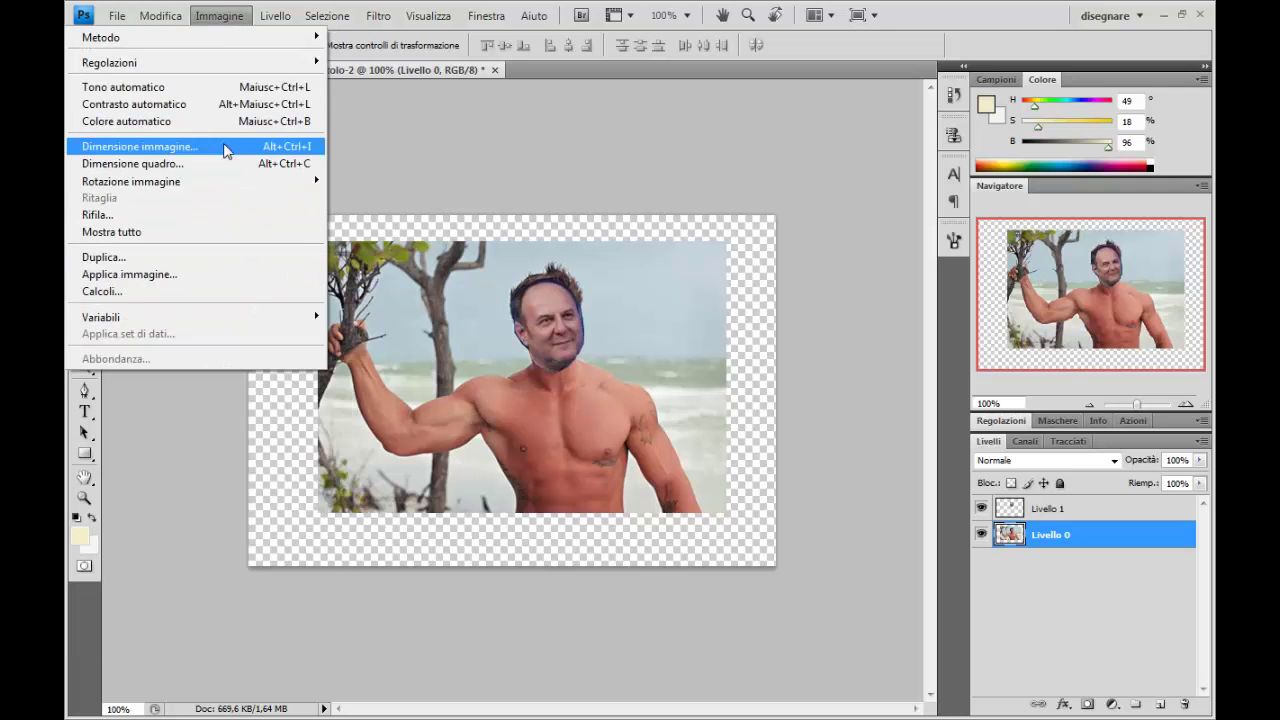
{"action": "left_click", "coordinate": [228, 147]}
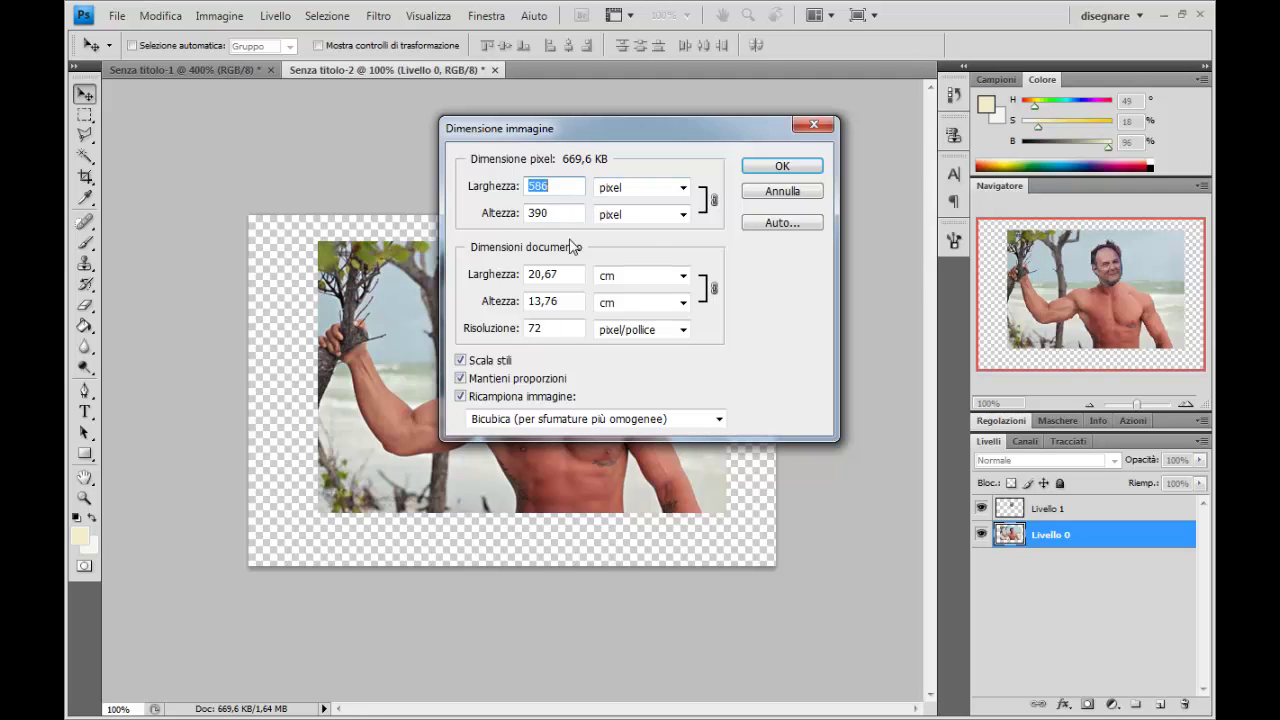
{"action": "left_click", "coordinate": [760, 194]}
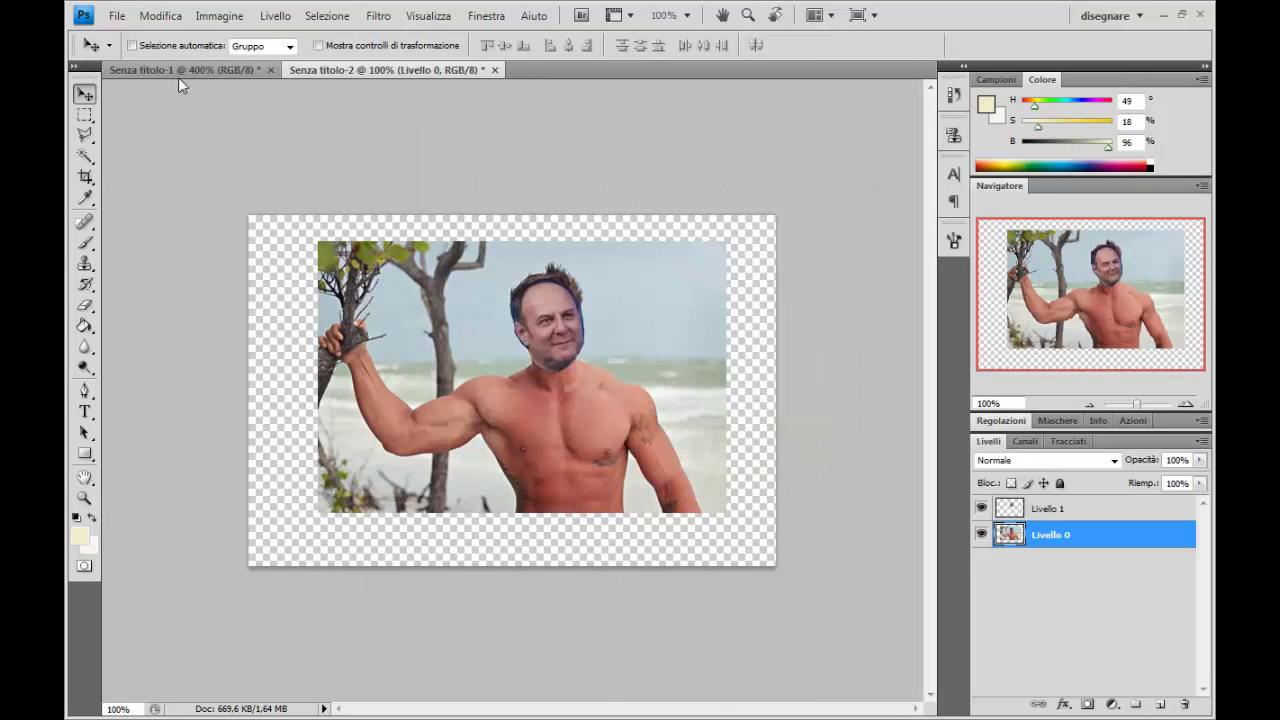
{"action": "left_click", "coordinate": [178, 72]}
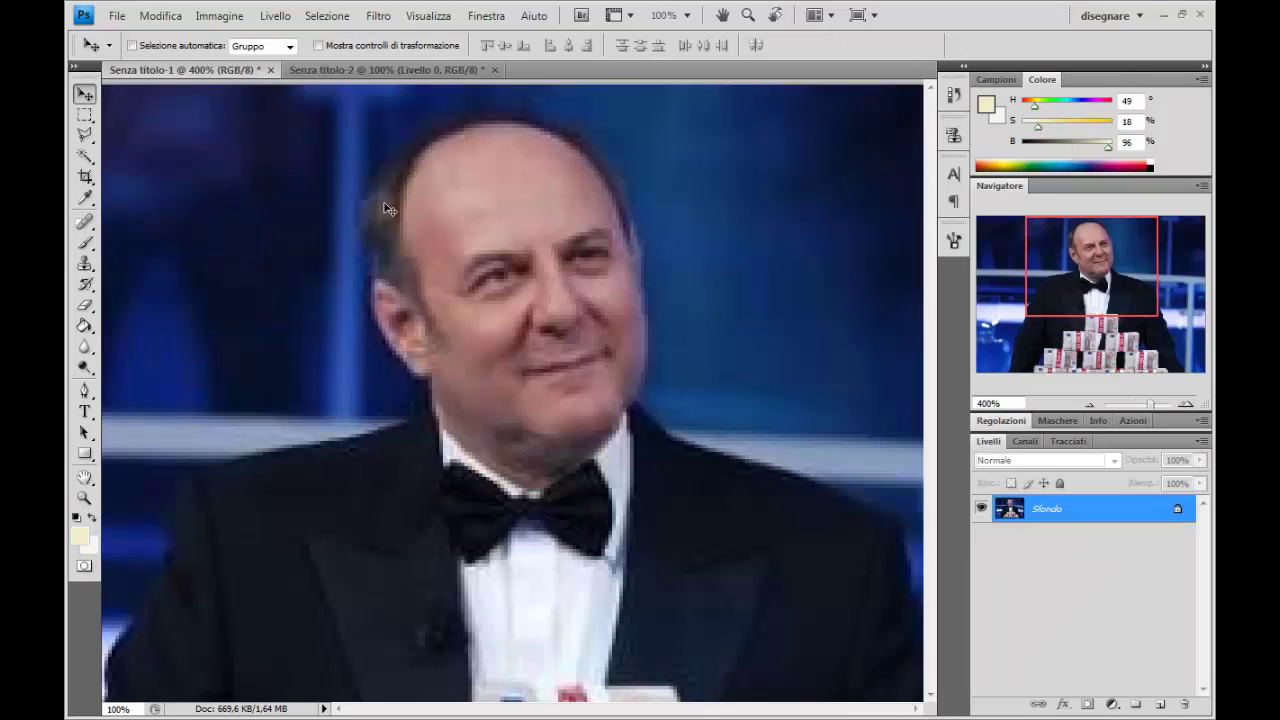
{"action": "left_click", "coordinate": [387, 69]}
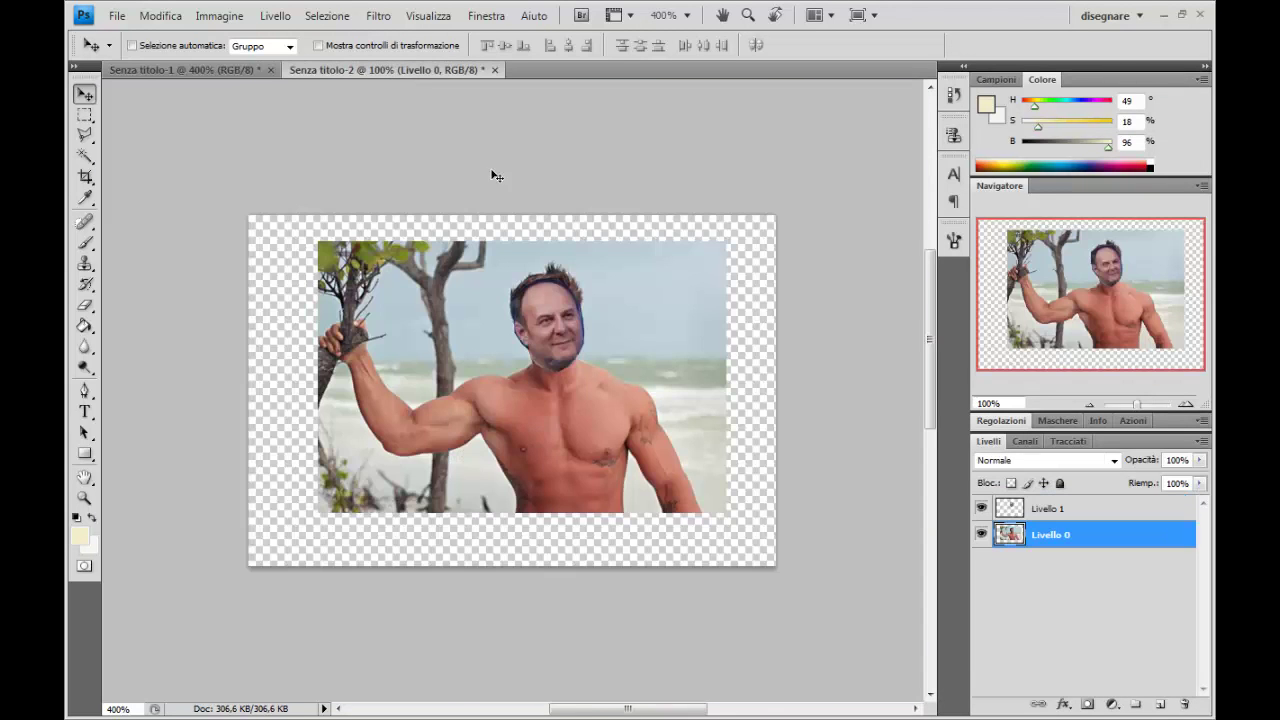
{"action": "left_click", "coordinate": [190, 68]}
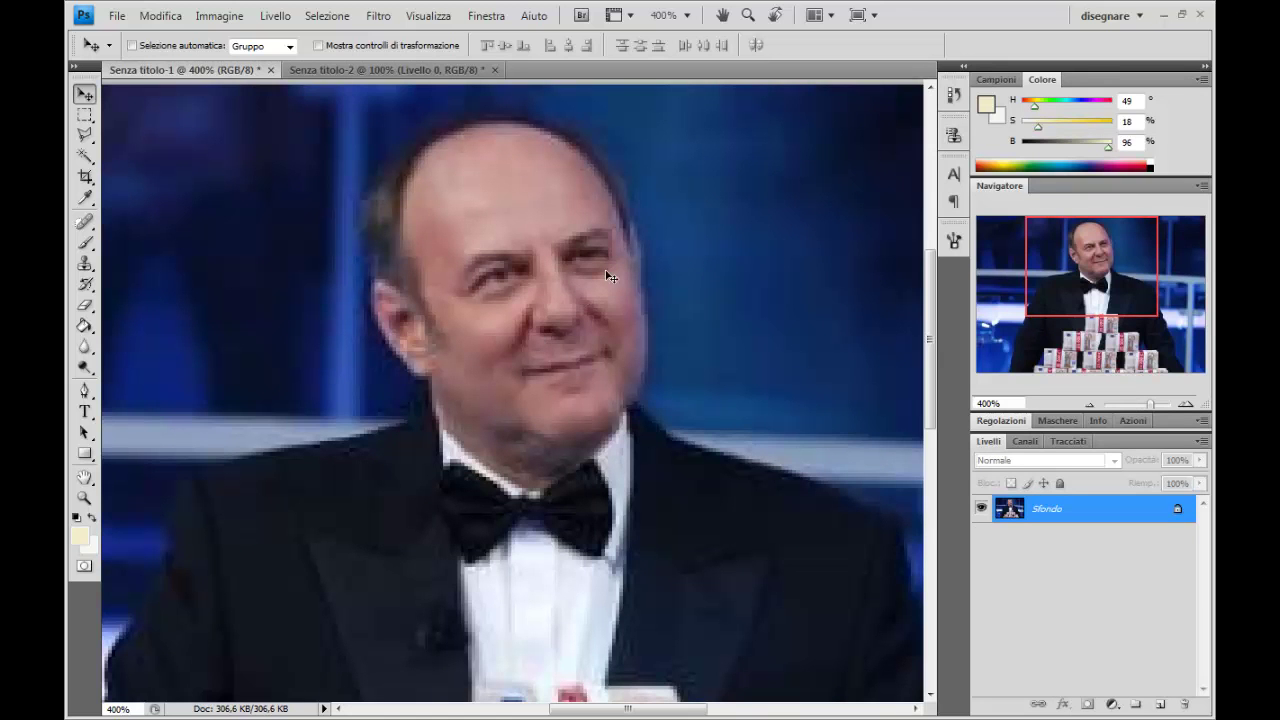
{"action": "left_click", "coordinate": [393, 74]}
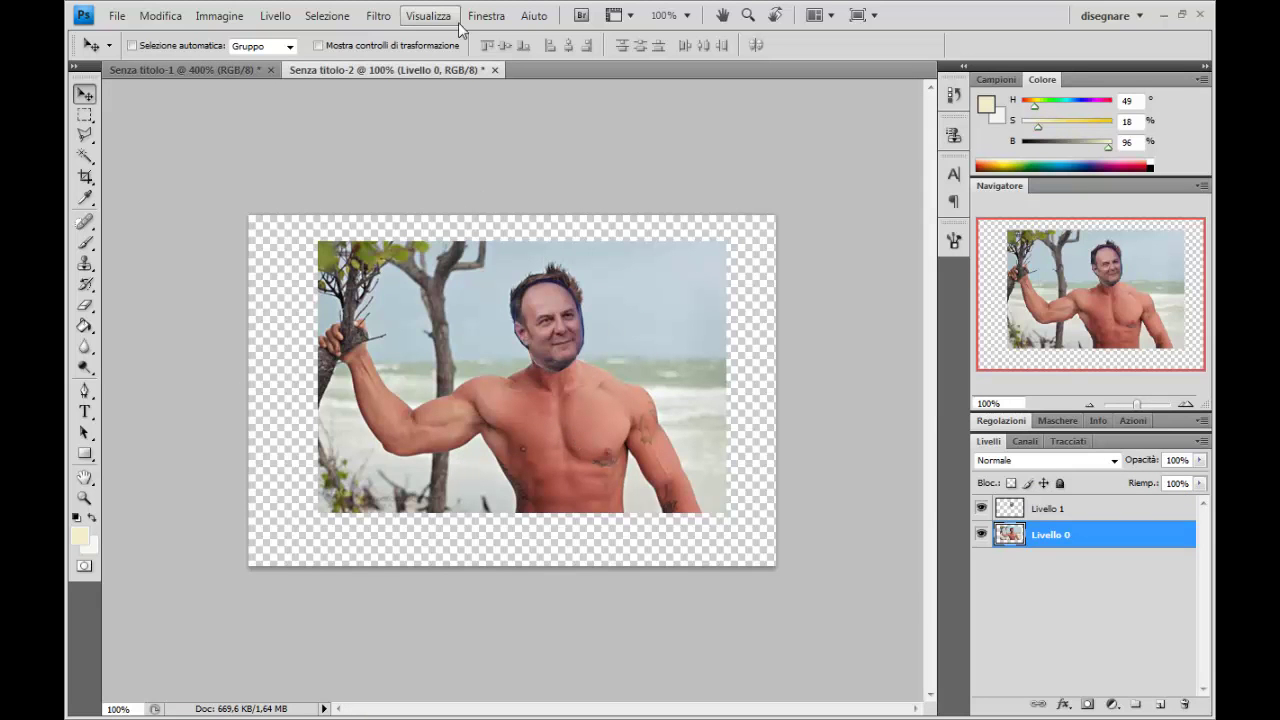
Step: Zoom Livello 1's face to 400% and rotate it about 5° clockwise
{"action": "left_click", "coordinate": [1095, 508]}
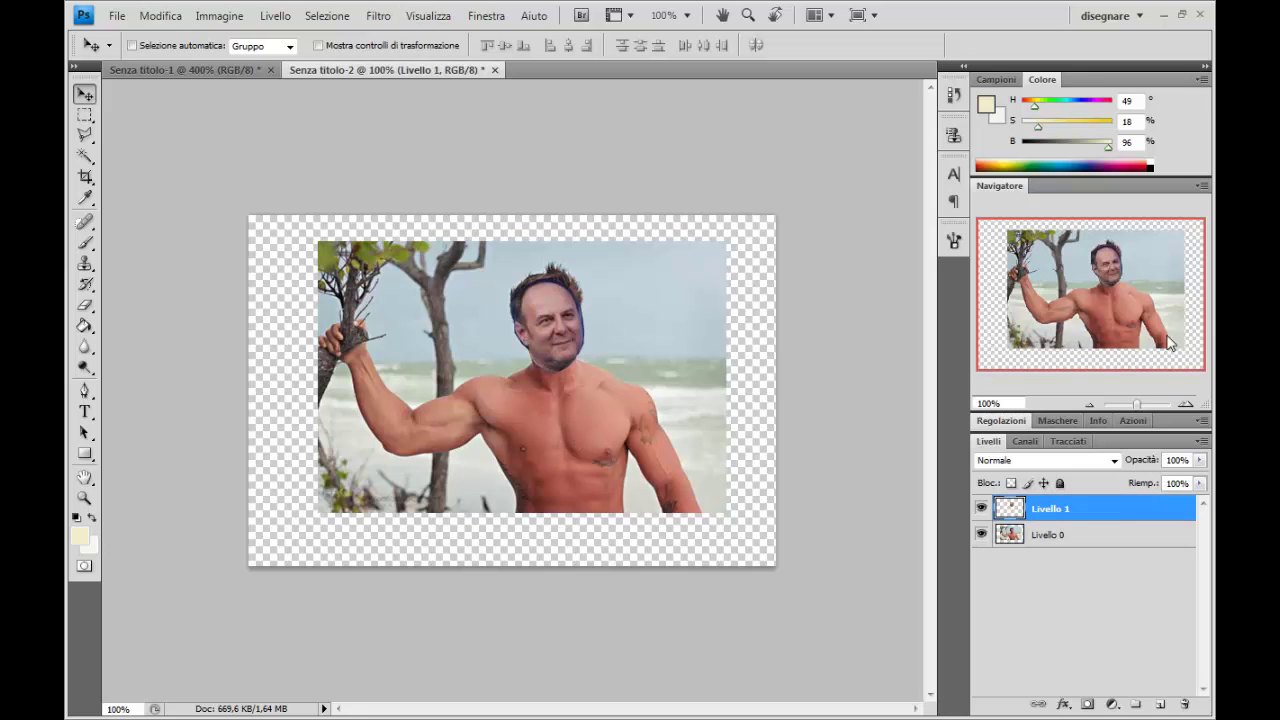
{"action": "left_click", "coordinate": [1190, 400]}
{"action": "left_click", "coordinate": [1190, 402]}
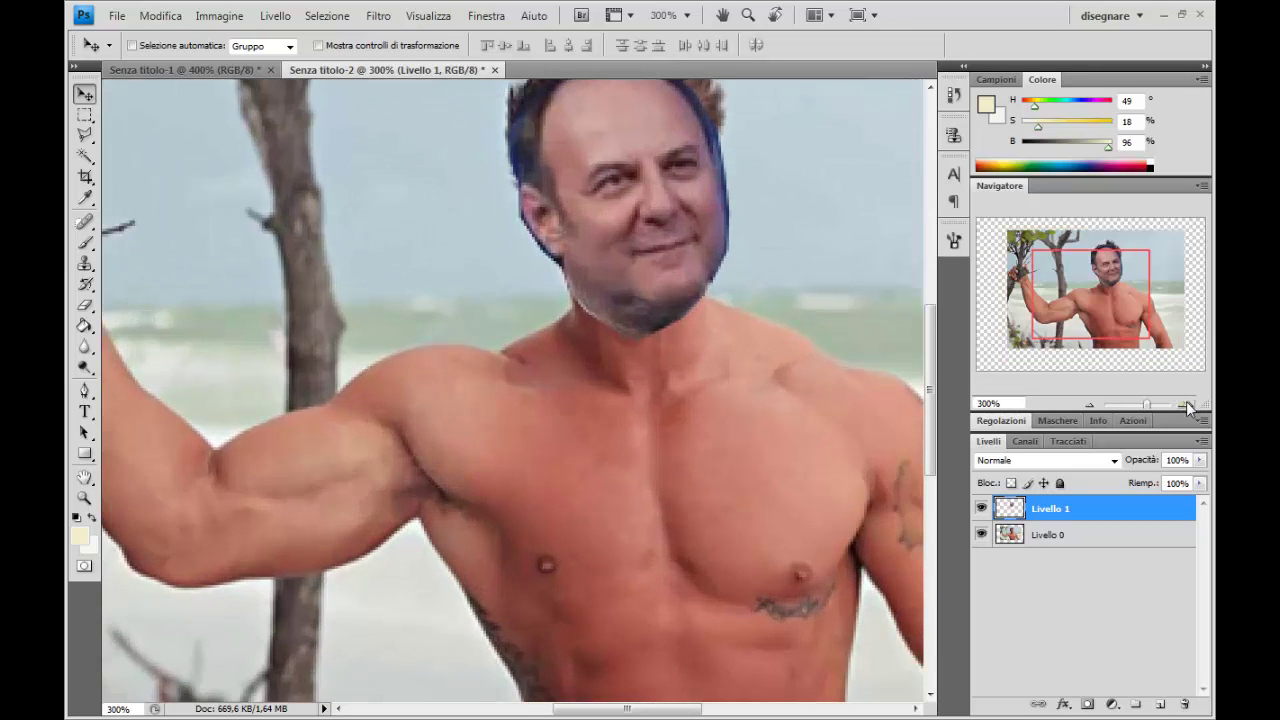
{"action": "left_click", "coordinate": [1188, 400]}
{"action": "left_click_drag", "start_coordinate": [1098, 310], "coordinate": [1109, 287]}
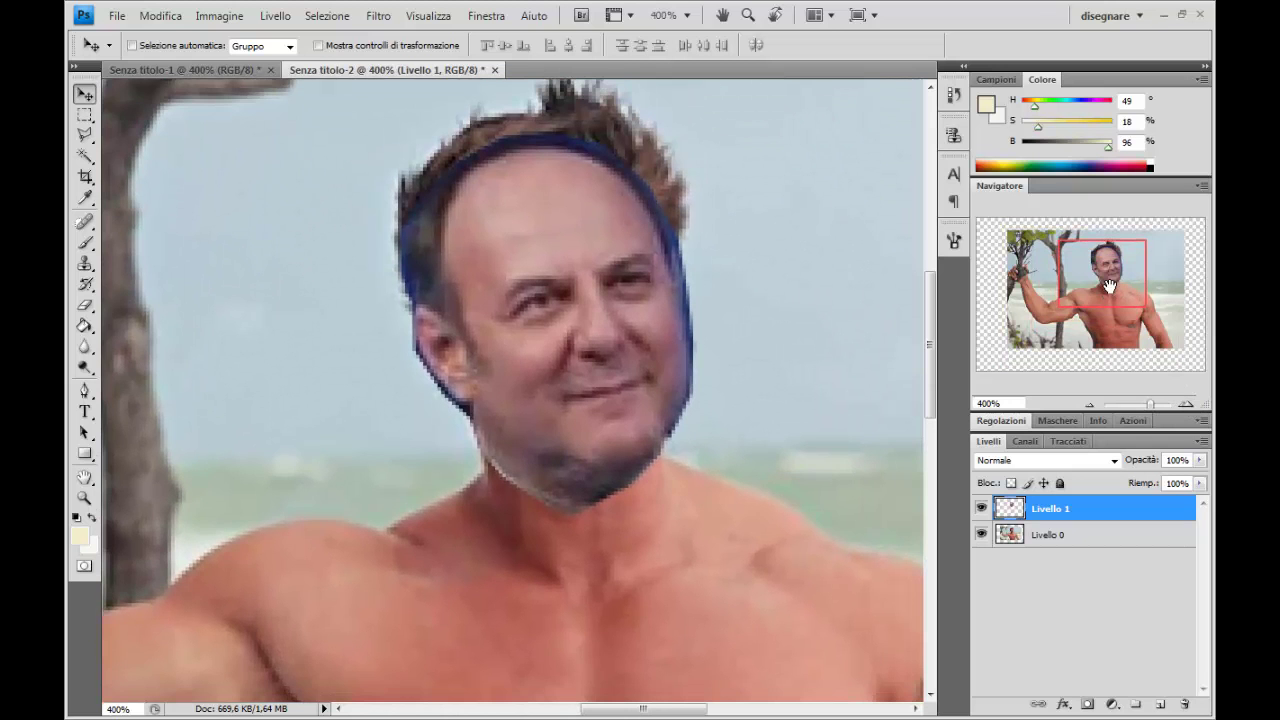
{"action": "key", "text": "ctrl+t"}
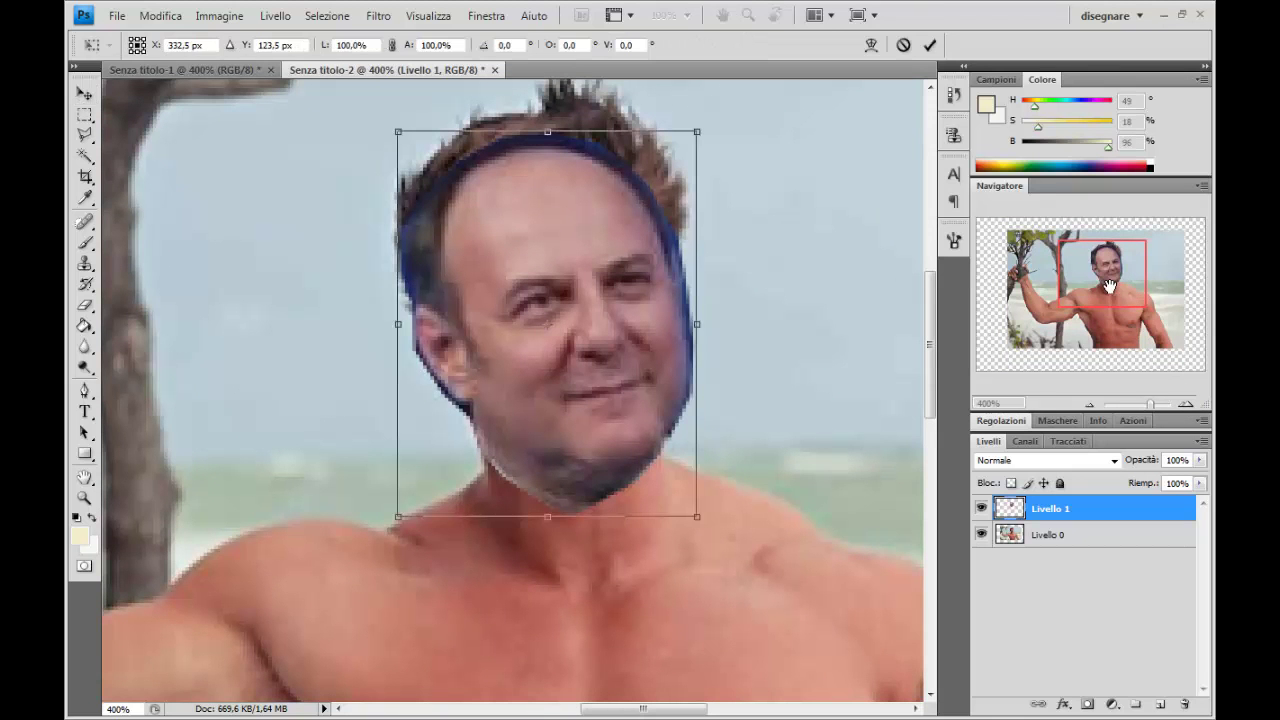
{"action": "left_click_drag", "start_coordinate": [725, 325], "coordinate": [739, 342]}
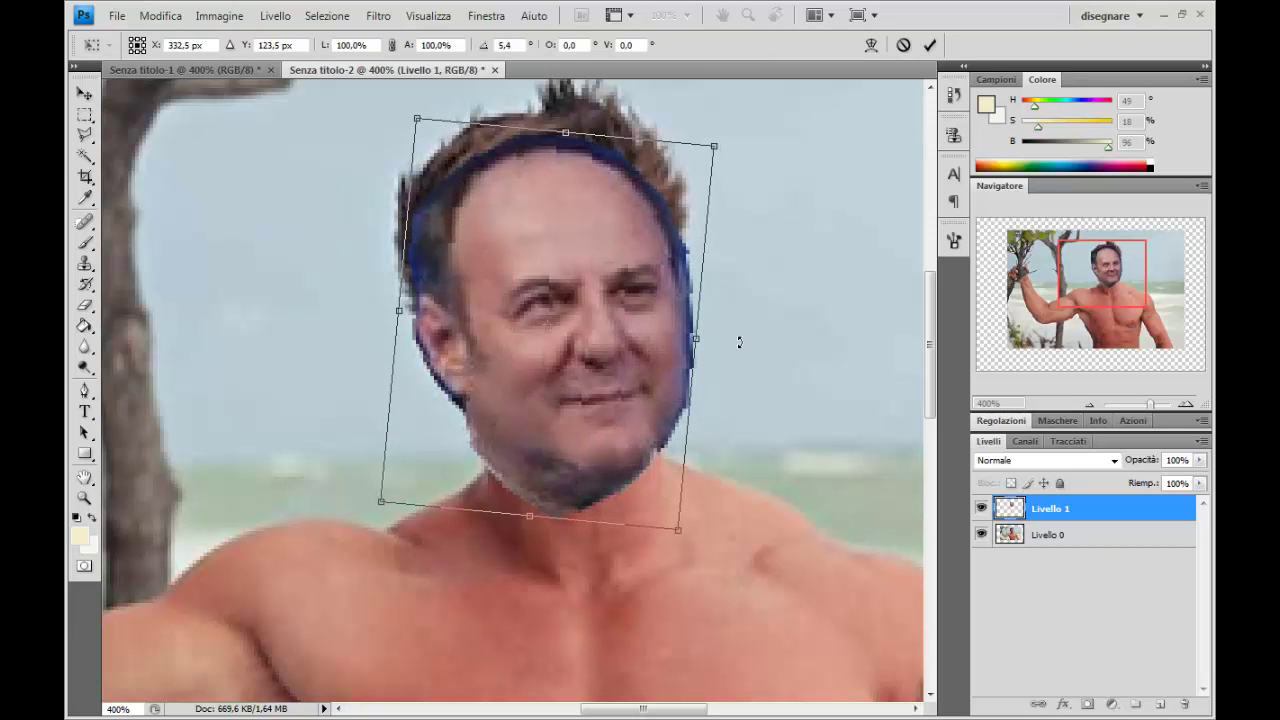
{"action": "key", "text": "Return"}
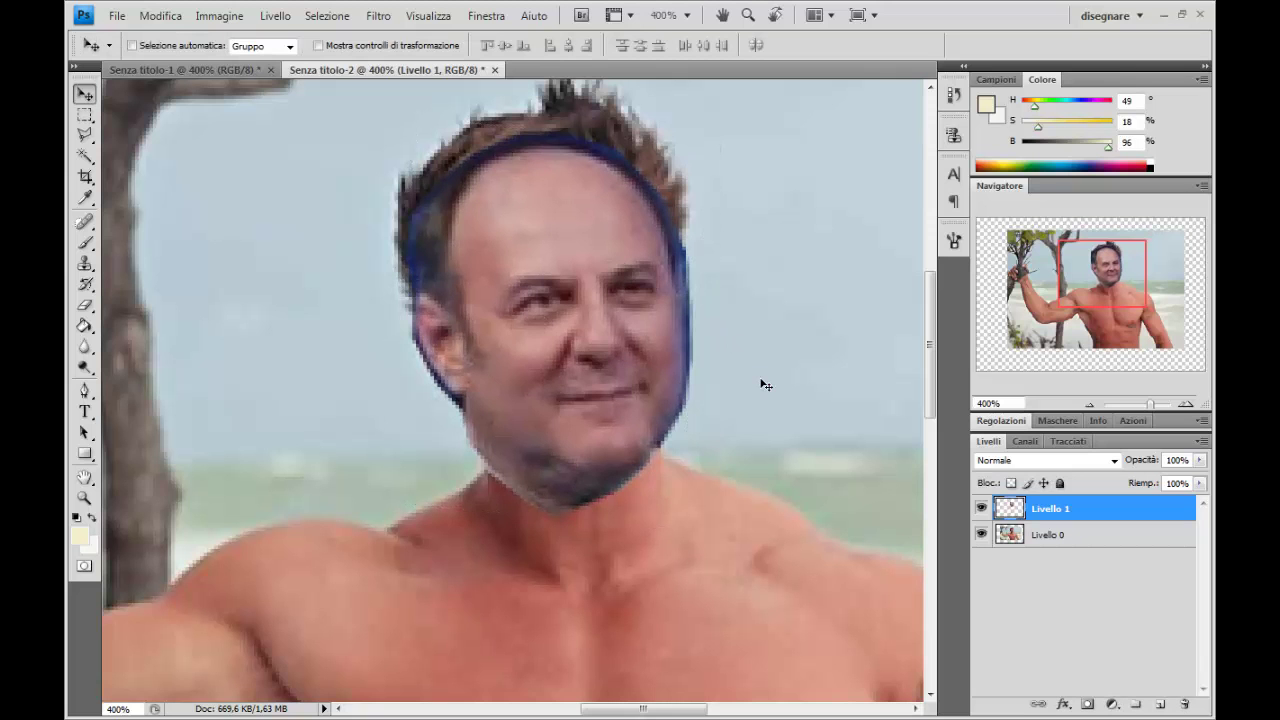
Step: Set a small Eraser at 100% opacity and erase the blue edge on the head's right side
{"action": "left_click", "coordinate": [85, 305]}
{"action": "left_click_drag", "start_coordinate": [402, 47], "coordinate": [395, 65]}
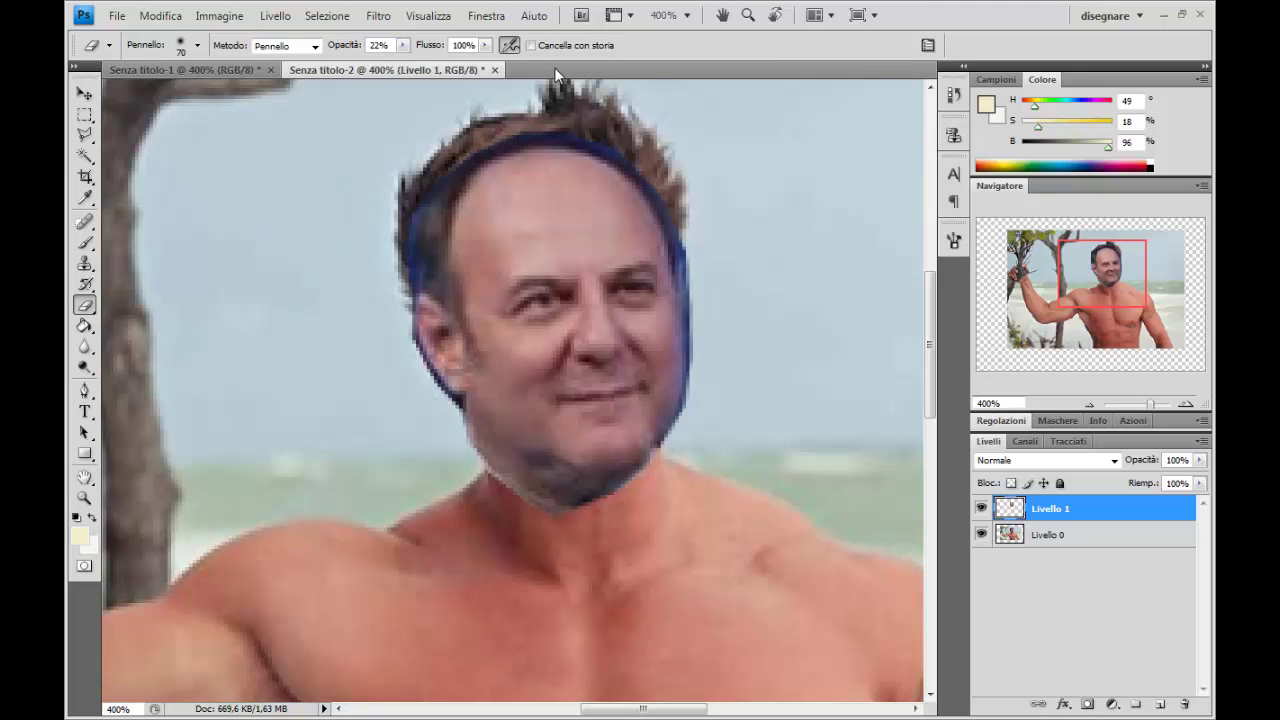
{"action": "key", "text": "bracketleft"}
{"action": "key", "text": "bracketleft"}
{"action": "key", "text": "bracketleft"}
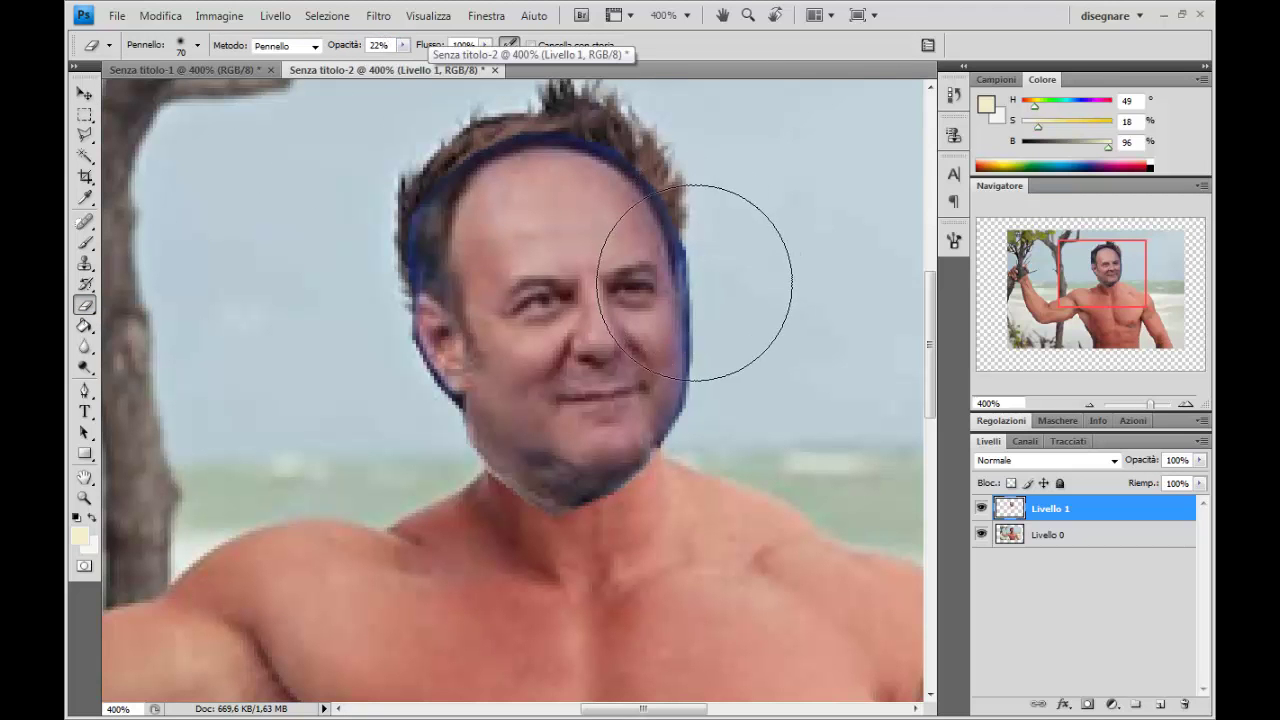
{"action": "key", "text": "bracketleft"}
{"action": "key", "text": "bracketleft"}
{"action": "key", "text": "bracketleft"}
{"action": "key", "text": "bracketleft"}
{"action": "key", "text": "bracketleft"}
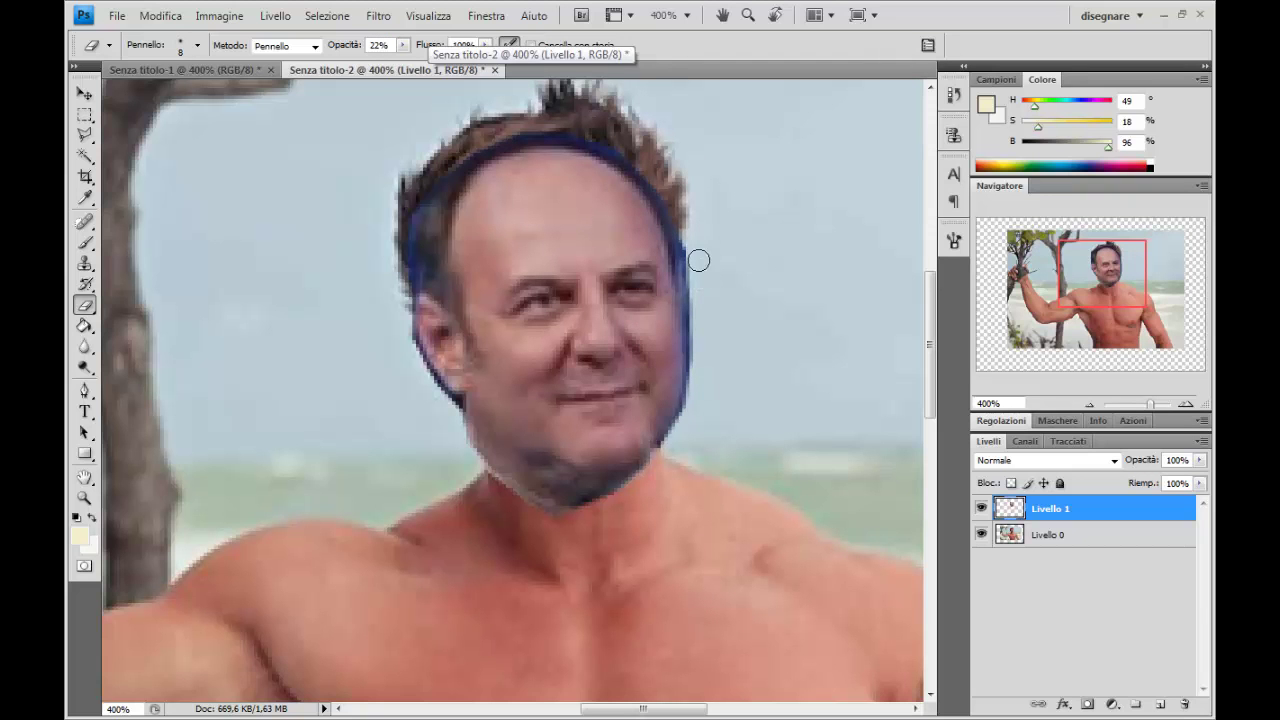
{"action": "left_click", "coordinate": [404, 46]}
{"action": "left_click_drag", "start_coordinate": [573, 75], "coordinate": [694, 80]}
{"action": "left_click_drag", "start_coordinate": [691, 223], "coordinate": [692, 270]}
{"action": "key", "text": "bracketleft"}
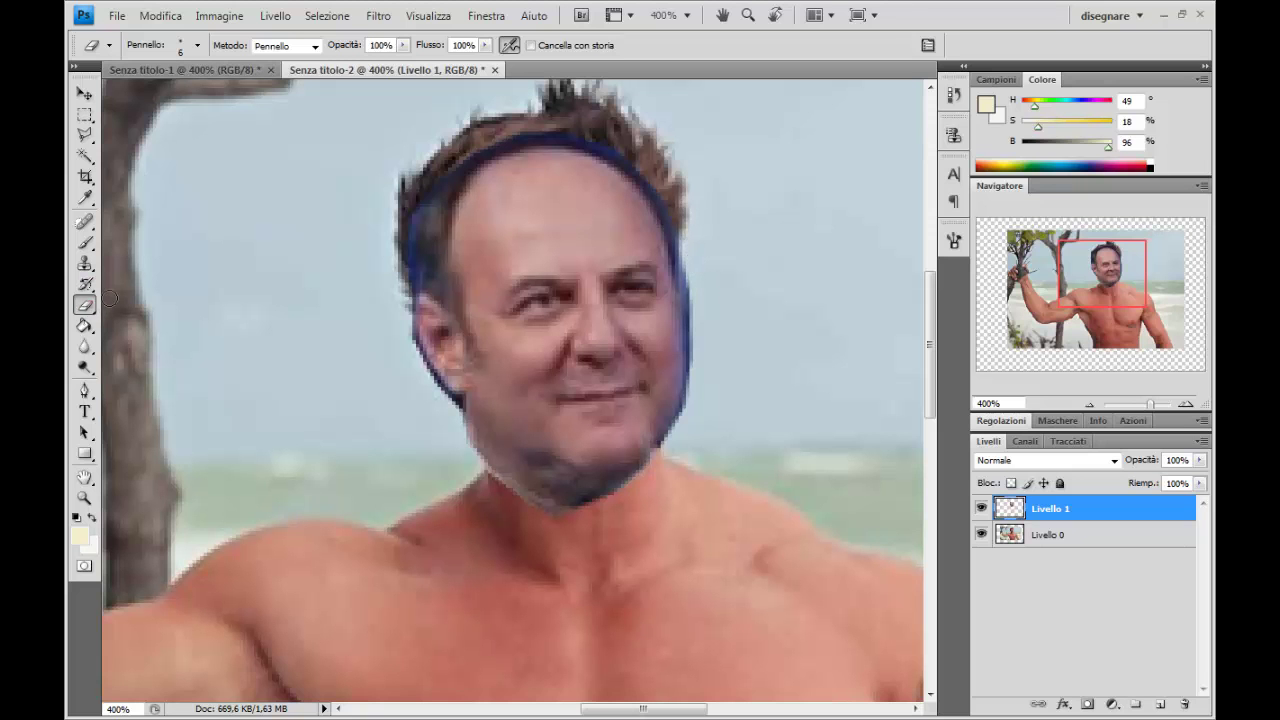
{"action": "left_click", "coordinate": [954, 240]}
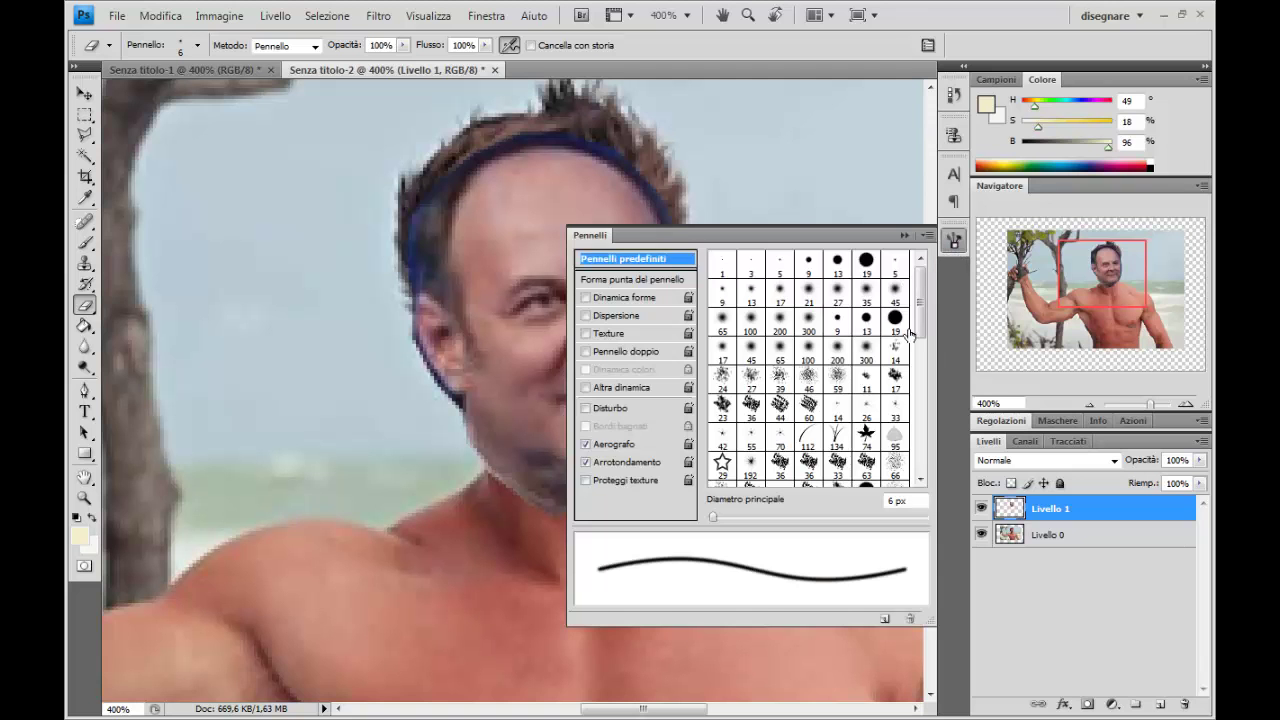
{"action": "left_click", "coordinate": [904, 235]}
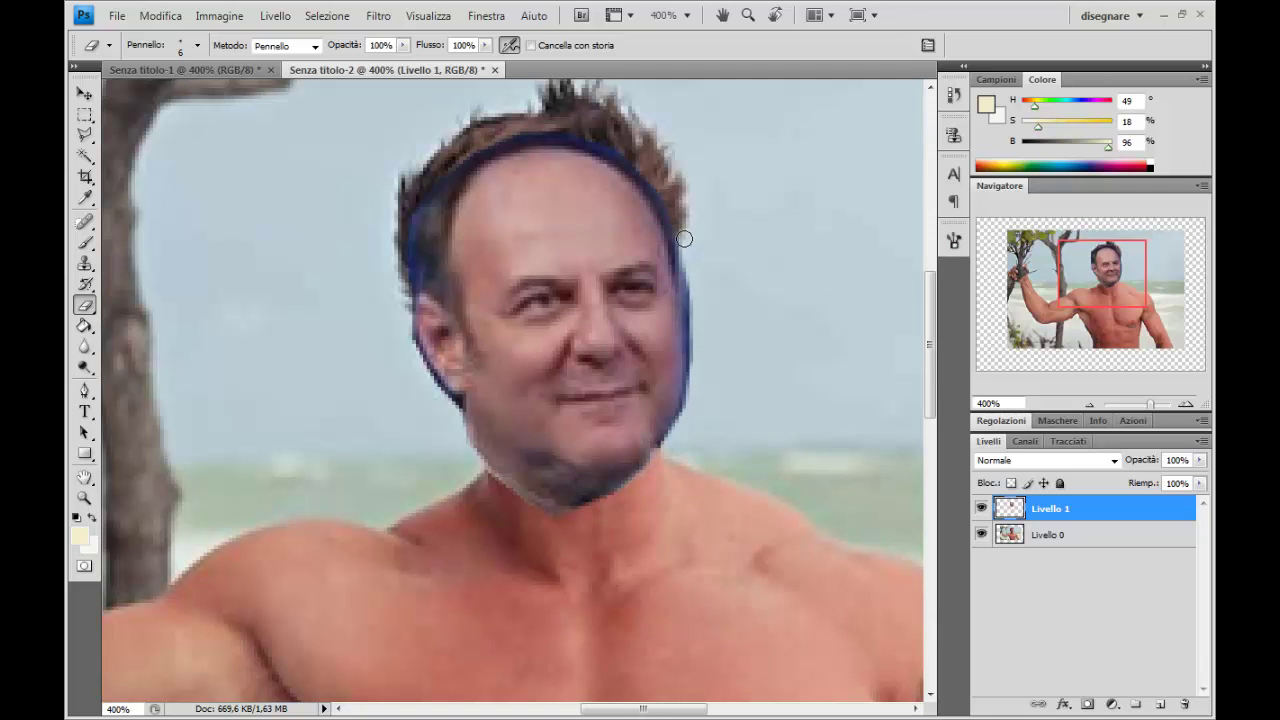
Step: Erase the blue outline along the face's right edge, hair, ear, jaw and chin
{"action": "left_click_drag", "start_coordinate": [635, 157], "coordinate": [638, 166]}
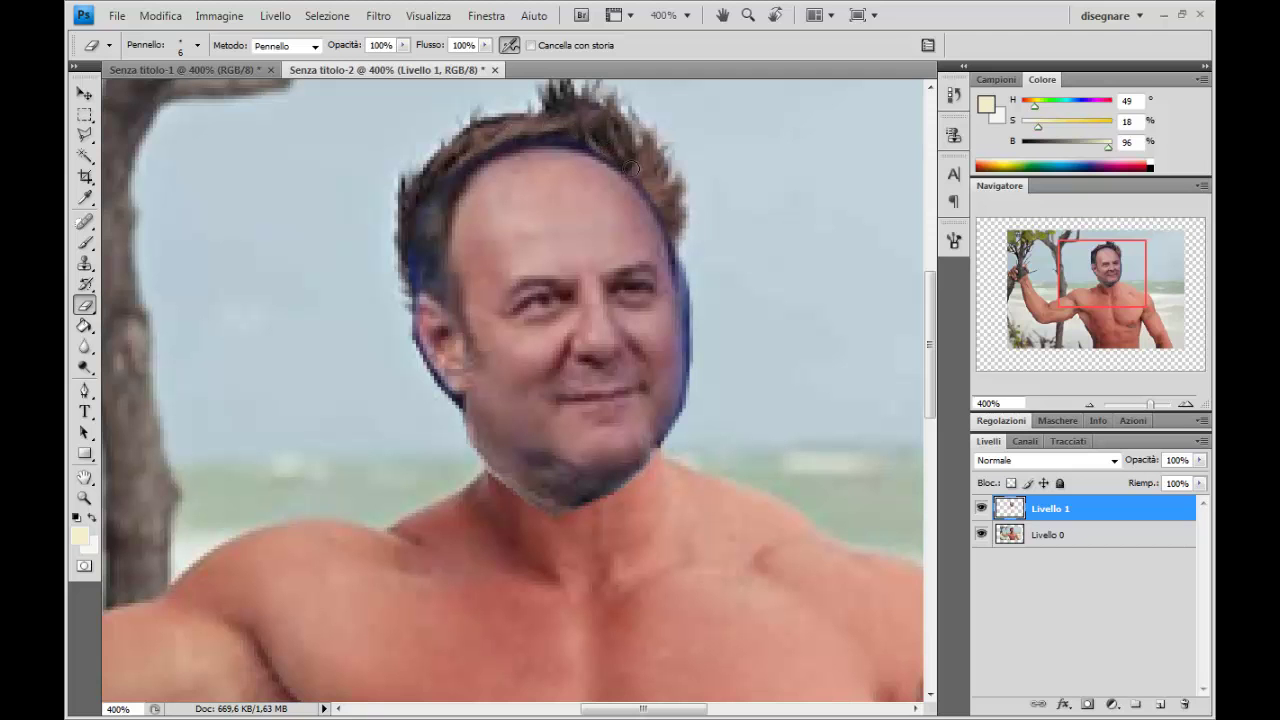
{"action": "mouse_move", "coordinate": [667, 207]}
{"action": "left_mouse_down"}
{"action": "mouse_move", "coordinate": [696, 340]}
{"action": "mouse_move", "coordinate": [658, 478]}
{"action": "left_mouse_up"}
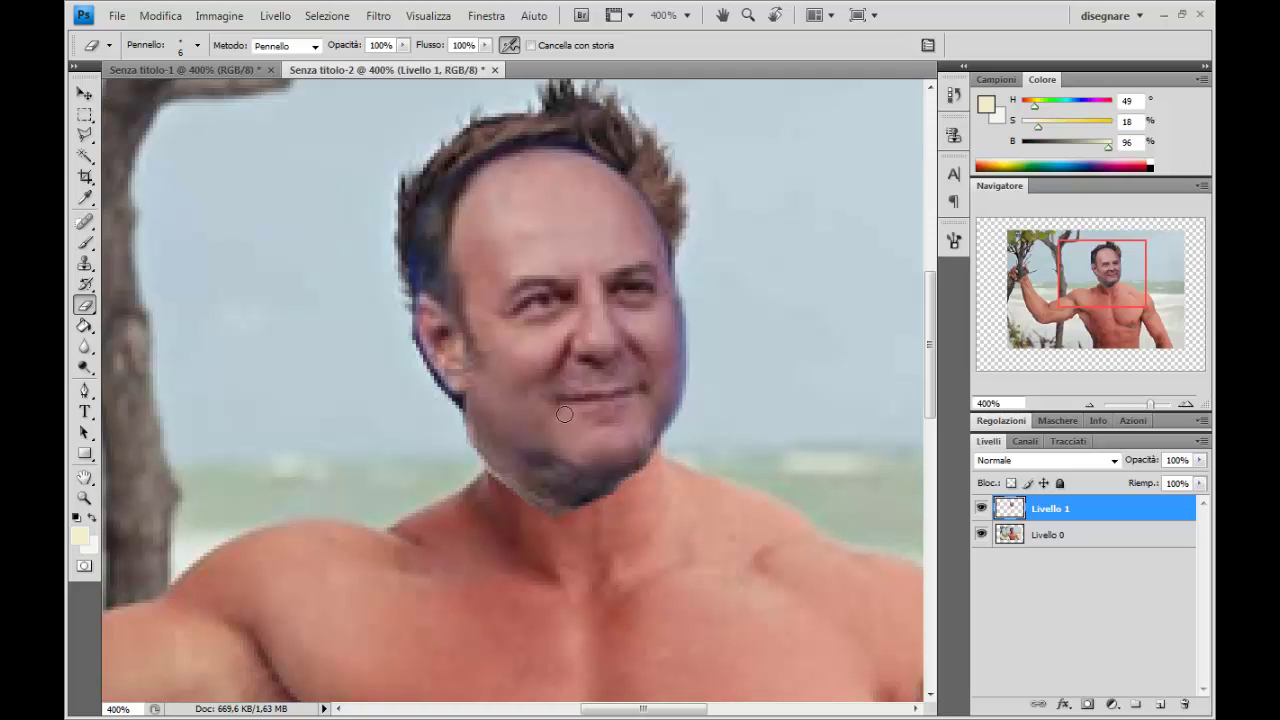
{"action": "mouse_move", "coordinate": [400, 232]}
{"action": "left_mouse_down"}
{"action": "mouse_move", "coordinate": [409, 363]}
{"action": "mouse_move", "coordinate": [409, 343]}
{"action": "mouse_move", "coordinate": [456, 408]}
{"action": "mouse_move", "coordinate": [483, 483]}
{"action": "mouse_move", "coordinate": [483, 471]}
{"action": "left_mouse_up"}
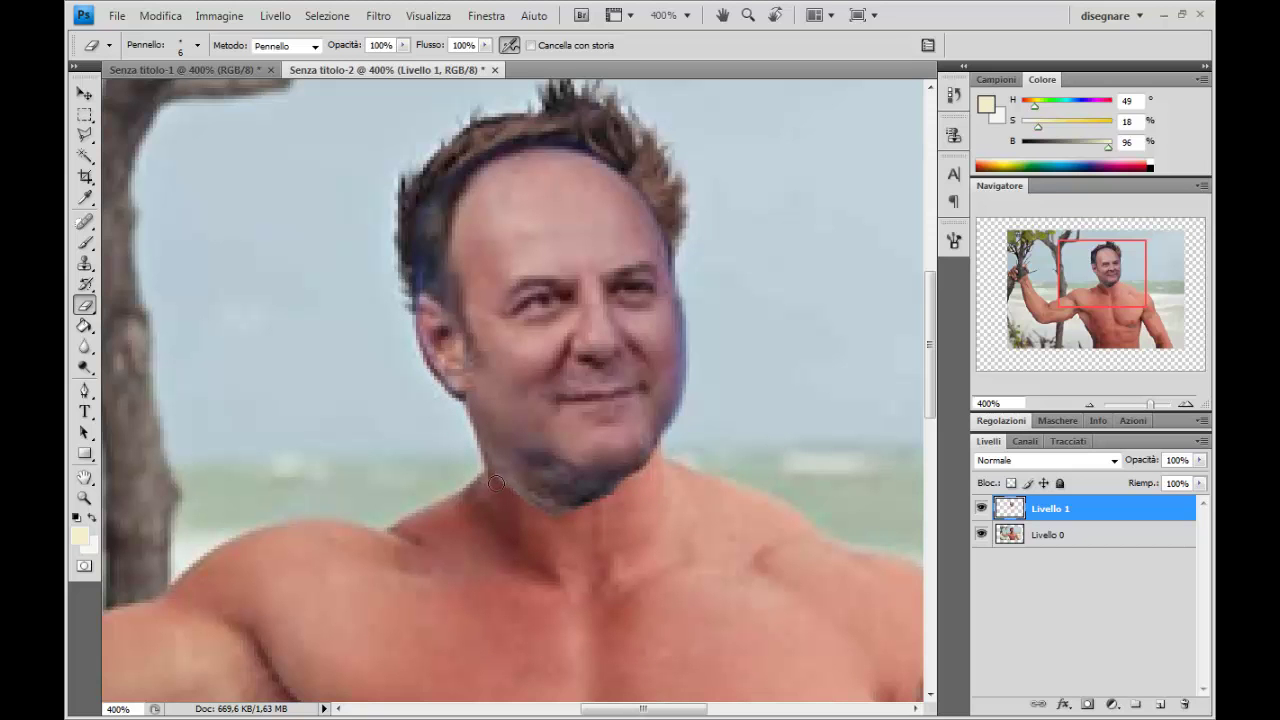
{"action": "left_click_drag", "start_coordinate": [615, 502], "coordinate": [626, 497]}
Step: Lower the eraser opacity to 19% and soften the chin edge into the neck
{"action": "left_click", "coordinate": [402, 45]}
{"action": "left_click_drag", "start_coordinate": [403, 62], "coordinate": [335, 65]}
{"action": "left_click", "coordinate": [504, 65]}
{"action": "mouse_move", "coordinate": [499, 487]}
{"action": "left_mouse_down"}
{"action": "mouse_move", "coordinate": [519, 487]}
{"action": "mouse_move", "coordinate": [485, 468]}
{"action": "left_mouse_up"}
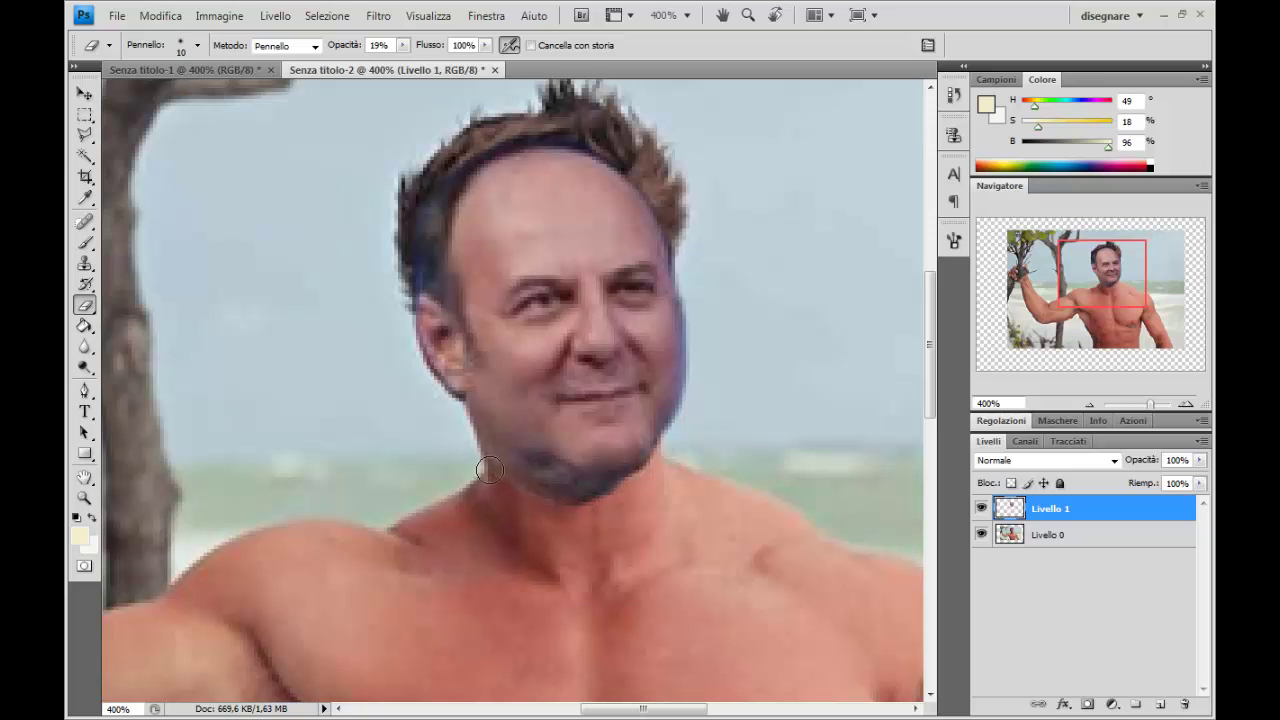
{"action": "left_click_drag", "start_coordinate": [651, 480], "coordinate": [495, 474]}
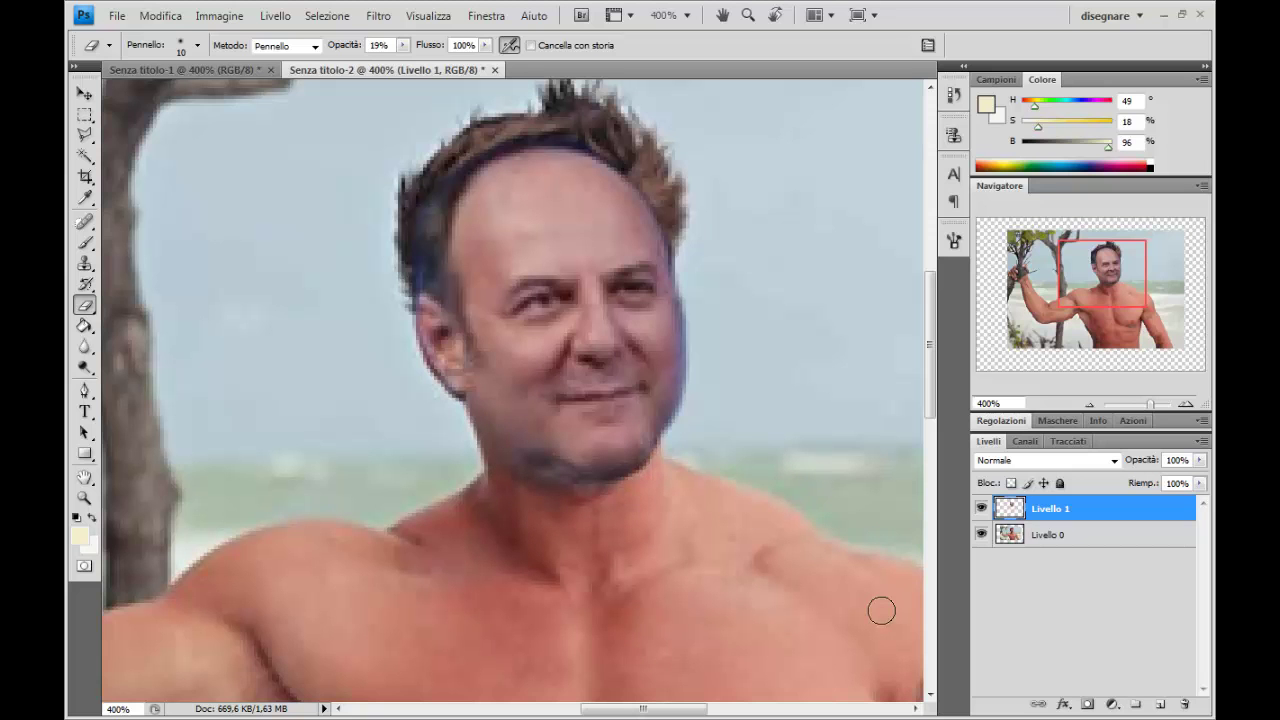
Step: Toggle Livello 1's visibility to compare the result, then select Livello 0
{"action": "left_click", "coordinate": [982, 508]}
{"action": "left_click", "coordinate": [982, 508]}
{"action": "left_click", "coordinate": [982, 509]}
{"action": "left_click", "coordinate": [982, 510]}
{"action": "left_click", "coordinate": [1093, 538]}
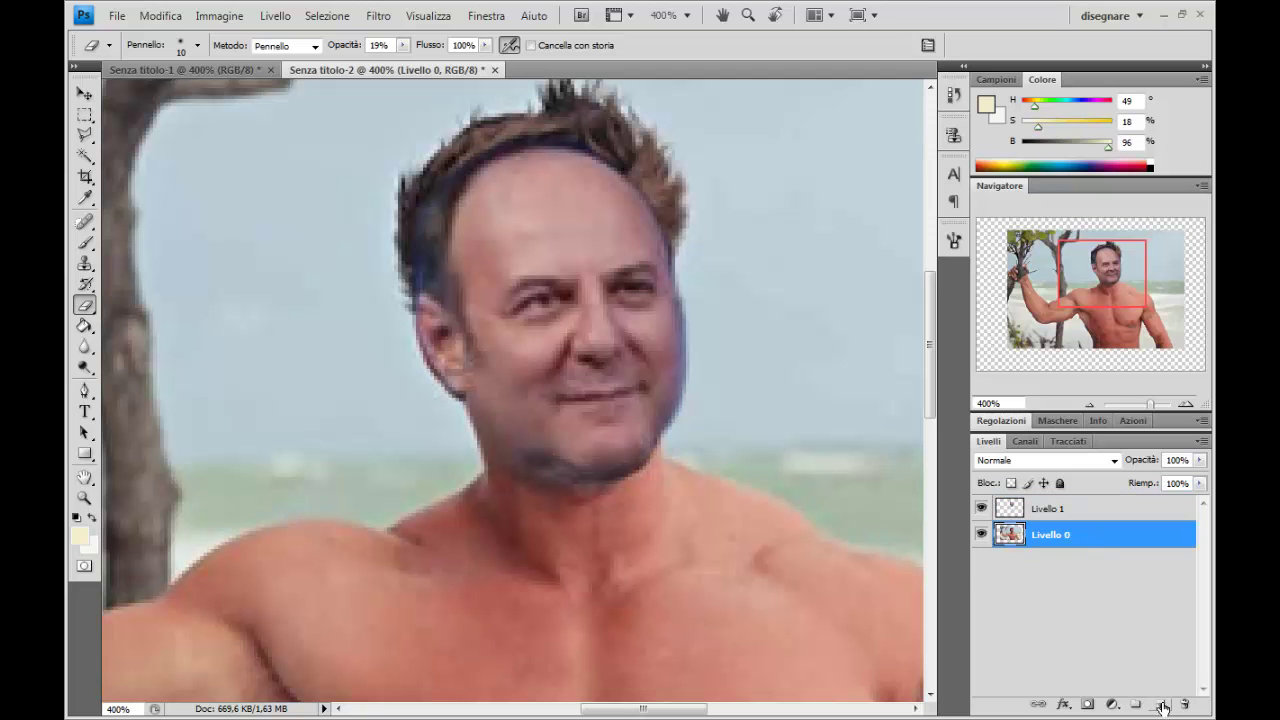
Step: Add a new empty layer above Livello 0 and clone-stamp sky near the hair
{"action": "left_click", "coordinate": [1160, 705]}
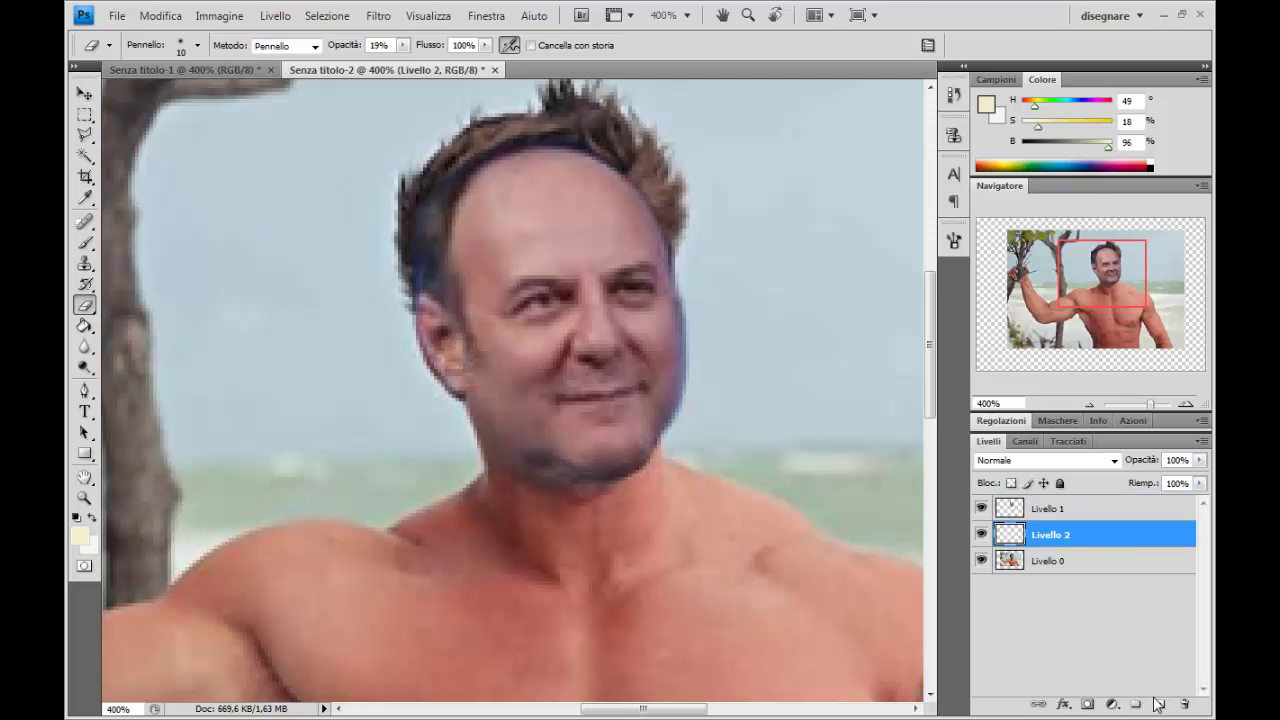
{"action": "left_click", "coordinate": [85, 263]}
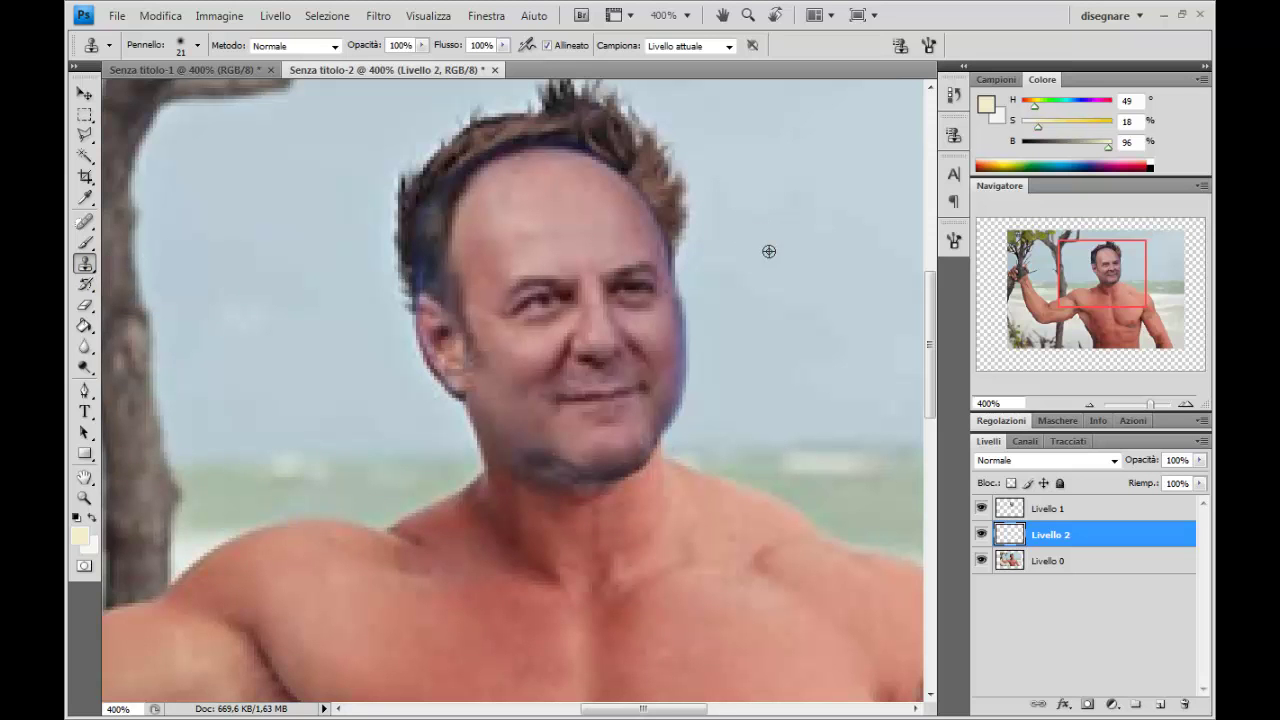
{"action": "left_click", "coordinate": [769, 252], "text": "alt"}
{"action": "left_click_drag", "start_coordinate": [714, 249], "coordinate": [681, 229]}
Step: Set clone sampling to all layers (Tutti) and cover the right-side hair with sky
{"action": "left_click", "coordinate": [731, 47]}
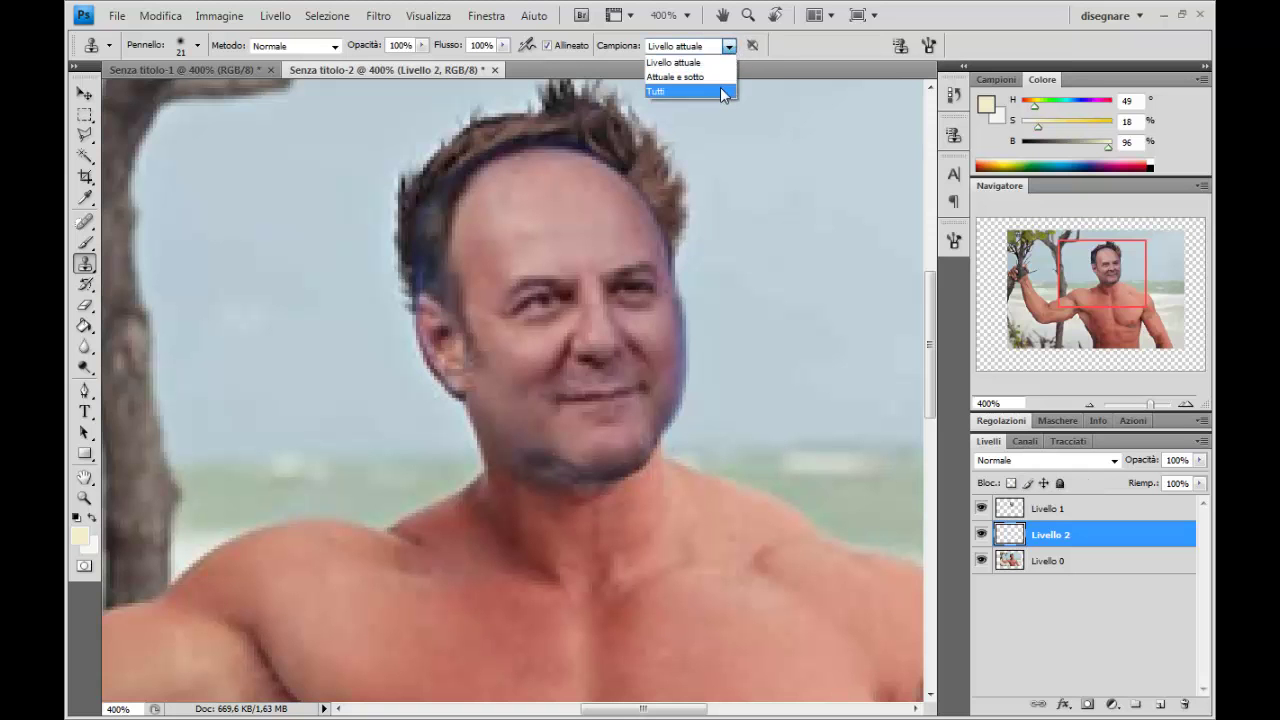
{"action": "left_click", "coordinate": [719, 88]}
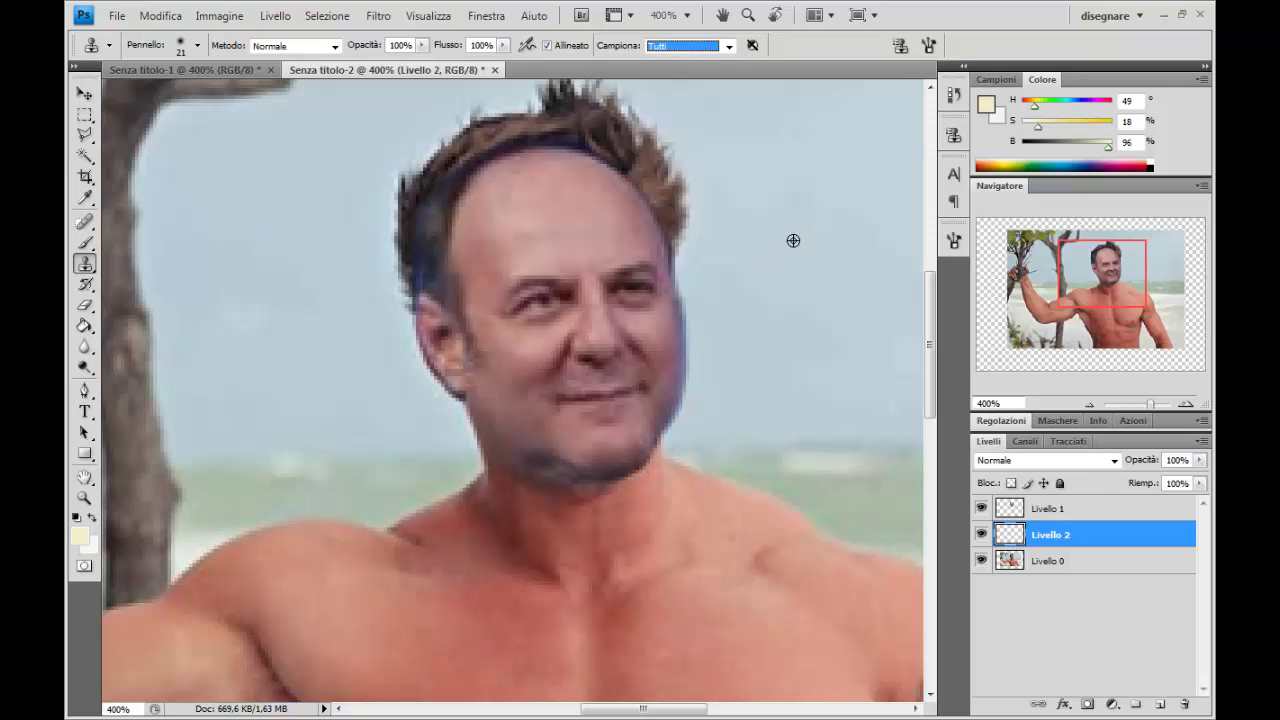
{"action": "left_click", "coordinate": [800, 296]}
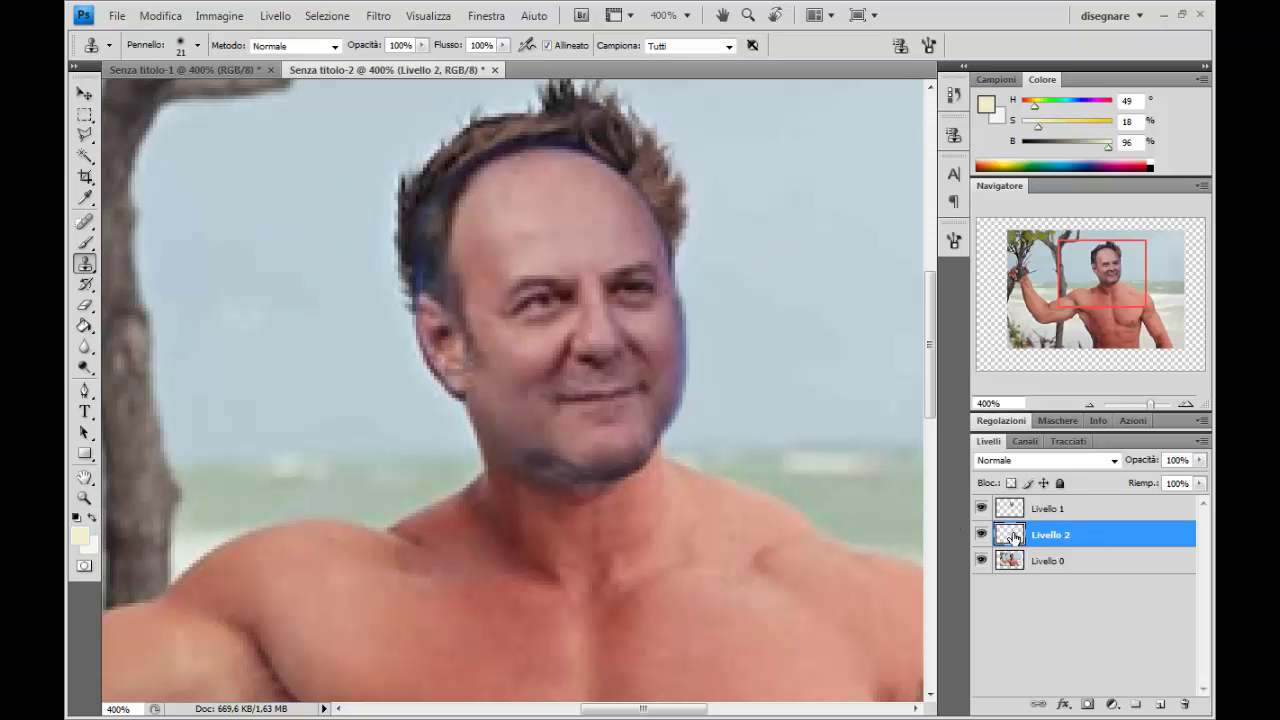
{"action": "left_click", "coordinate": [767, 250], "text": "alt"}
{"action": "left_click_drag", "start_coordinate": [677, 251], "coordinate": [695, 256]}
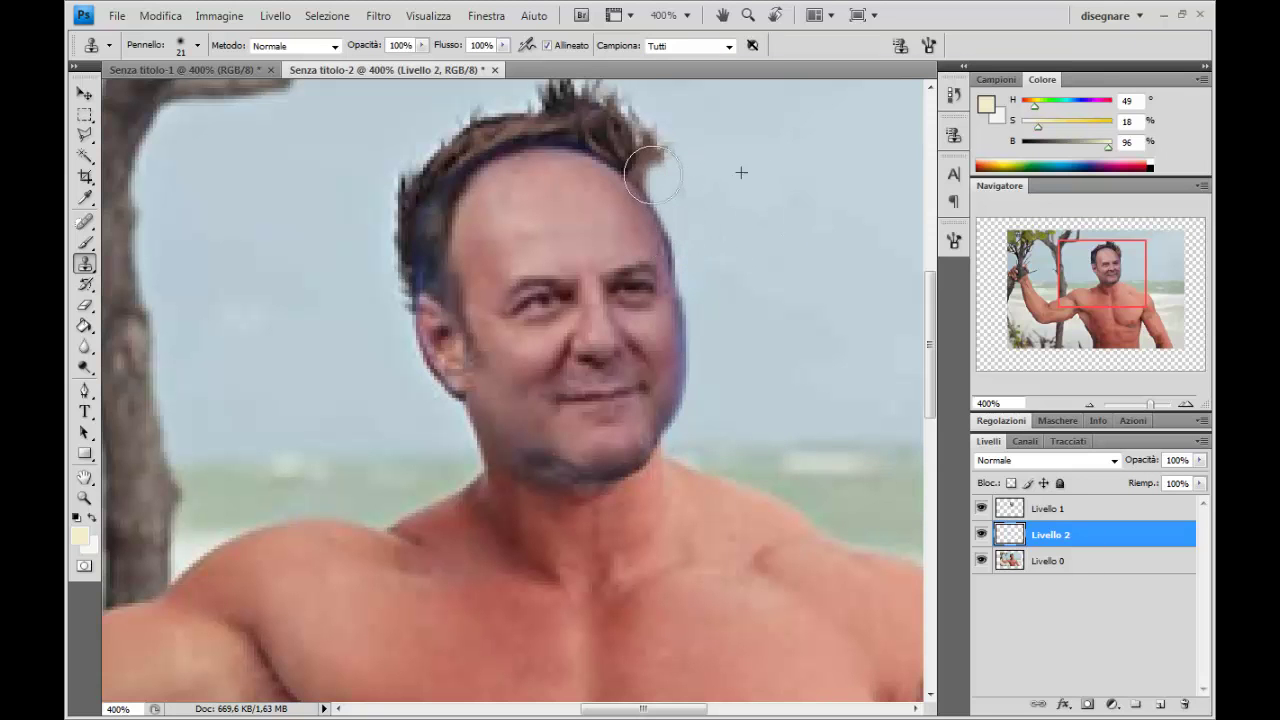
Step: Undo a stray stamp and switch the clone brush to a slightly reduced 200 px soft brush
{"action": "left_click", "coordinate": [420, 128]}
{"action": "key", "text": "ctrl+z"}
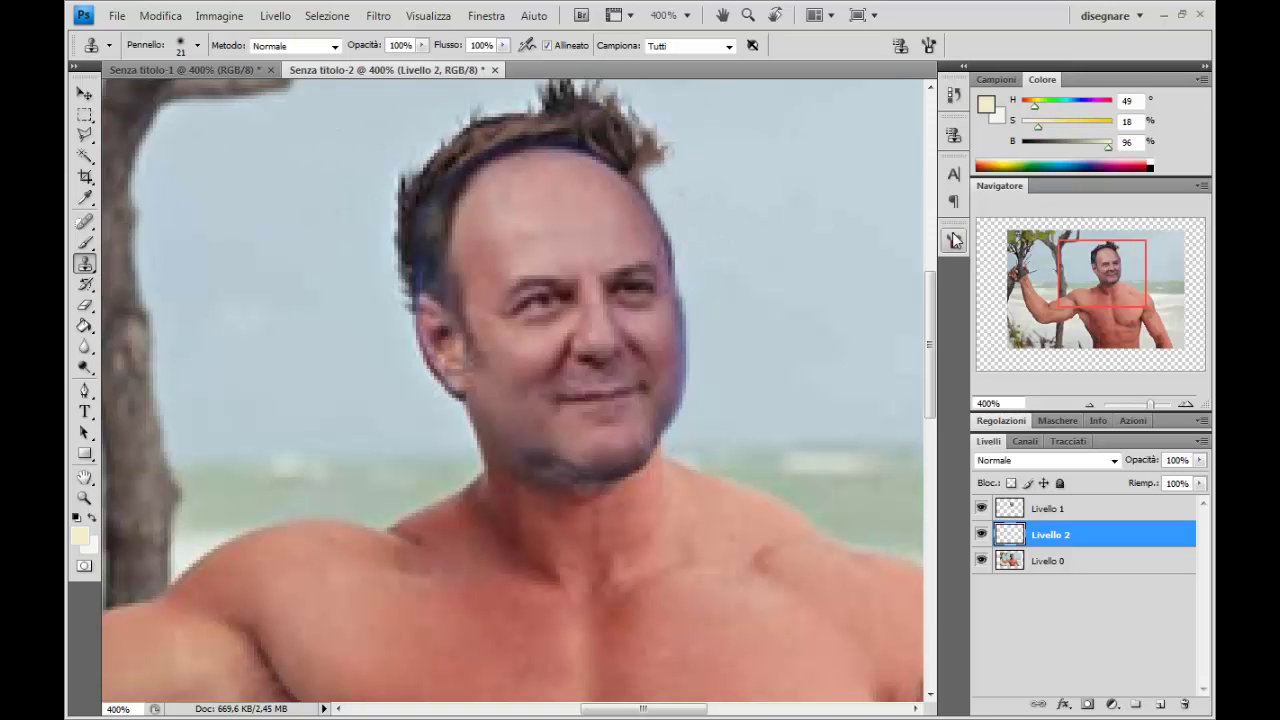
{"action": "left_click", "coordinate": [954, 240]}
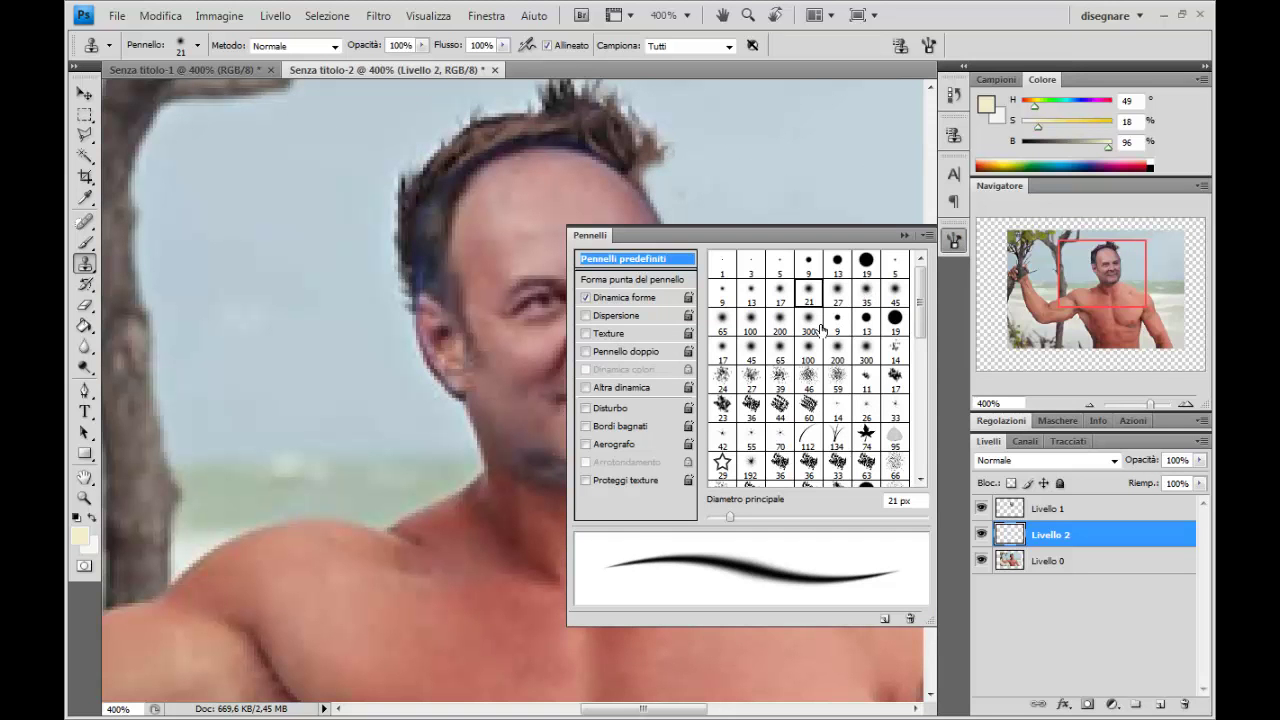
{"action": "left_click", "coordinate": [838, 350]}
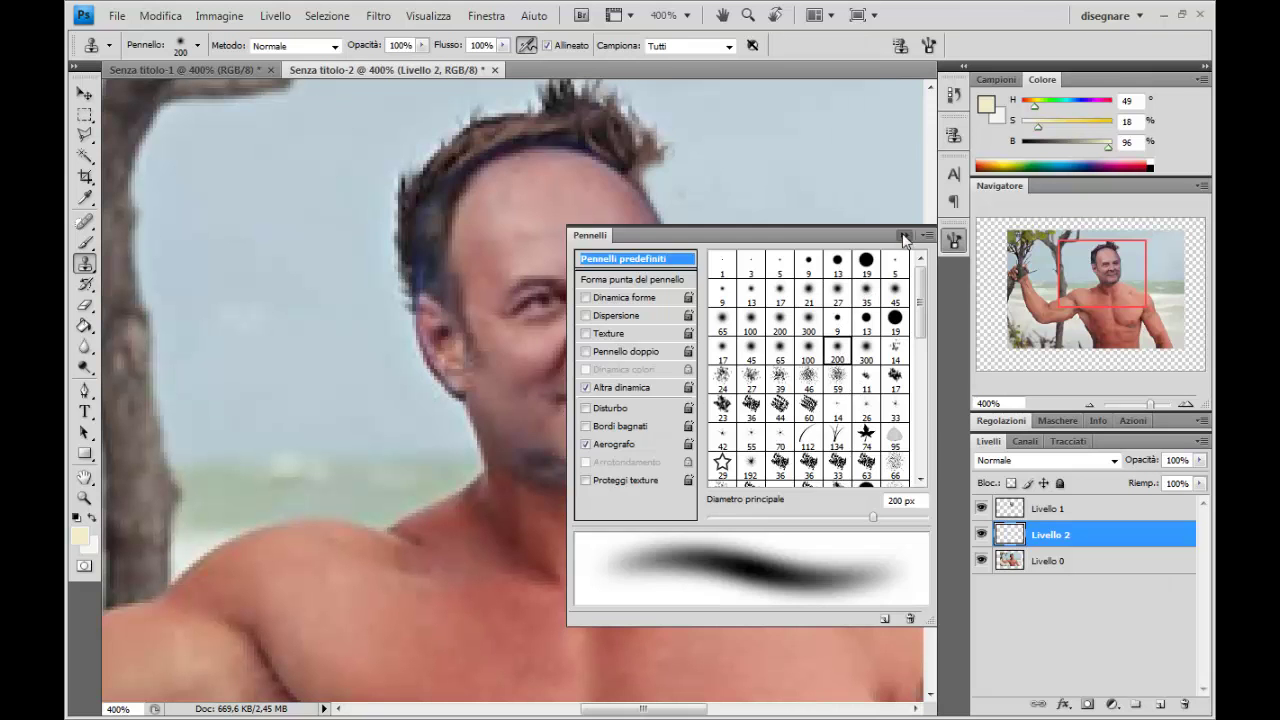
{"action": "left_click", "coordinate": [954, 240]}
{"action": "key", "text": "bracketleft"}
{"action": "key", "text": "bracketleft"}
{"action": "key", "text": "bracketleft"}
{"action": "key", "text": "bracketleft"}
{"action": "key", "text": "bracketleft"}
{"action": "key", "text": "bracketleft"}
{"action": "key", "text": "bracketleft"}
{"action": "key", "text": "bracketleft"}
{"action": "key", "text": "bracketleft"}
{"action": "key", "text": "bracketleft"}
{"action": "key", "text": "bracketleft"}
{"action": "key", "text": "bracketleft"}
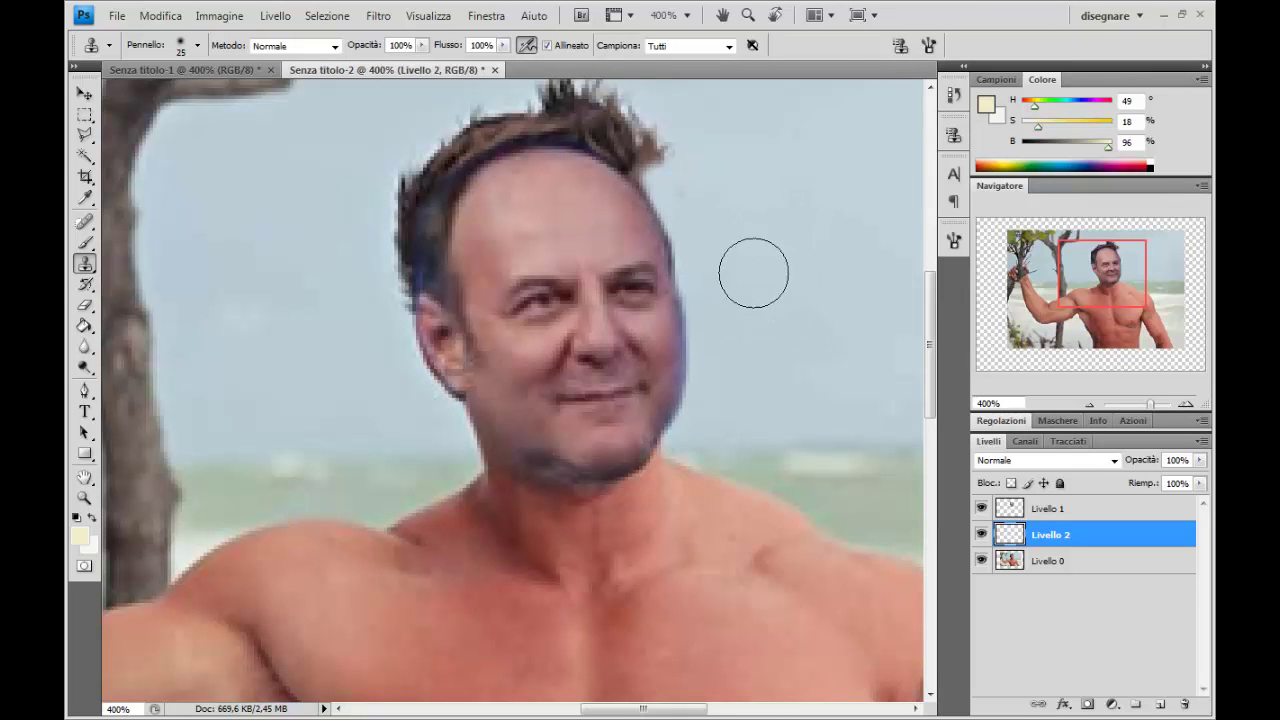
Step: Clone sky over hair strands at the top-right, left side and upper-left of the head
{"action": "mouse_move", "coordinate": [639, 189]}
{"action": "left_mouse_down"}
{"action": "mouse_move", "coordinate": [691, 177]}
{"action": "mouse_move", "coordinate": [680, 171]}
{"action": "mouse_move", "coordinate": [665, 205]}
{"action": "mouse_move", "coordinate": [699, 271]}
{"action": "left_mouse_up"}
{"action": "left_click", "coordinate": [373, 279]}
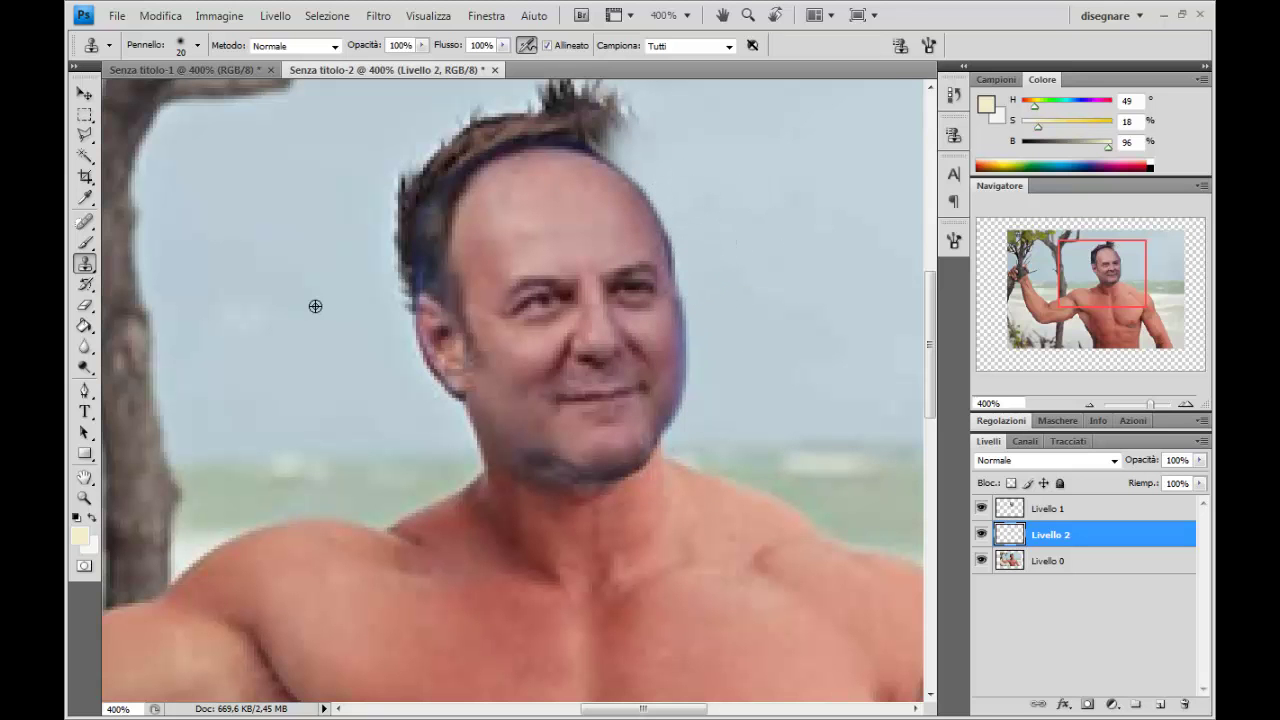
{"action": "mouse_move", "coordinate": [386, 309]}
{"action": "left_mouse_down"}
{"action": "mouse_move", "coordinate": [390, 193]}
{"action": "mouse_move", "coordinate": [383, 254]}
{"action": "mouse_move", "coordinate": [409, 177]}
{"action": "mouse_move", "coordinate": [400, 220]}
{"action": "left_mouse_up"}
{"action": "mouse_move", "coordinate": [413, 152]}
{"action": "left_mouse_down"}
{"action": "mouse_move", "coordinate": [471, 129]}
{"action": "mouse_move", "coordinate": [411, 151]}
{"action": "mouse_move", "coordinate": [469, 79]}
{"action": "mouse_move", "coordinate": [486, 109]}
{"action": "mouse_move", "coordinate": [477, 126]}
{"action": "mouse_move", "coordinate": [434, 114]}
{"action": "mouse_move", "coordinate": [445, 105]}
{"action": "left_mouse_up"}
{"action": "mouse_move", "coordinate": [555, 150]}
{"action": "left_mouse_down"}
{"action": "mouse_move", "coordinate": [560, 85]}
{"action": "mouse_move", "coordinate": [530, 140]}
{"action": "mouse_move", "coordinate": [600, 200]}
{"action": "left_mouse_up"}
Step: Remove the hair tuft on top of the head and smooth the sky above the scalp
{"action": "left_click_drag", "start_coordinate": [623, 243], "coordinate": [623, 366]}
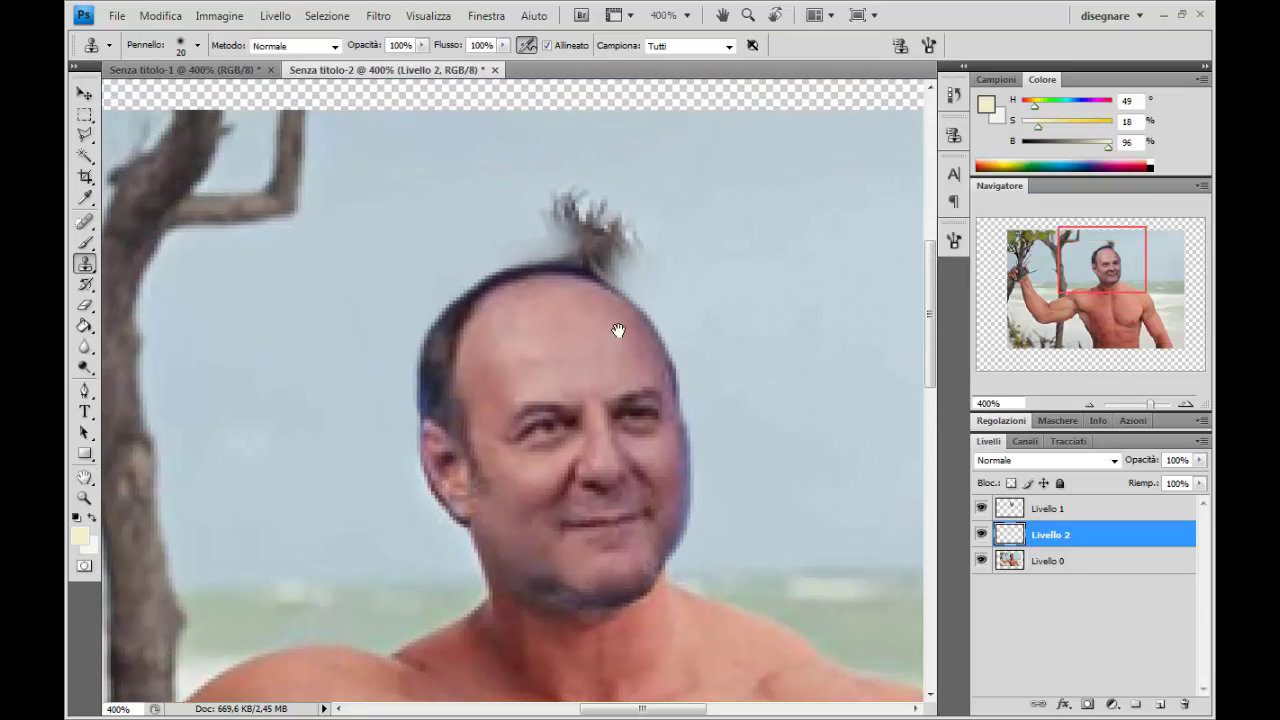
{"action": "mouse_move", "coordinate": [573, 207]}
{"action": "left_mouse_down"}
{"action": "mouse_move", "coordinate": [554, 234]}
{"action": "mouse_move", "coordinate": [586, 266]}
{"action": "left_mouse_up"}
{"action": "left_click_drag", "start_coordinate": [671, 257], "coordinate": [486, 264]}
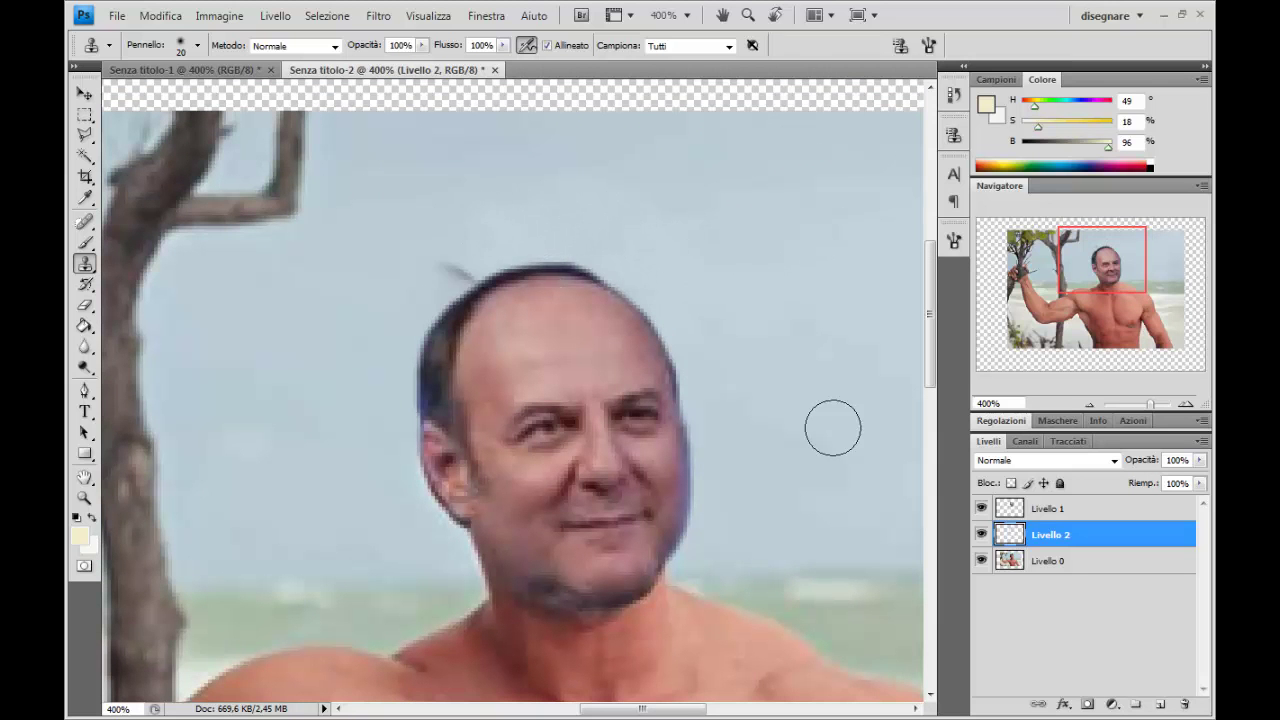
{"action": "left_click", "coordinate": [457, 237], "text": "alt"}
{"action": "mouse_move", "coordinate": [446, 246]}
{"action": "left_mouse_down"}
{"action": "mouse_move", "coordinate": [478, 285]}
{"action": "mouse_move", "coordinate": [500, 278]}
{"action": "left_mouse_up"}
{"action": "left_click", "coordinate": [440, 208], "text": "alt"}
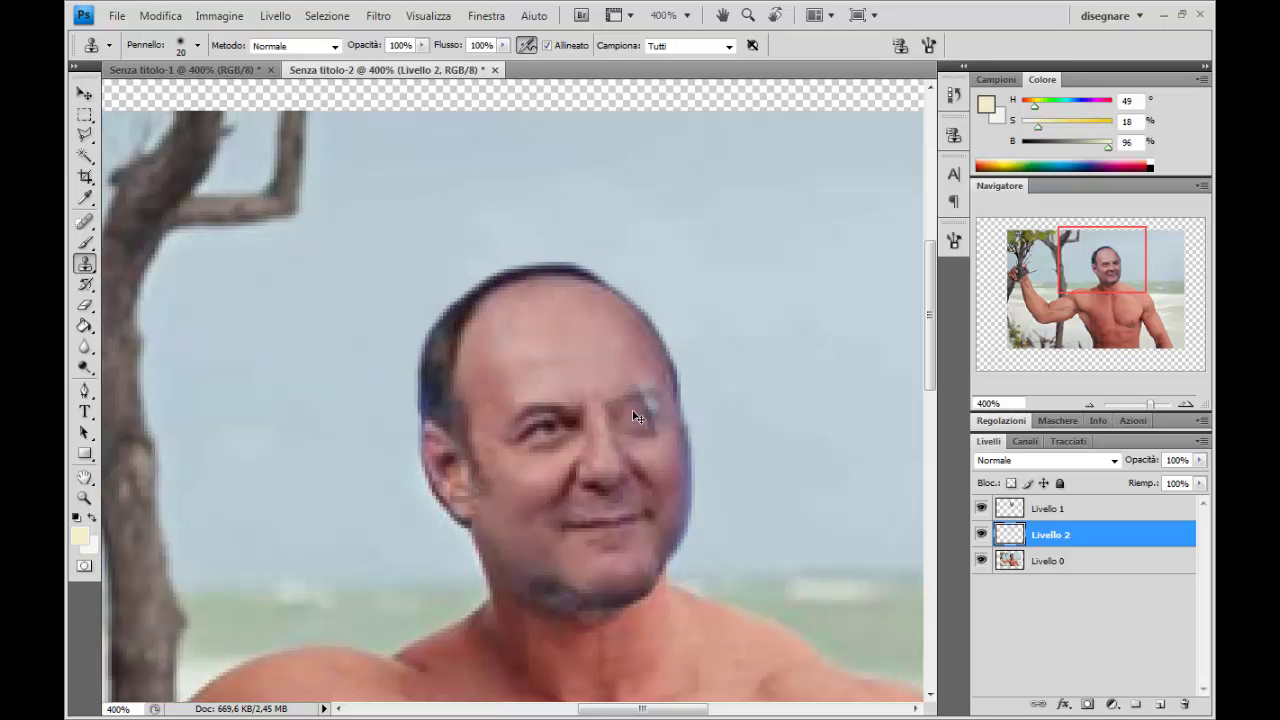
{"action": "key", "text": "ctrl+minus"}
{"action": "key", "text": "ctrl+minus"}
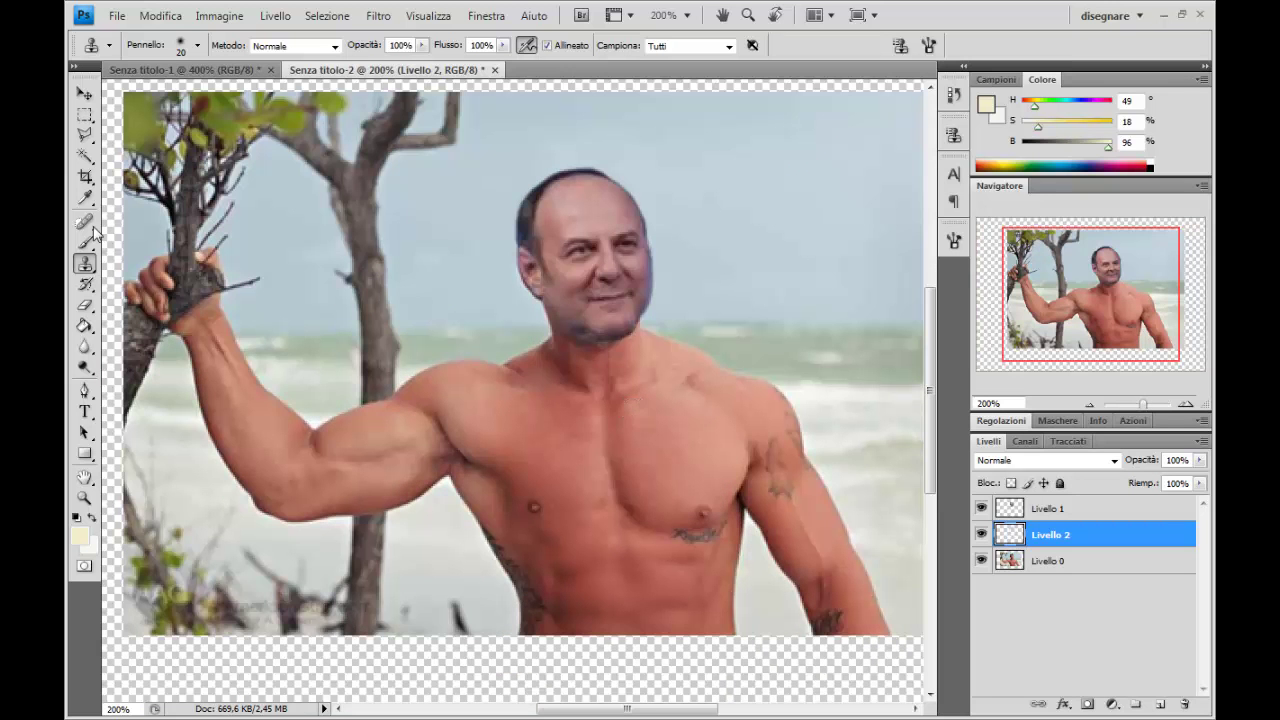
Step: Apply Tonalità/saturazione to the Livello 1 face with hue +9 and saturation +31
{"action": "left_click", "coordinate": [85, 242]}
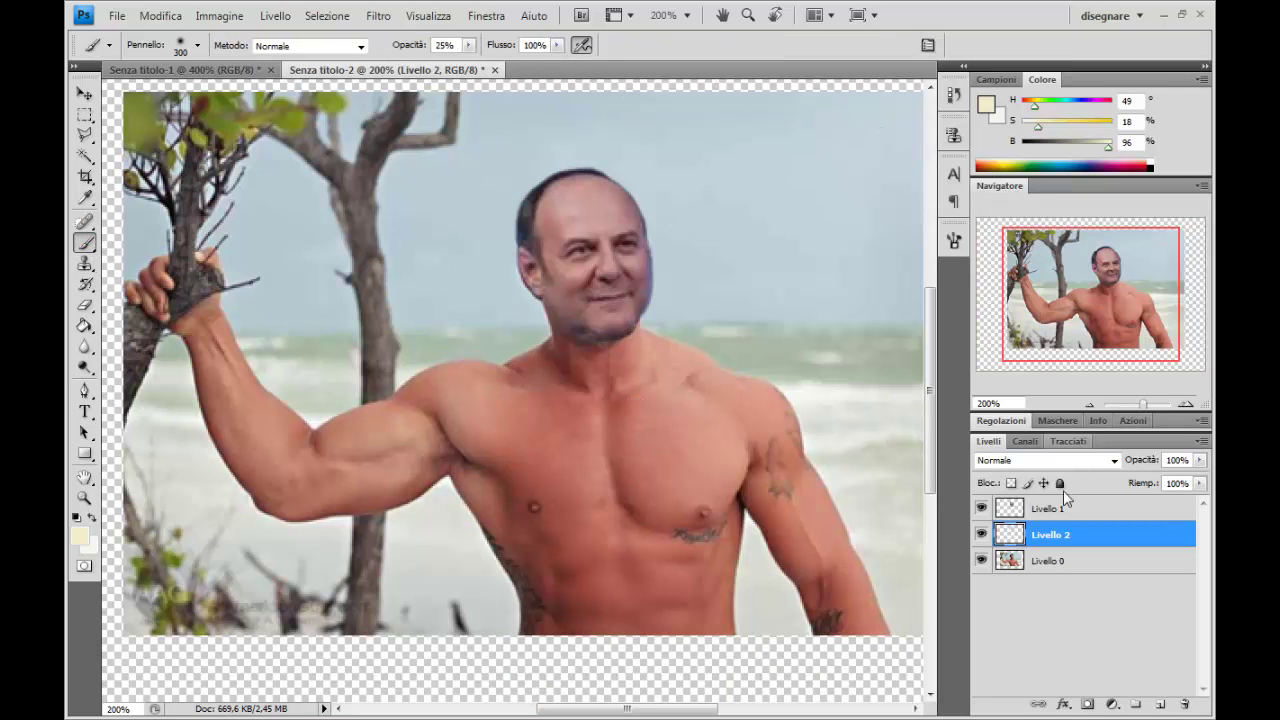
{"action": "key", "text": "v"}
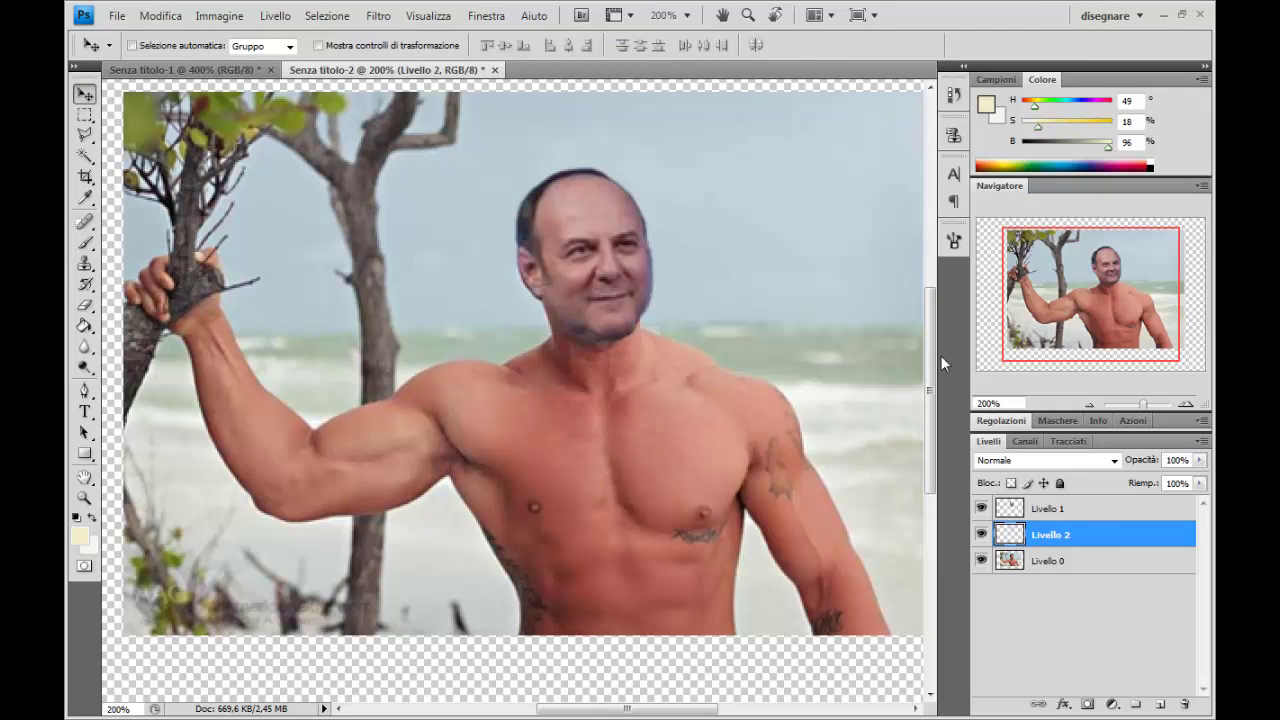
{"action": "left_click", "coordinate": [1092, 510]}
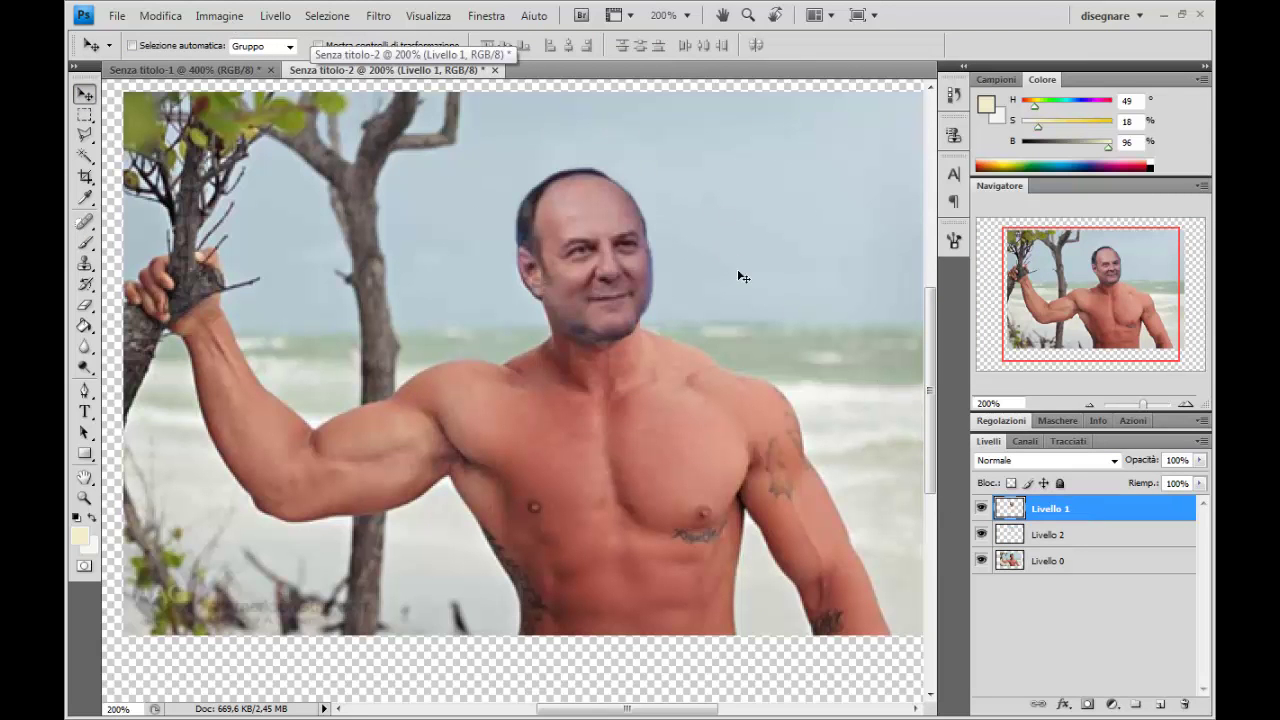
{"action": "left_click", "coordinate": [219, 15]}
{"action": "mouse_move", "coordinate": [150, 62]}
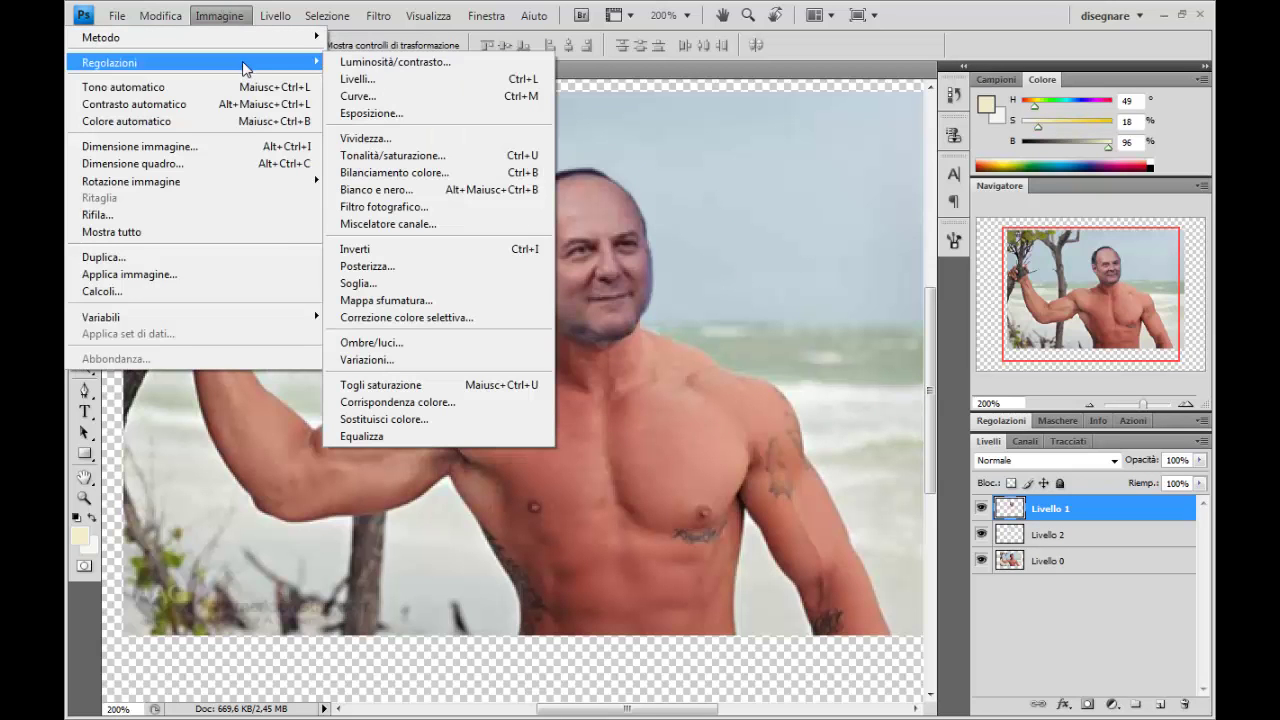
{"action": "left_click", "coordinate": [466, 160]}
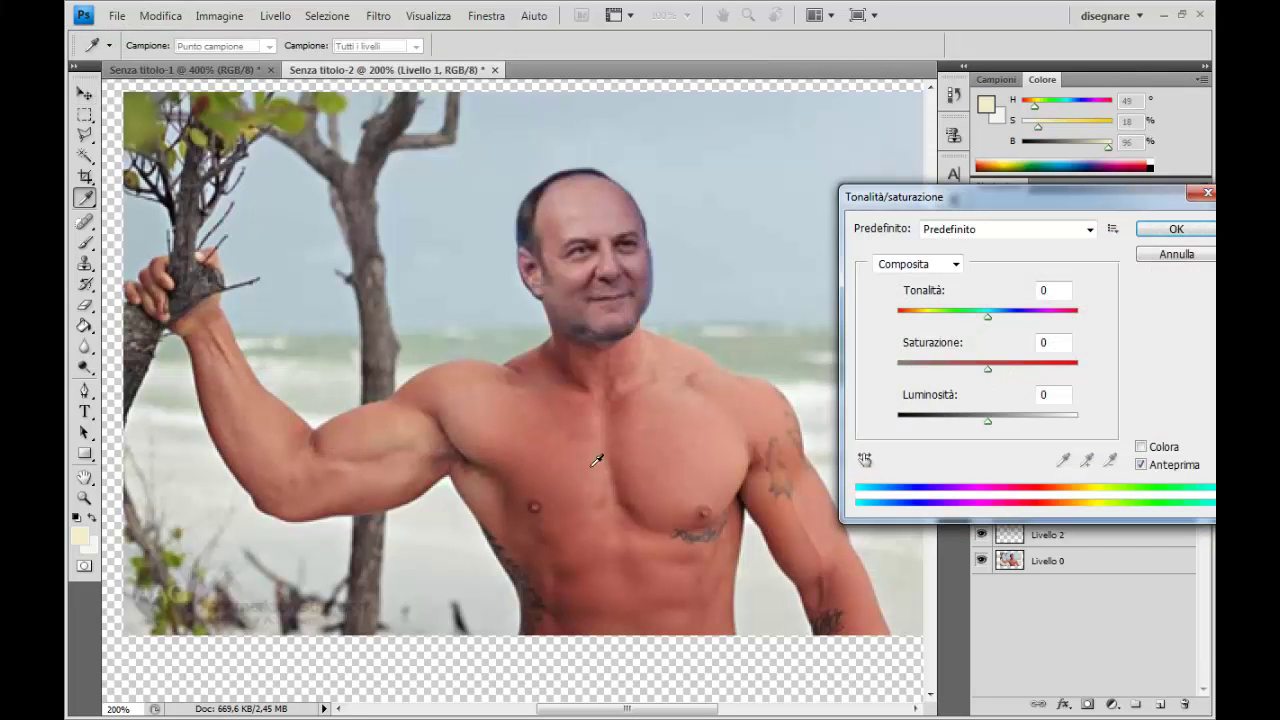
{"action": "left_click_drag", "start_coordinate": [988, 369], "coordinate": [1015, 374]}
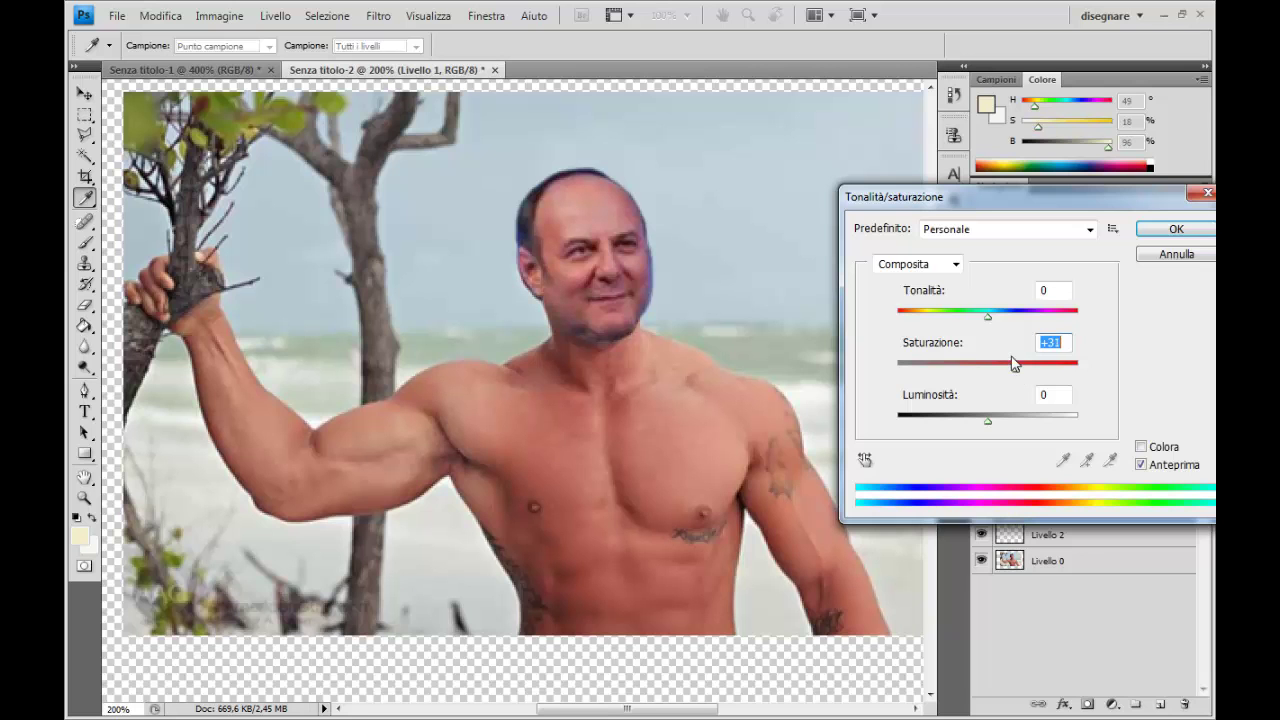
{"action": "left_click_drag", "start_coordinate": [989, 320], "coordinate": [992, 322]}
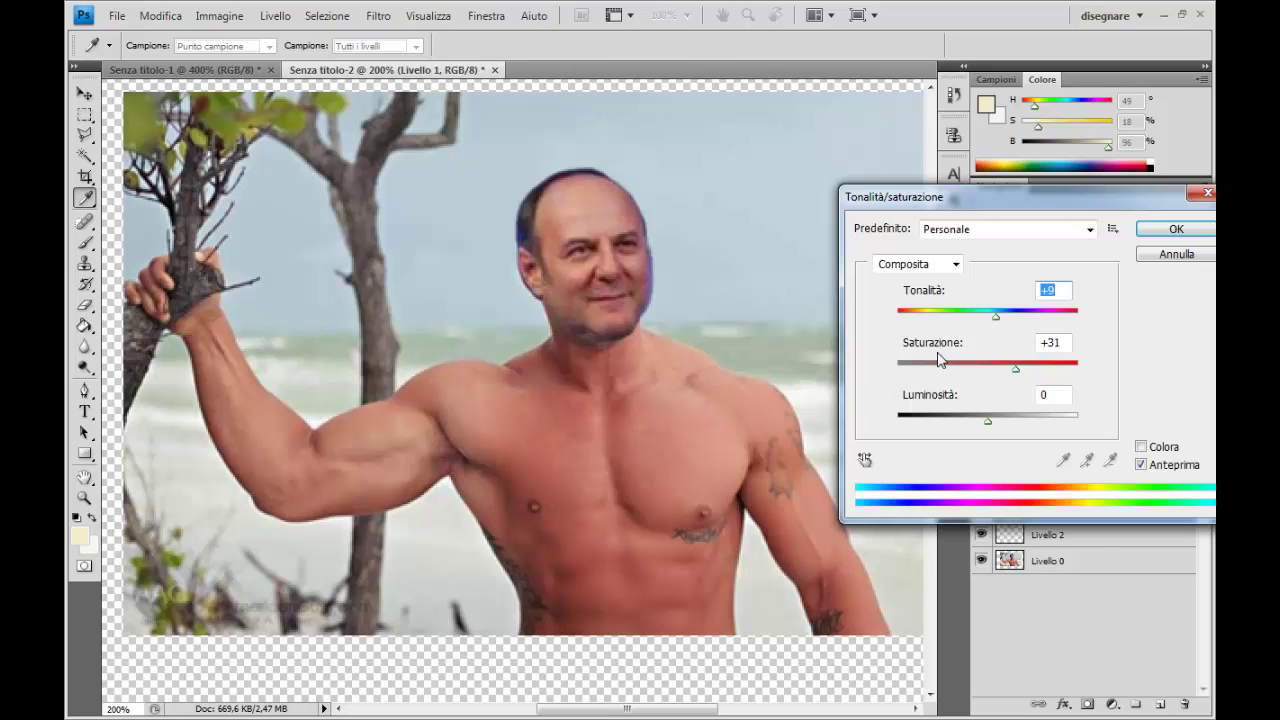
{"action": "left_click", "coordinate": [1170, 230]}
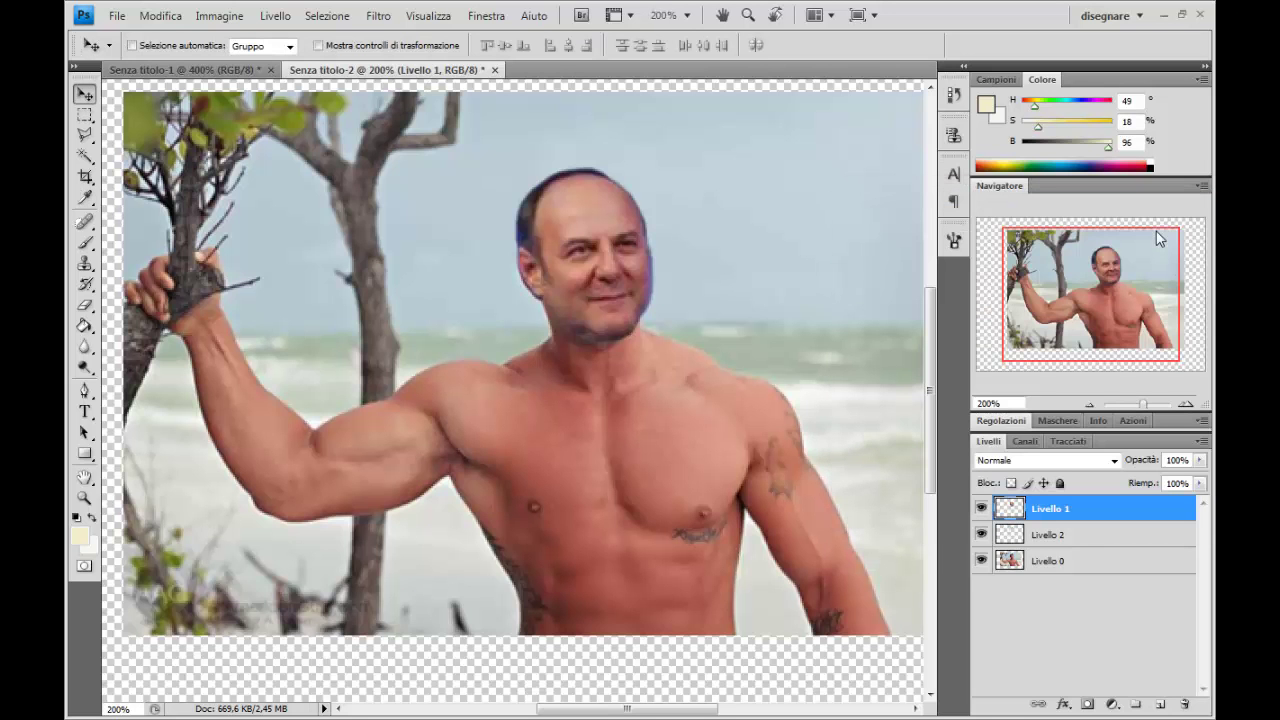
{"action": "left_click", "coordinate": [219, 15]}
{"action": "mouse_move", "coordinate": [195, 62]}
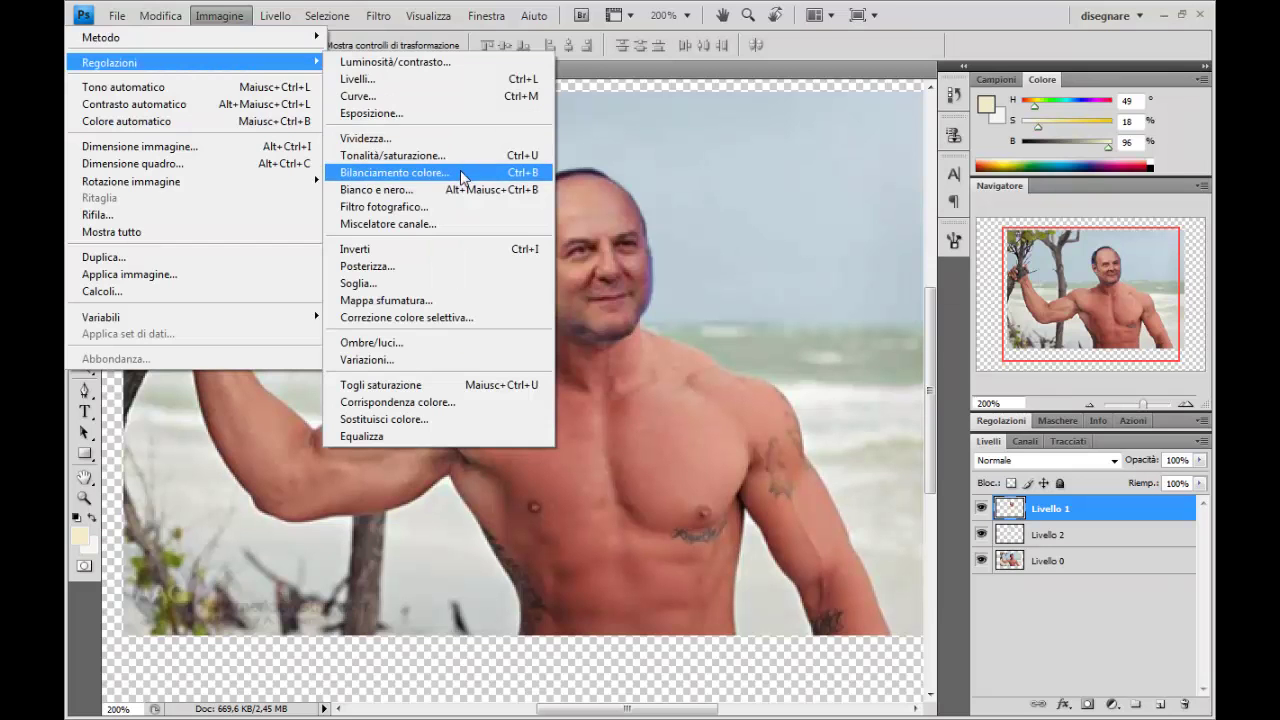
Step: Apply Bilanciamento colore to the Livello 1 face with midtone levels +7, −8, −14
{"action": "left_click", "coordinate": [463, 177]}
{"action": "left_click_drag", "start_coordinate": [909, 140], "coordinate": [979, 136]}
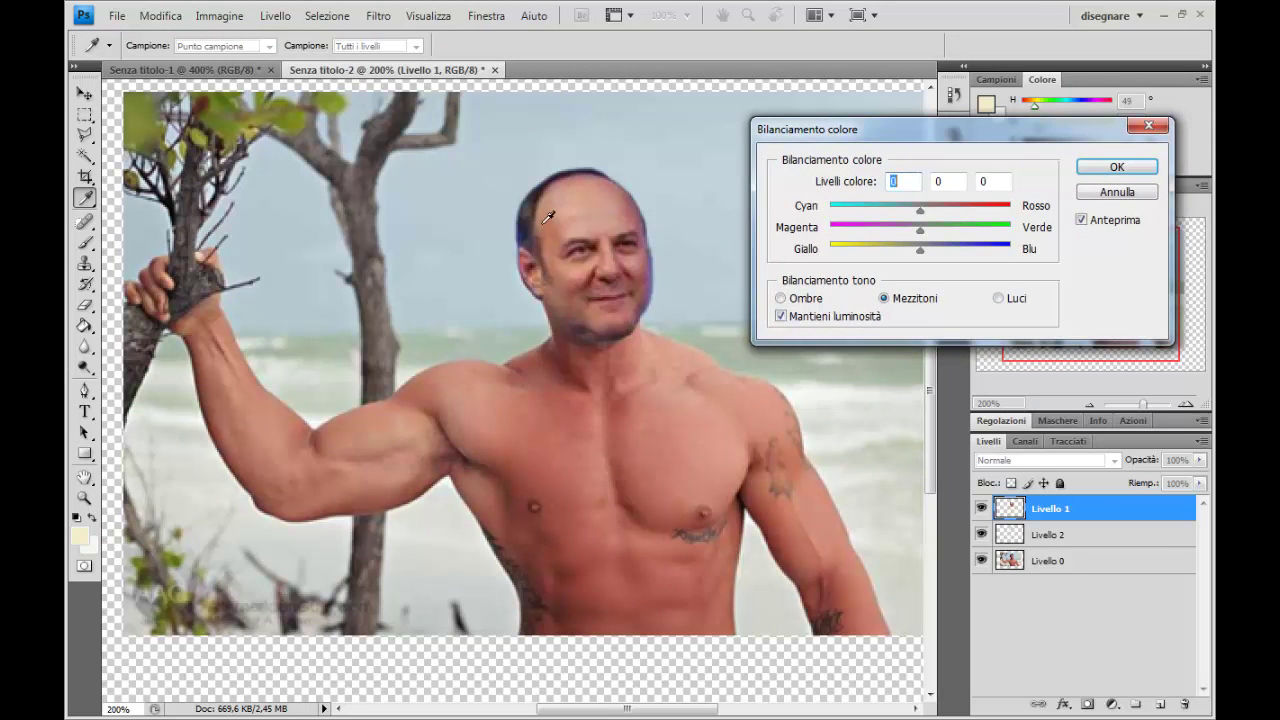
{"action": "mouse_move", "coordinate": [921, 253]}
{"action": "left_mouse_down"}
{"action": "mouse_move", "coordinate": [901, 255]}
{"action": "mouse_move", "coordinate": [927, 235]}
{"action": "mouse_move", "coordinate": [912, 231]}
{"action": "mouse_move", "coordinate": [926, 213]}
{"action": "left_mouse_up"}
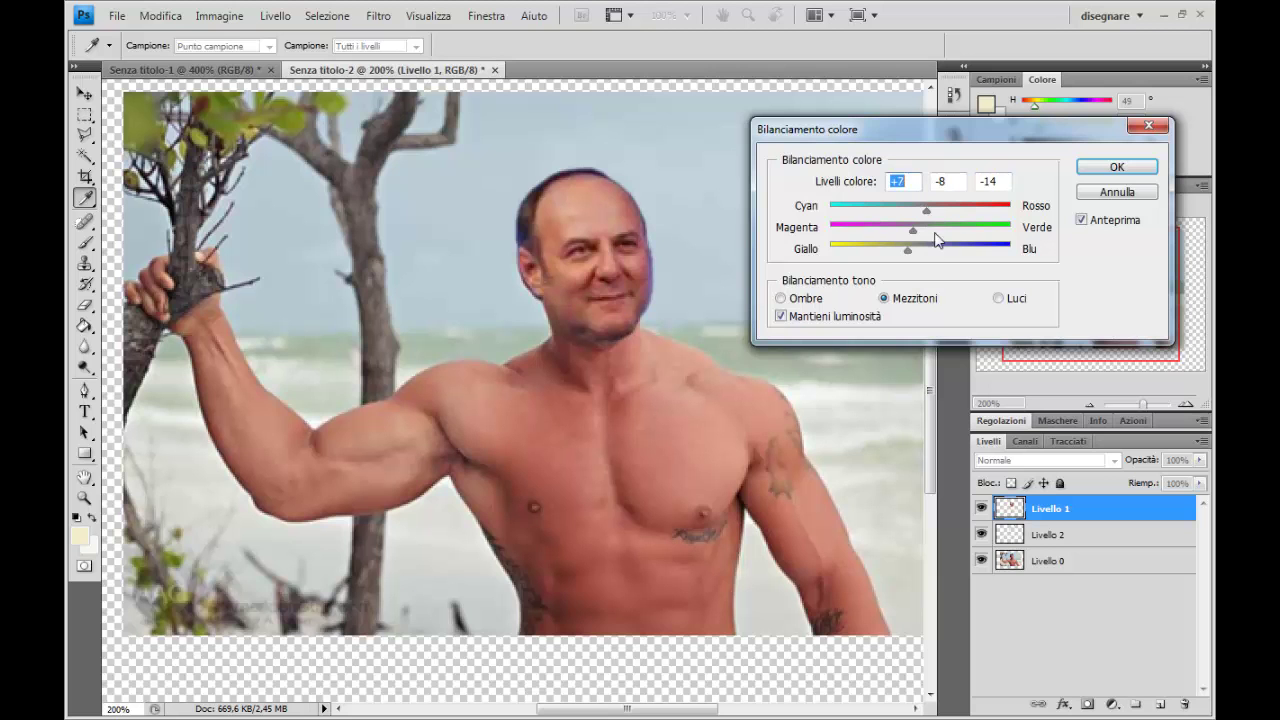
{"action": "left_click", "coordinate": [1100, 169]}
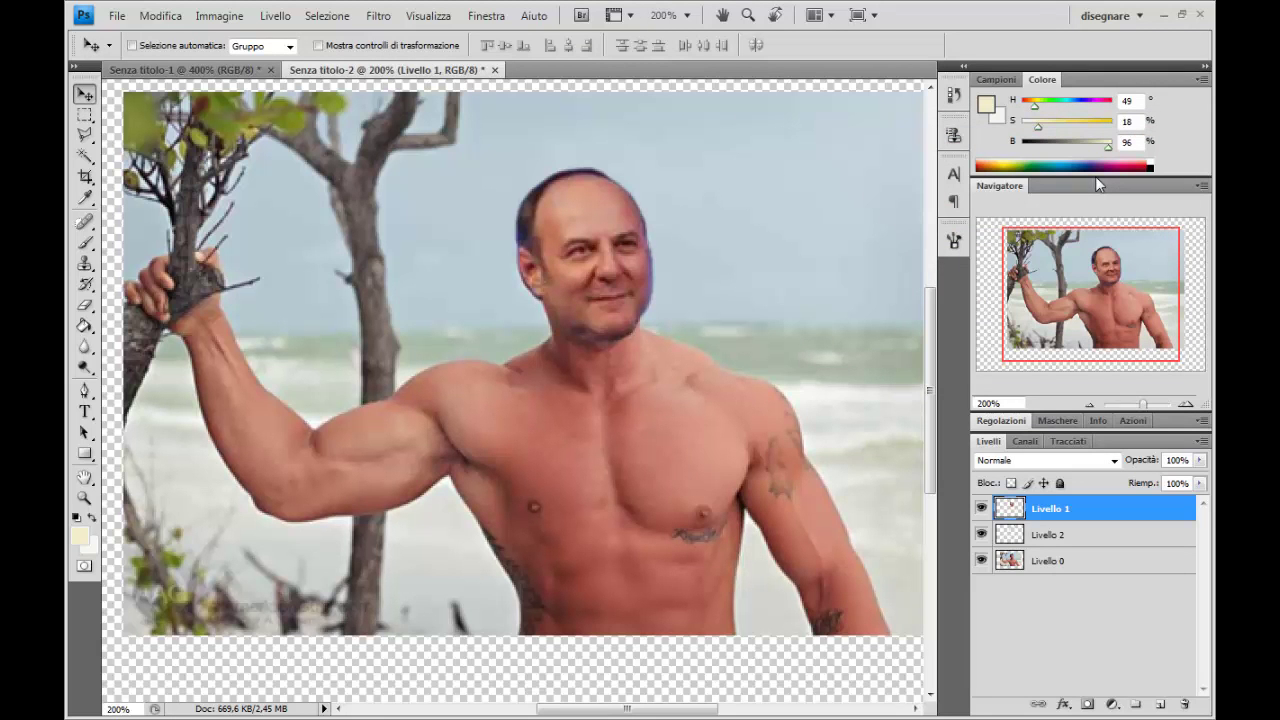
{"action": "left_click", "coordinate": [219, 15]}
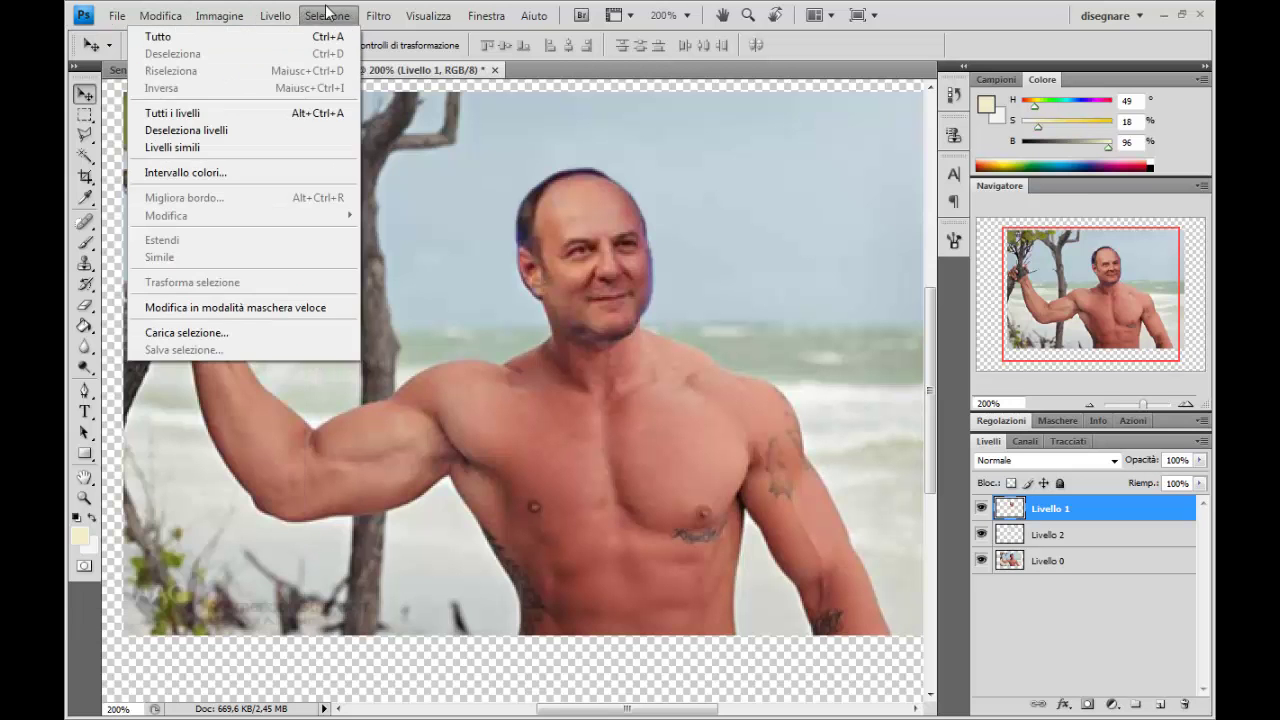
{"action": "mouse_move", "coordinate": [110, 62]}
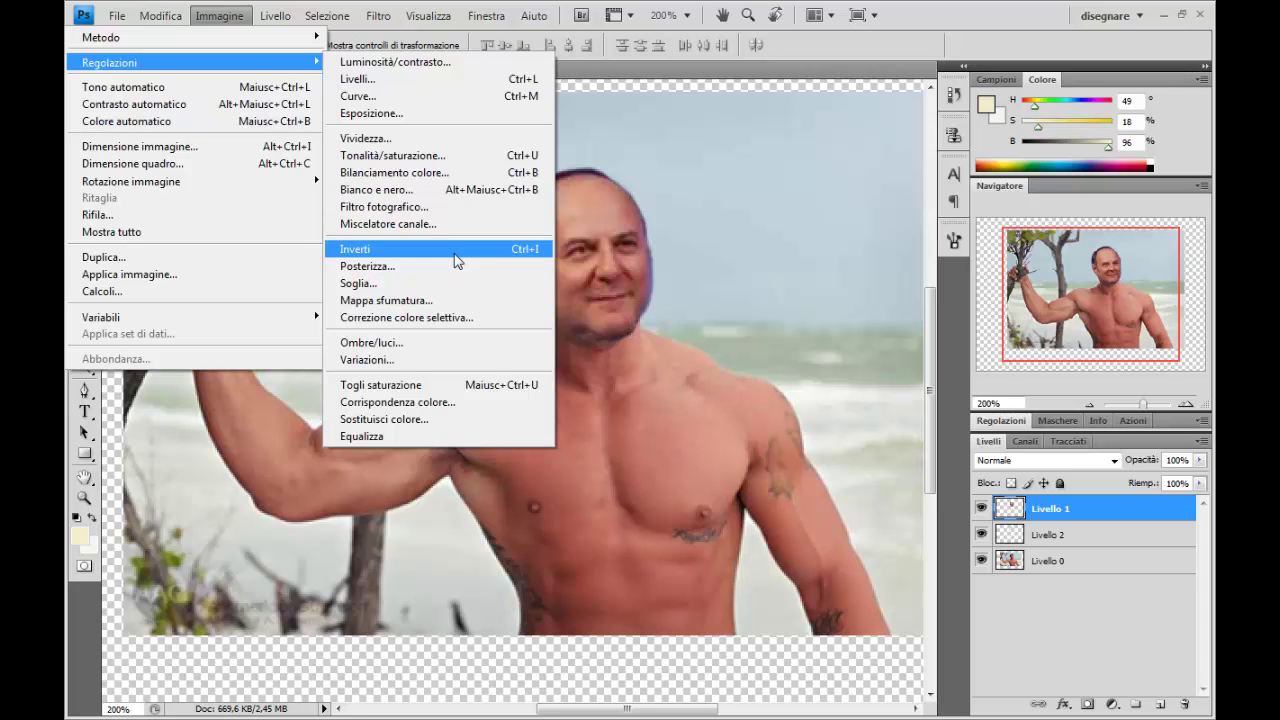
Step: In Sostituisci colore, sample the purple head fringe and pick a skin tone as replacement
{"action": "left_click", "coordinate": [428, 419]}
{"action": "left_click_drag", "start_coordinate": [688, 72], "coordinate": [914, 79]}
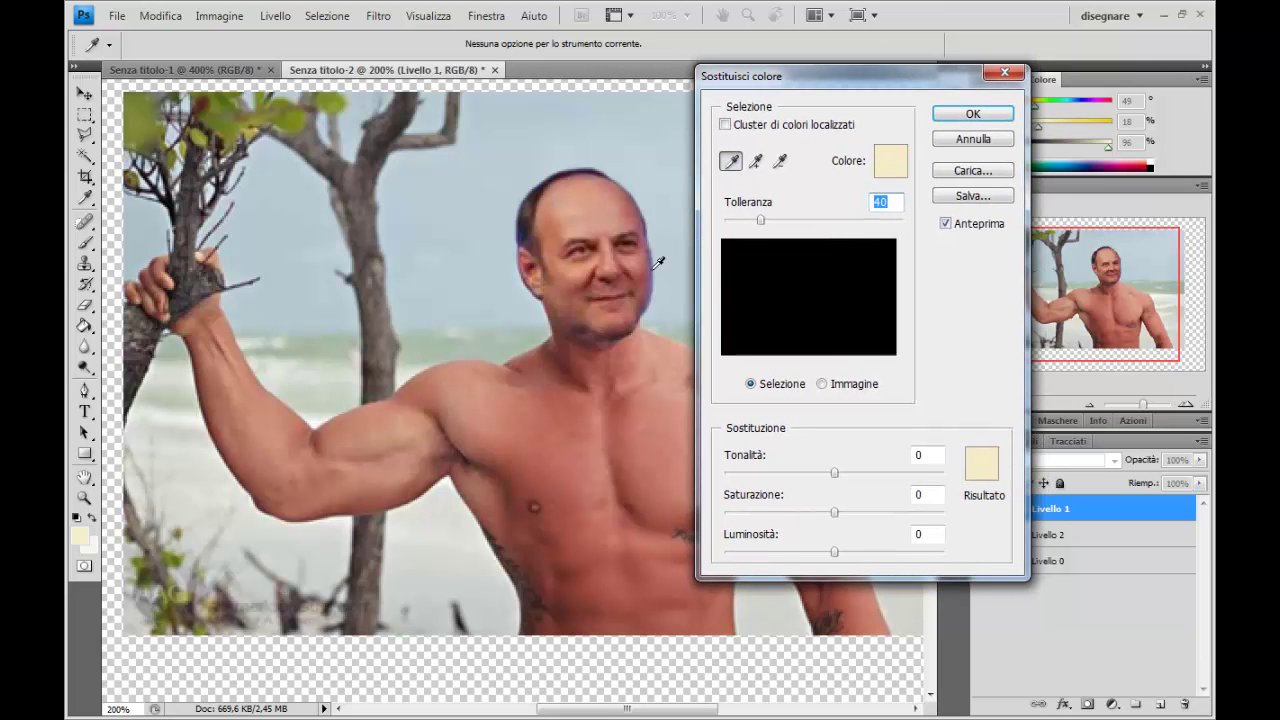
{"action": "left_click", "coordinate": [654, 267]}
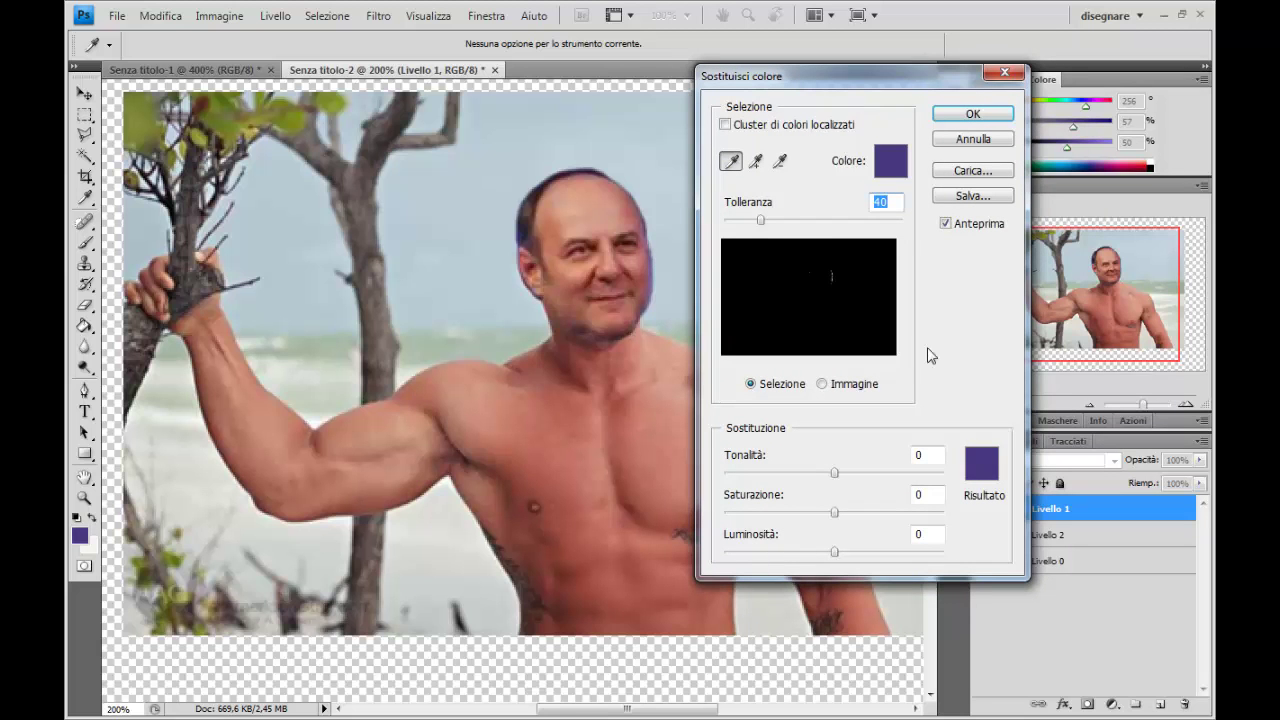
{"action": "left_click", "coordinate": [983, 463]}
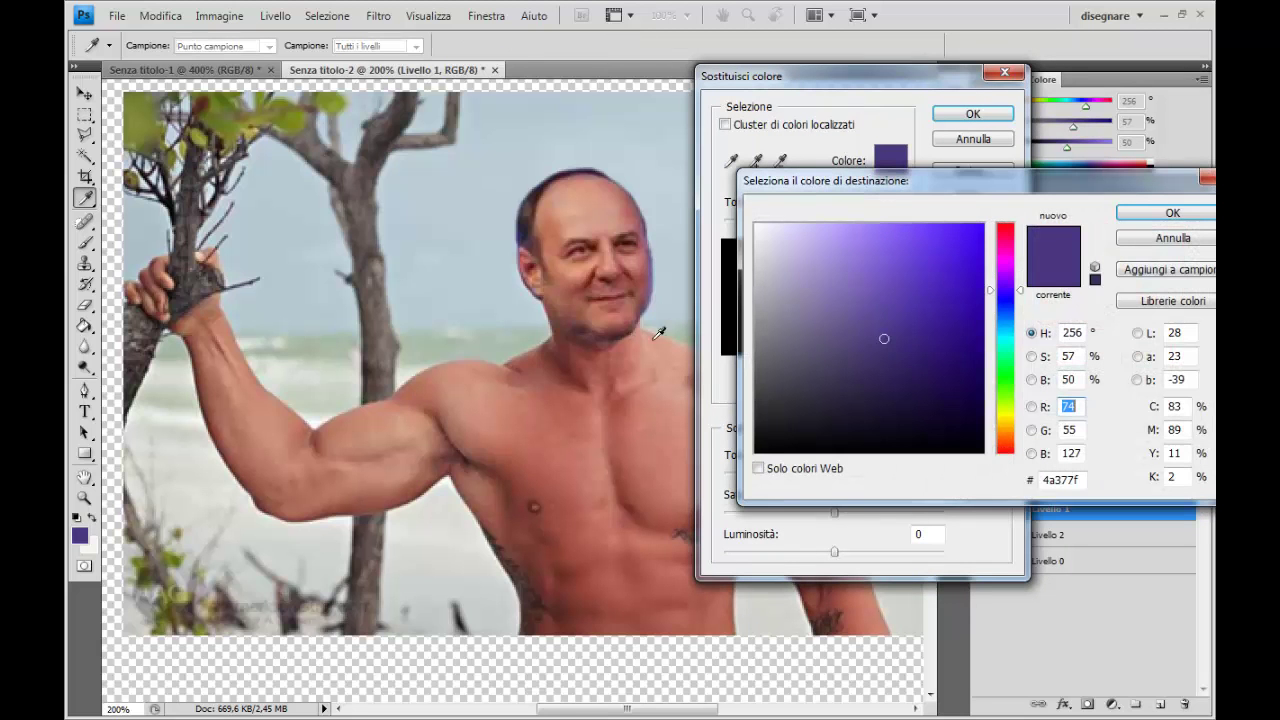
{"action": "left_click", "coordinate": [646, 256]}
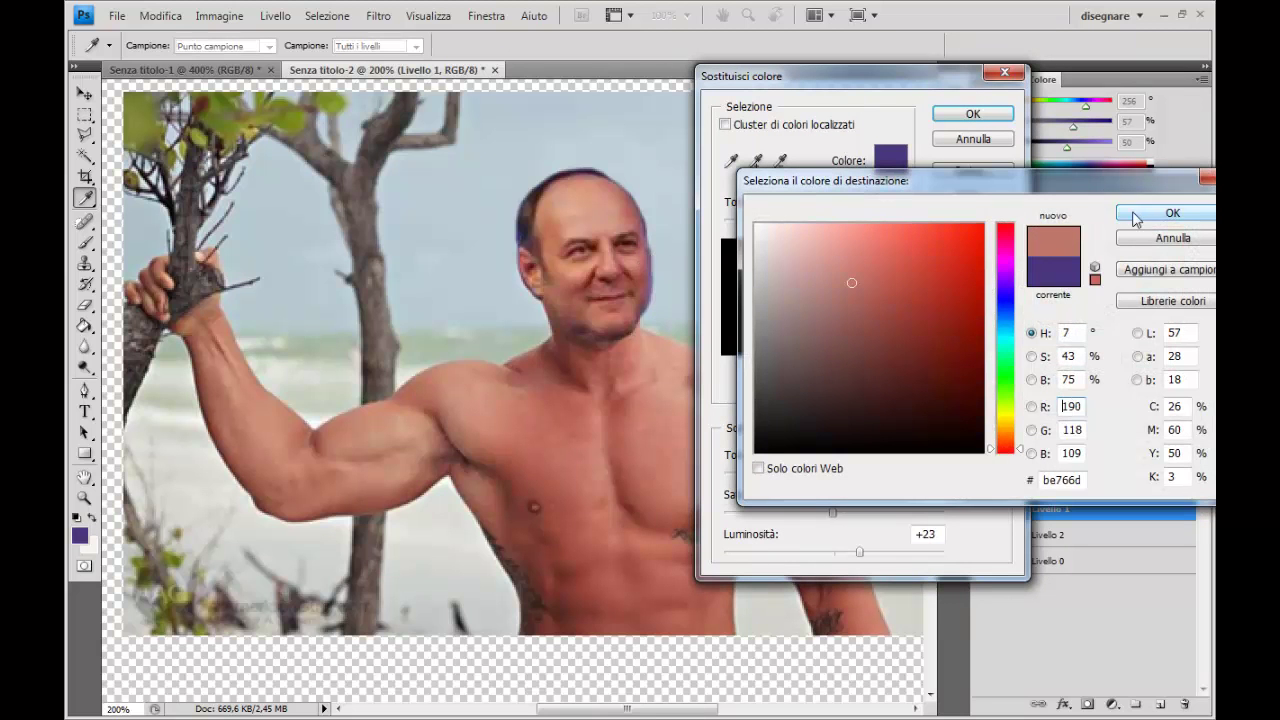
{"action": "left_click", "coordinate": [1172, 213]}
Step: Widen the colour tolerance and add more face tones to the replacement sample
{"action": "left_click_drag", "start_coordinate": [761, 220], "coordinate": [797, 221]}
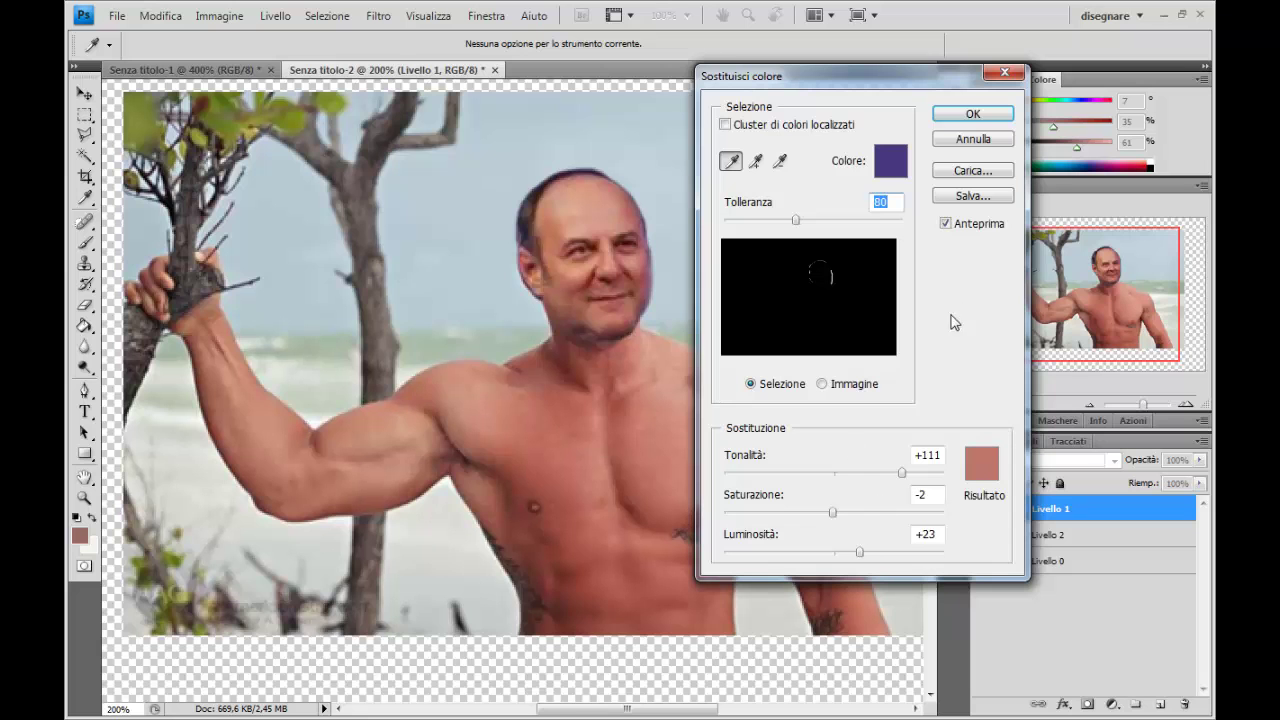
{"action": "left_click", "coordinate": [756, 161]}
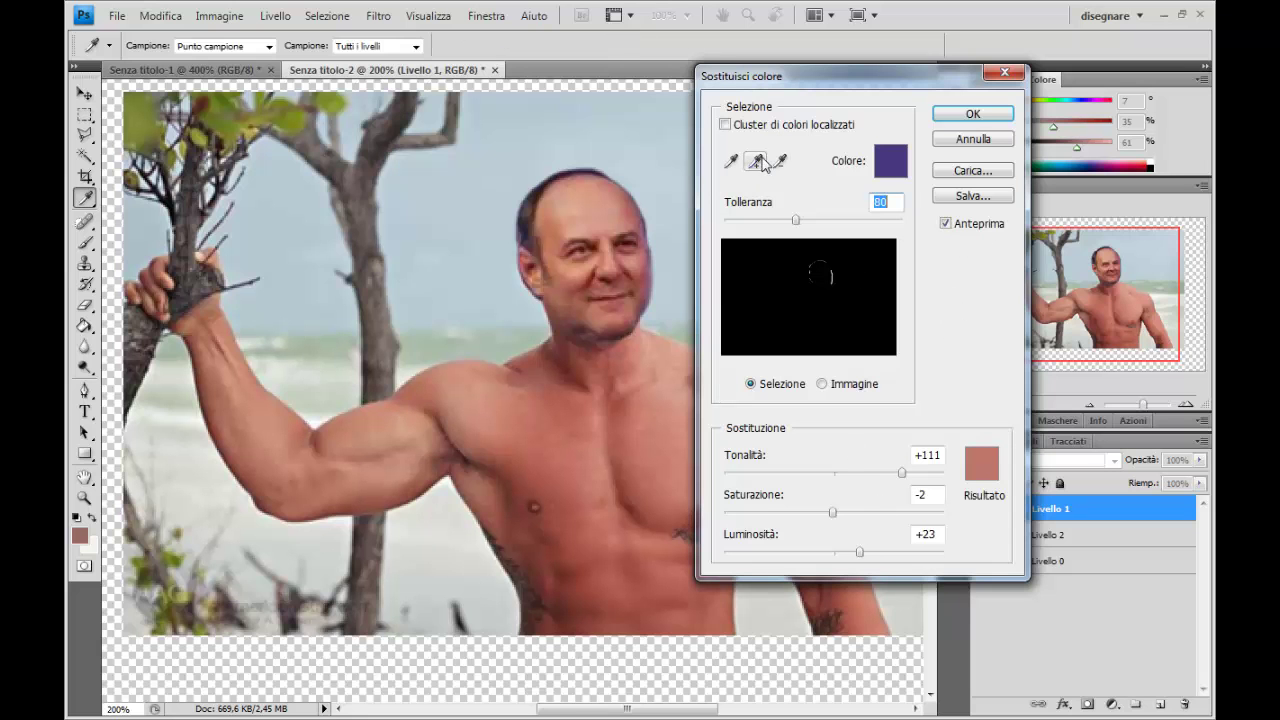
{"action": "left_click", "coordinate": [757, 163]}
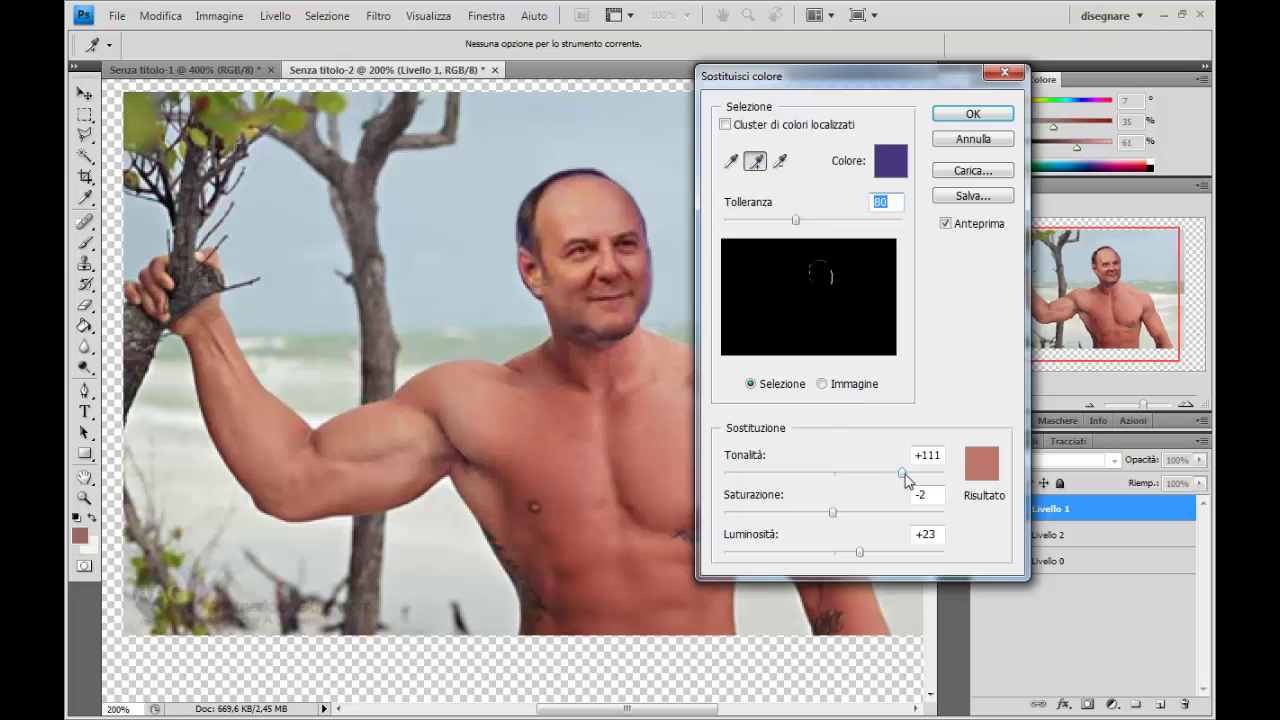
{"action": "left_click_drag", "start_coordinate": [904, 474], "coordinate": [888, 467]}
{"action": "mouse_move", "coordinate": [796, 216]}
{"action": "left_mouse_down"}
{"action": "mouse_move", "coordinate": [822, 219]}
{"action": "mouse_move", "coordinate": [811, 225]}
{"action": "left_mouse_up"}
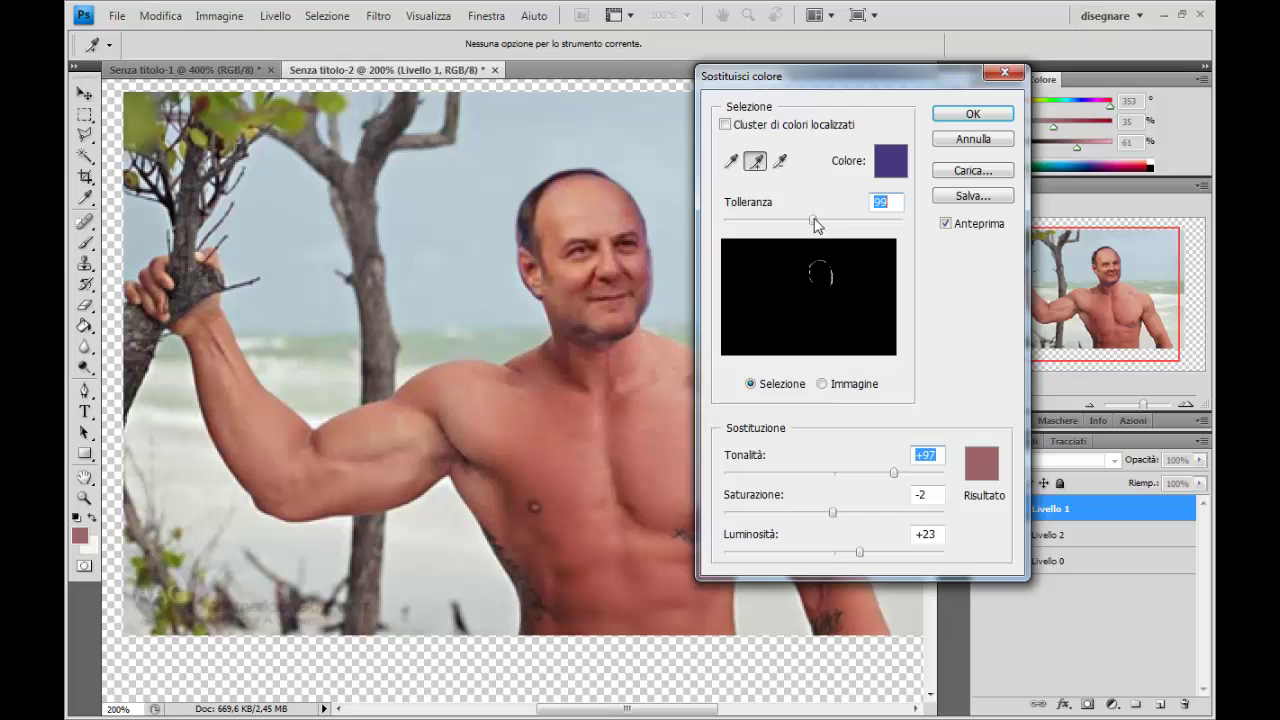
{"action": "left_click", "coordinate": [825, 384]}
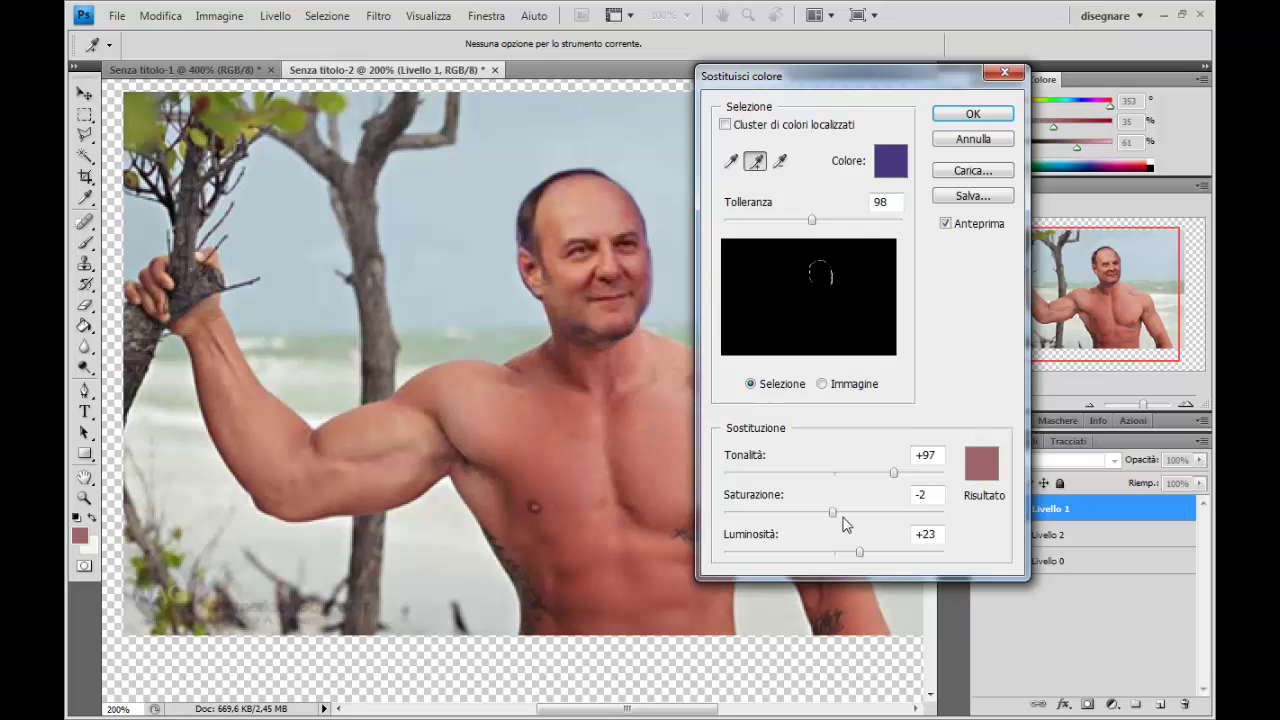
Step: Settle at tolerance 76, hue +86, saturation +17, lightness +23 and apply the replacement
{"action": "mouse_move", "coordinate": [833, 512]}
{"action": "left_mouse_down"}
{"action": "mouse_move", "coordinate": [856, 512]}
{"action": "mouse_move", "coordinate": [853, 525]}
{"action": "left_mouse_up"}
{"action": "left_click_drag", "start_coordinate": [812, 219], "coordinate": [792, 219]}
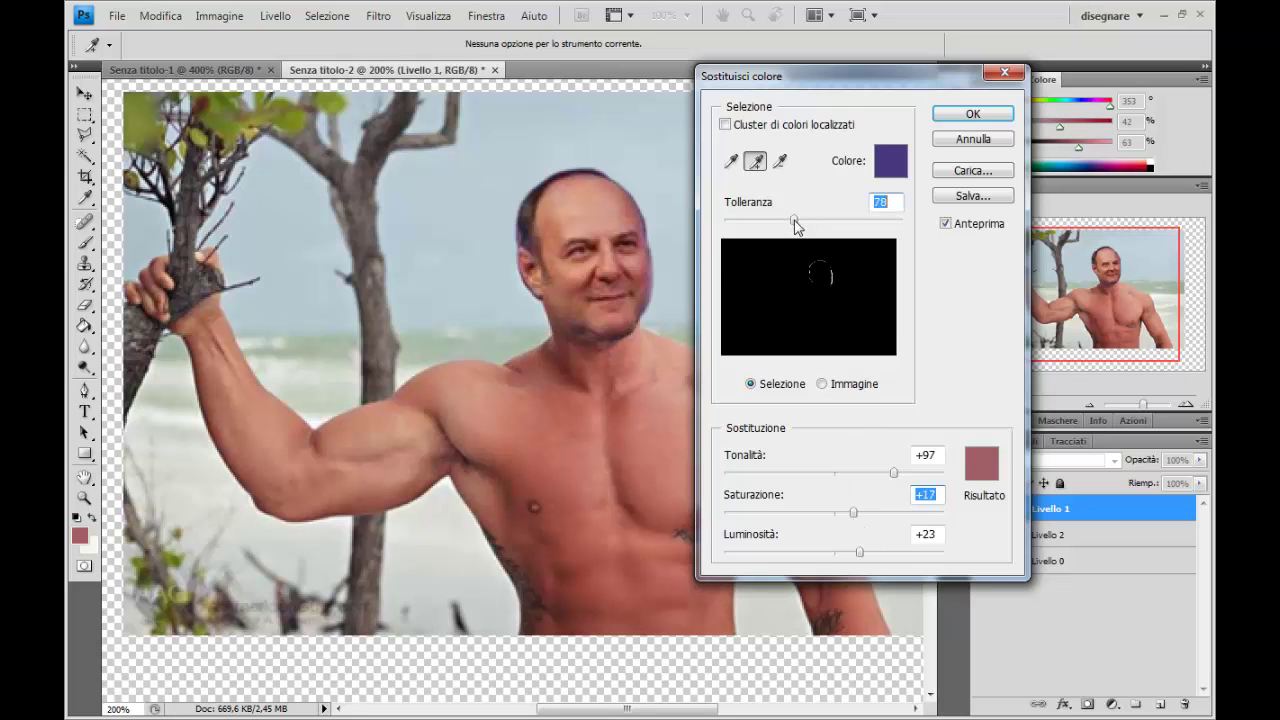
{"action": "left_click", "coordinate": [779, 162]}
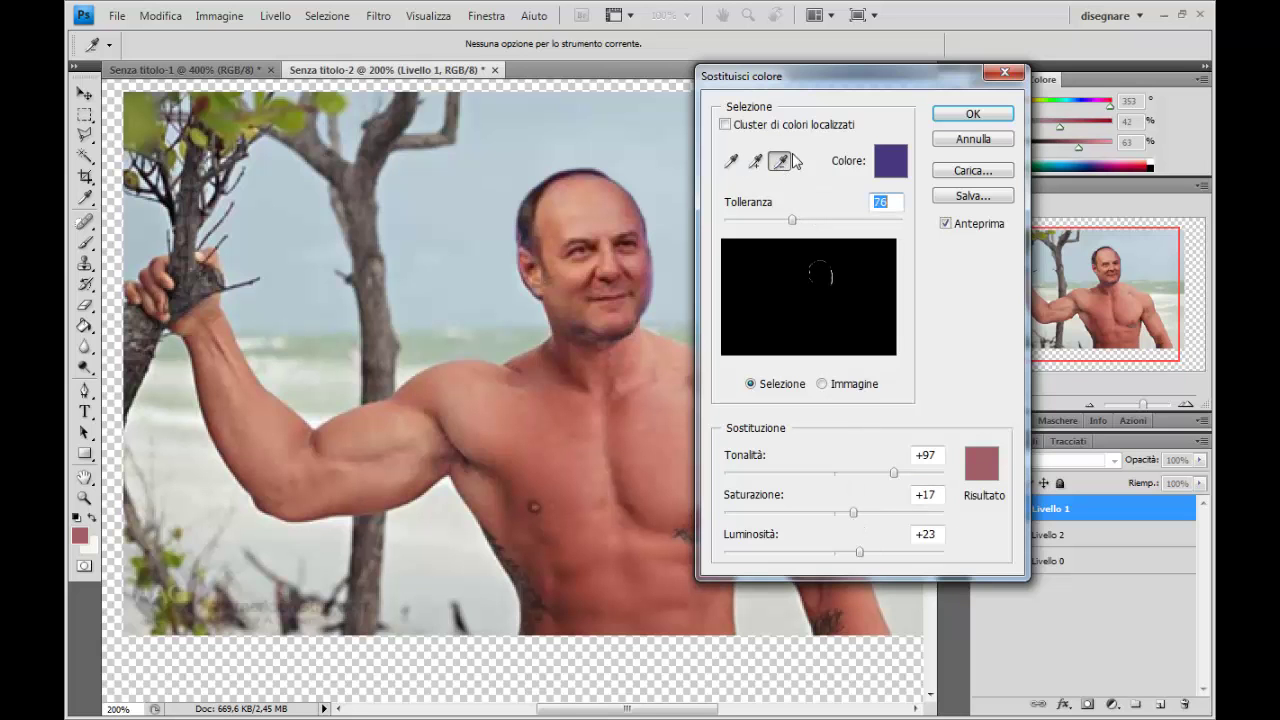
{"action": "left_click", "coordinate": [757, 163]}
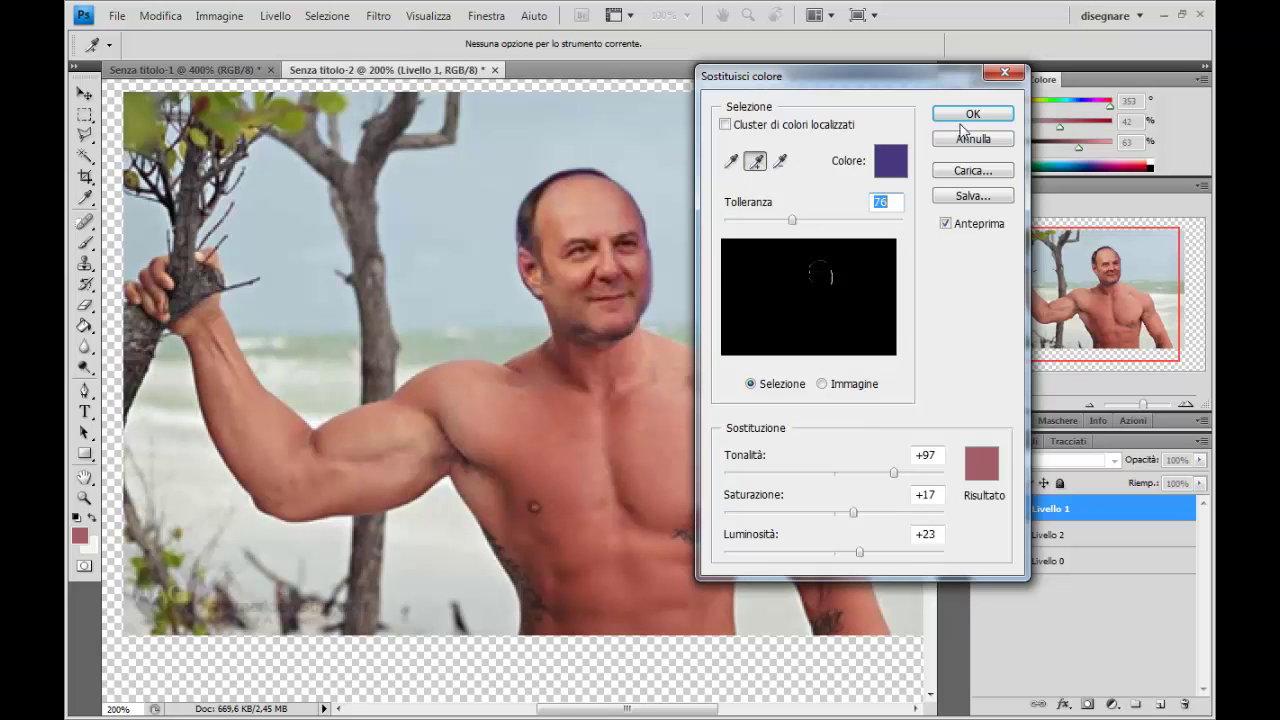
{"action": "left_click", "coordinate": [804, 125]}
{"action": "left_click_drag", "start_coordinate": [893, 474], "coordinate": [889, 482]}
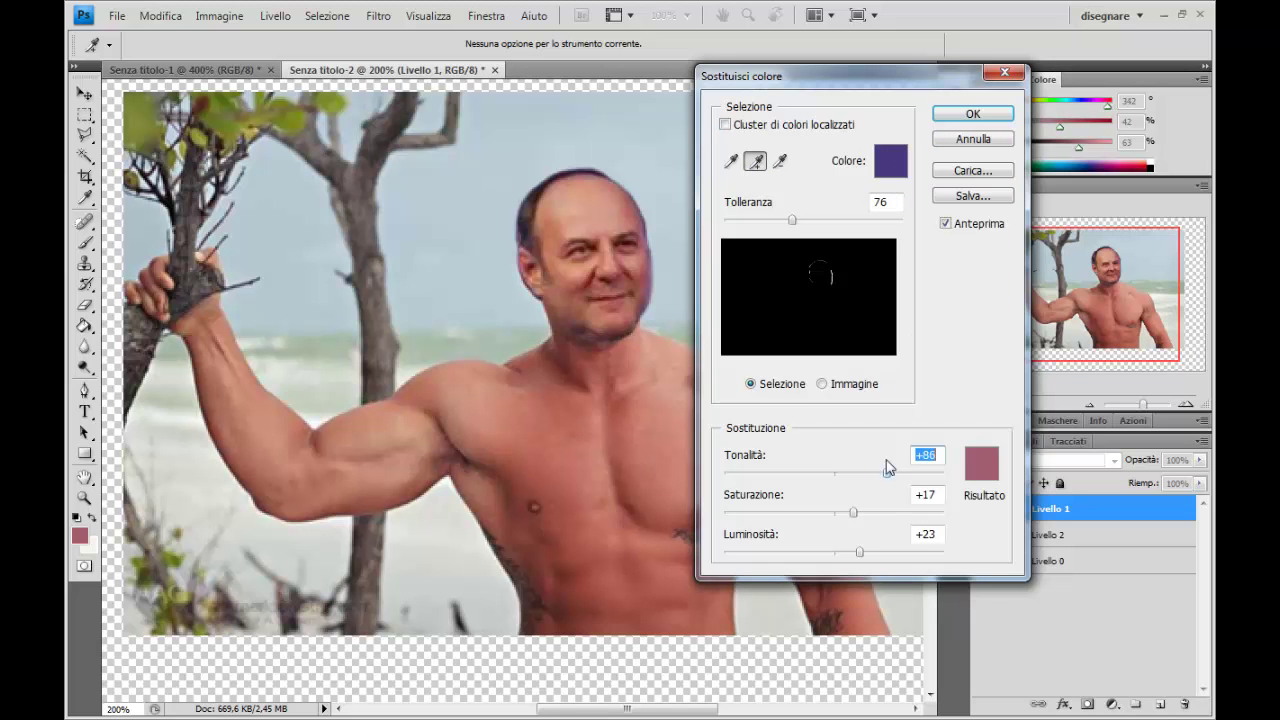
{"action": "left_click", "coordinate": [988, 115]}
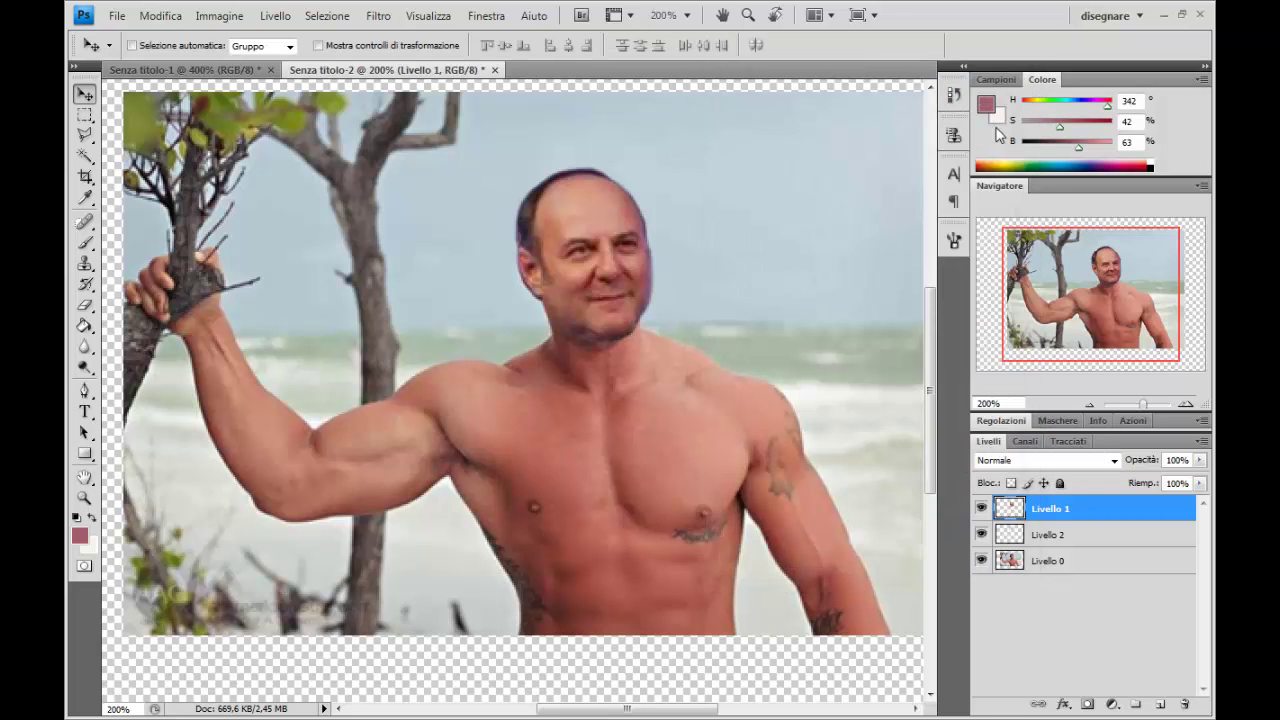
Step: Zoom to 400% framing the head and make Livello 0 the active layer
{"action": "key", "text": "ctrl+plus"}
{"action": "key", "text": "ctrl+plus"}
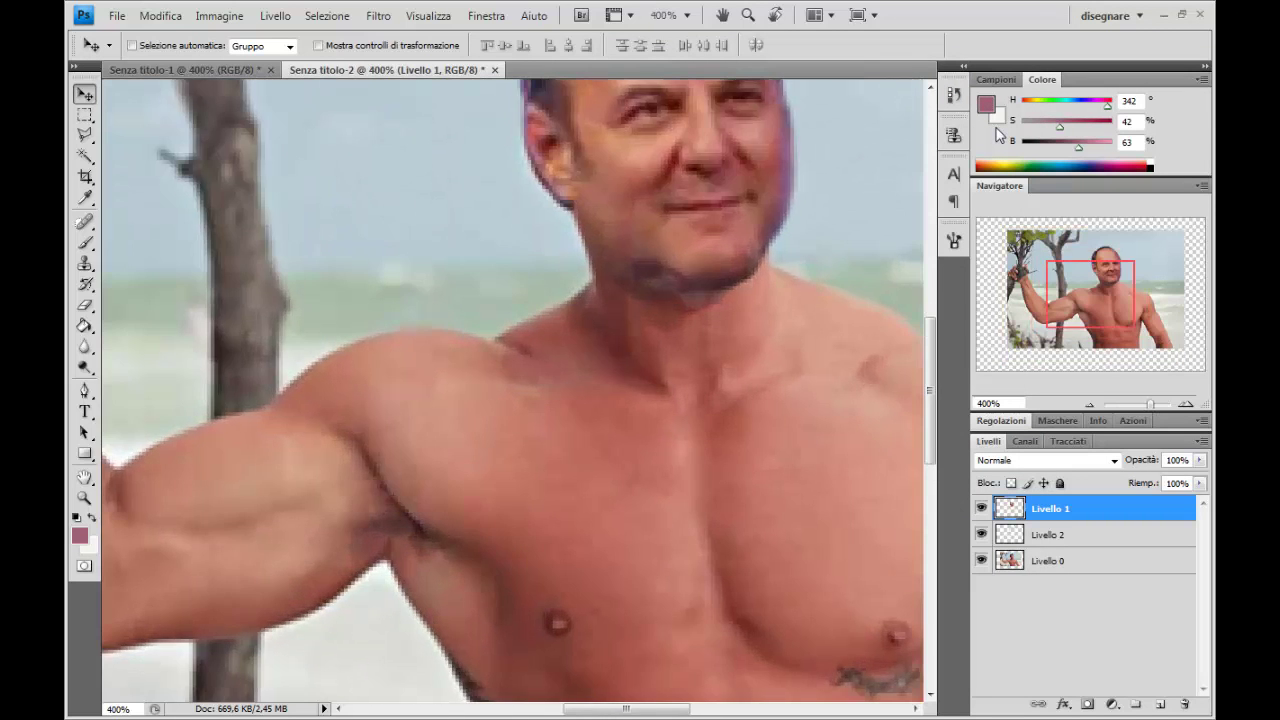
{"action": "mouse_move", "coordinate": [1096, 302]}
{"action": "left_mouse_down"}
{"action": "mouse_move", "coordinate": [1106, 284]}
{"action": "mouse_move", "coordinate": [1106, 297]}
{"action": "left_mouse_up"}
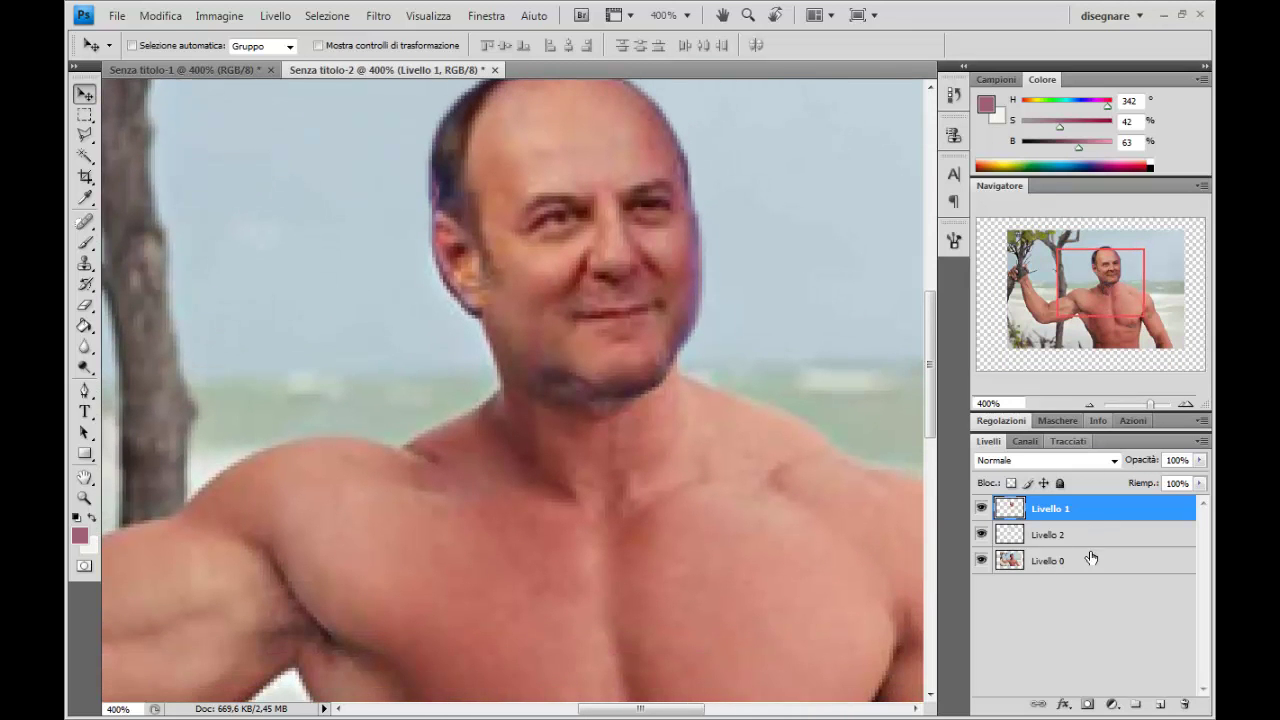
{"action": "left_click", "coordinate": [1095, 563]}
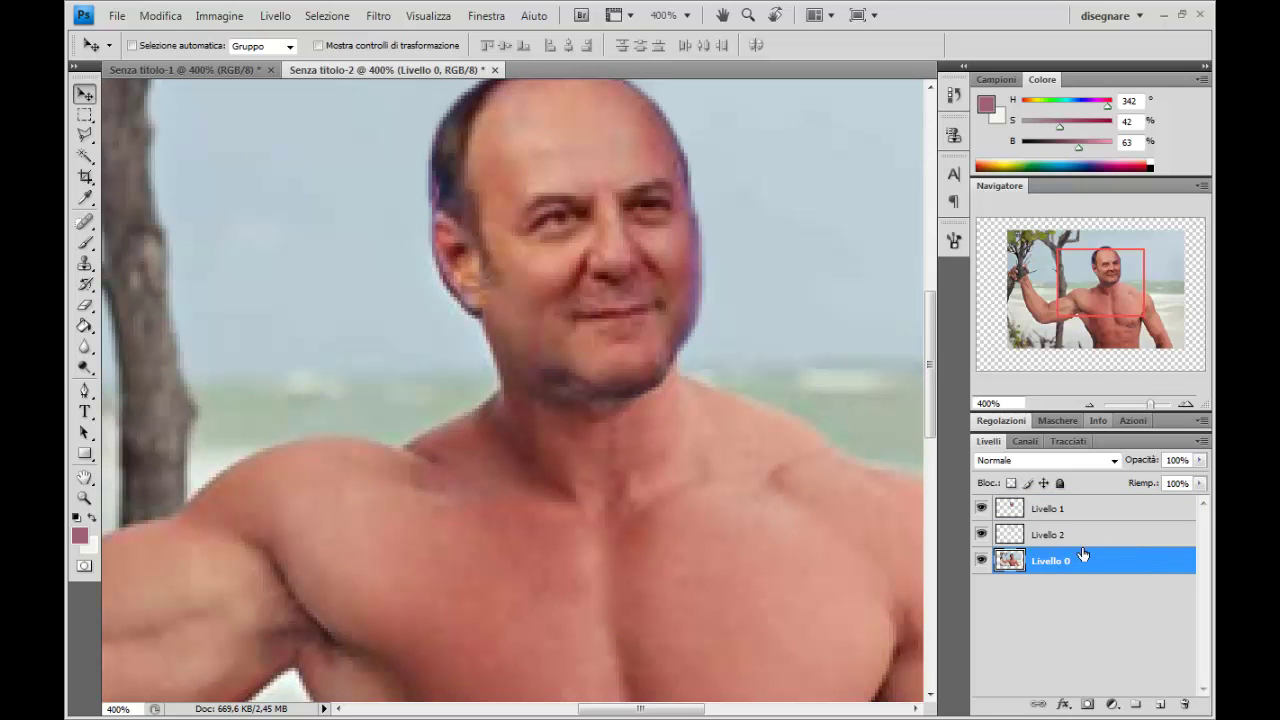
{"action": "left_click_drag", "start_coordinate": [1092, 291], "coordinate": [1090, 283]}
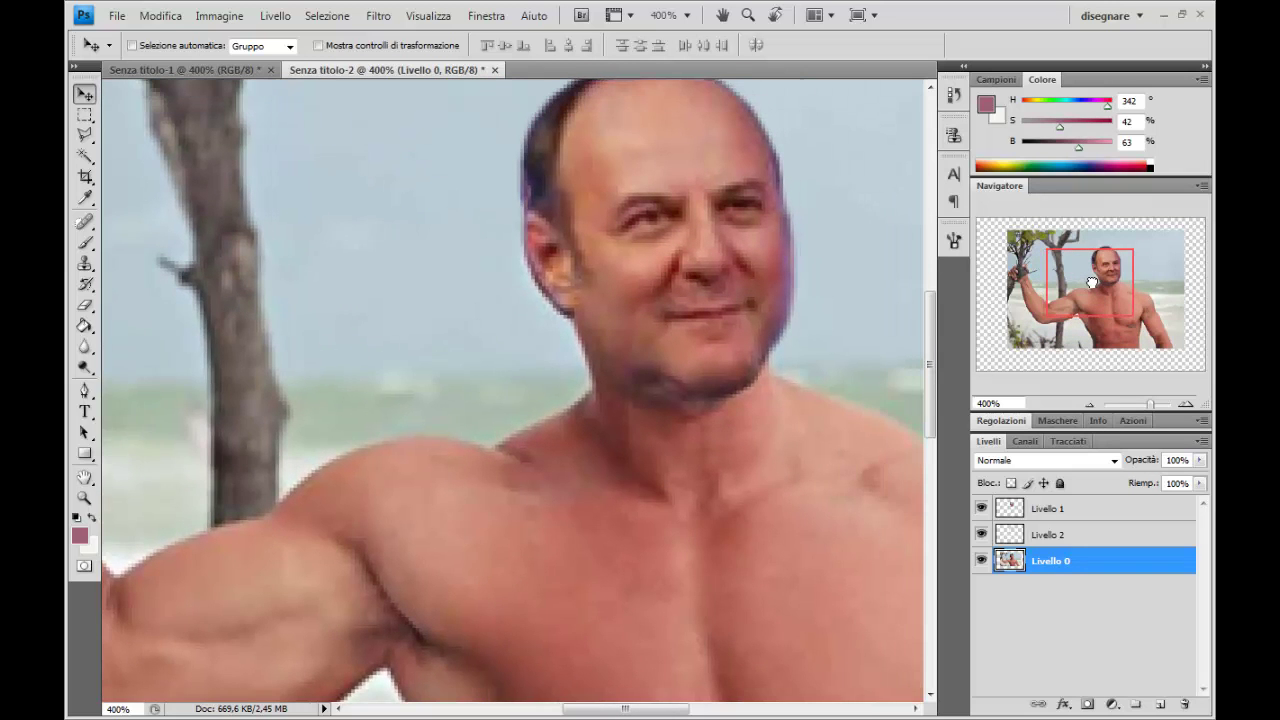
{"action": "mouse_move", "coordinate": [1090, 283]}
{"action": "left_mouse_down"}
{"action": "mouse_move", "coordinate": [1096, 300]}
{"action": "mouse_move", "coordinate": [1106, 279]}
{"action": "mouse_move", "coordinate": [1105, 294]}
{"action": "left_mouse_up"}
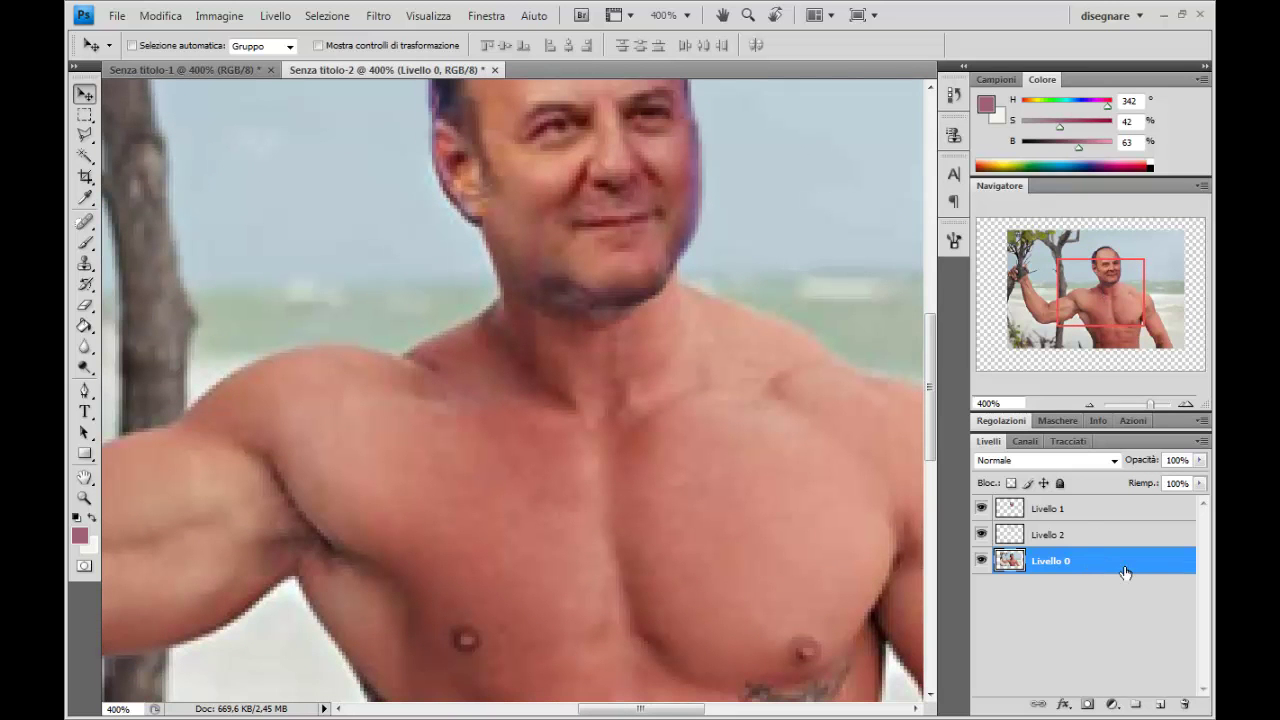
Step: Duplicate Livello 0 and open the filter gallery, trying Grana pellicola at 400% preview
{"action": "key", "text": "ctrl+j"}
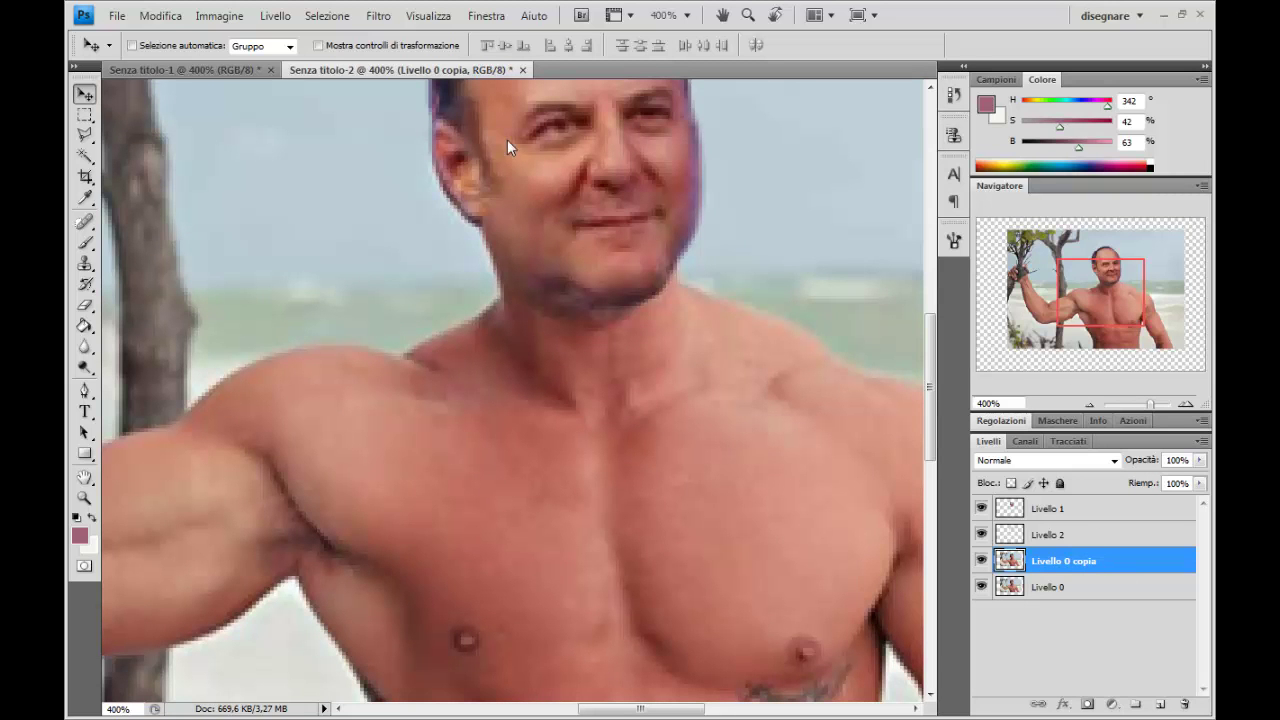
{"action": "left_click", "coordinate": [378, 15]}
{"action": "mouse_move", "coordinate": [225, 147]}
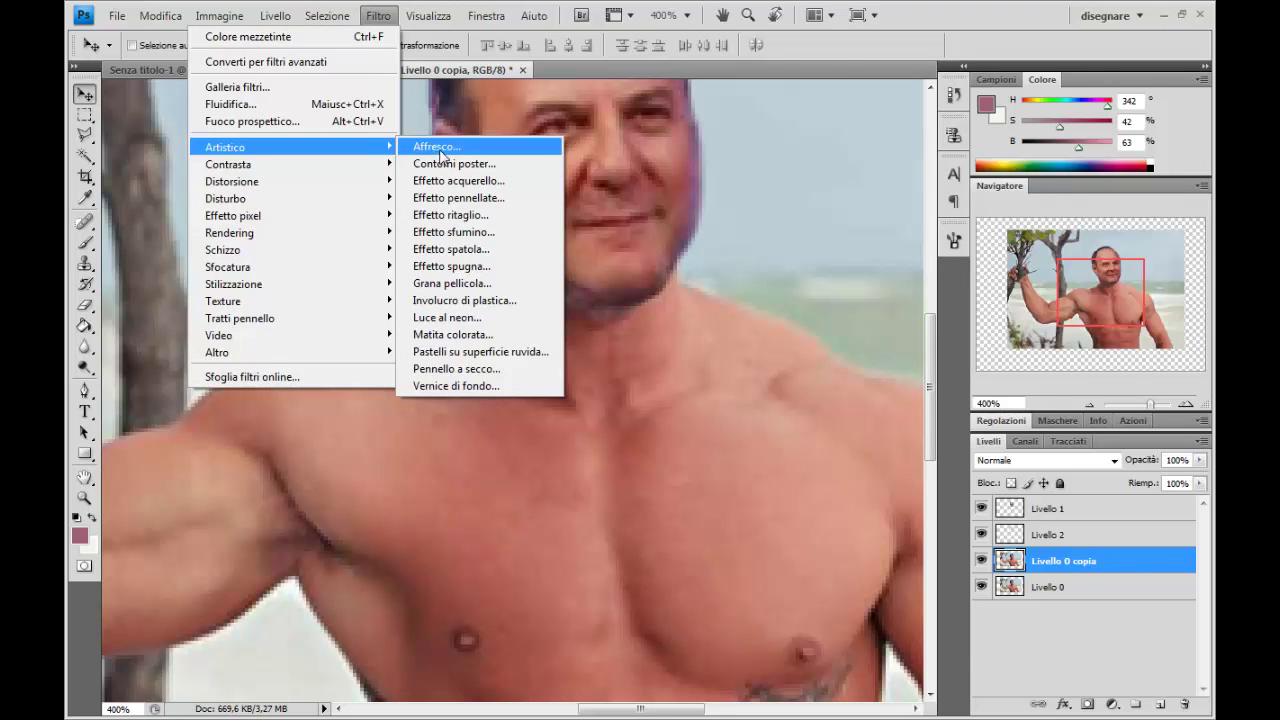
{"action": "left_click", "coordinate": [444, 147]}
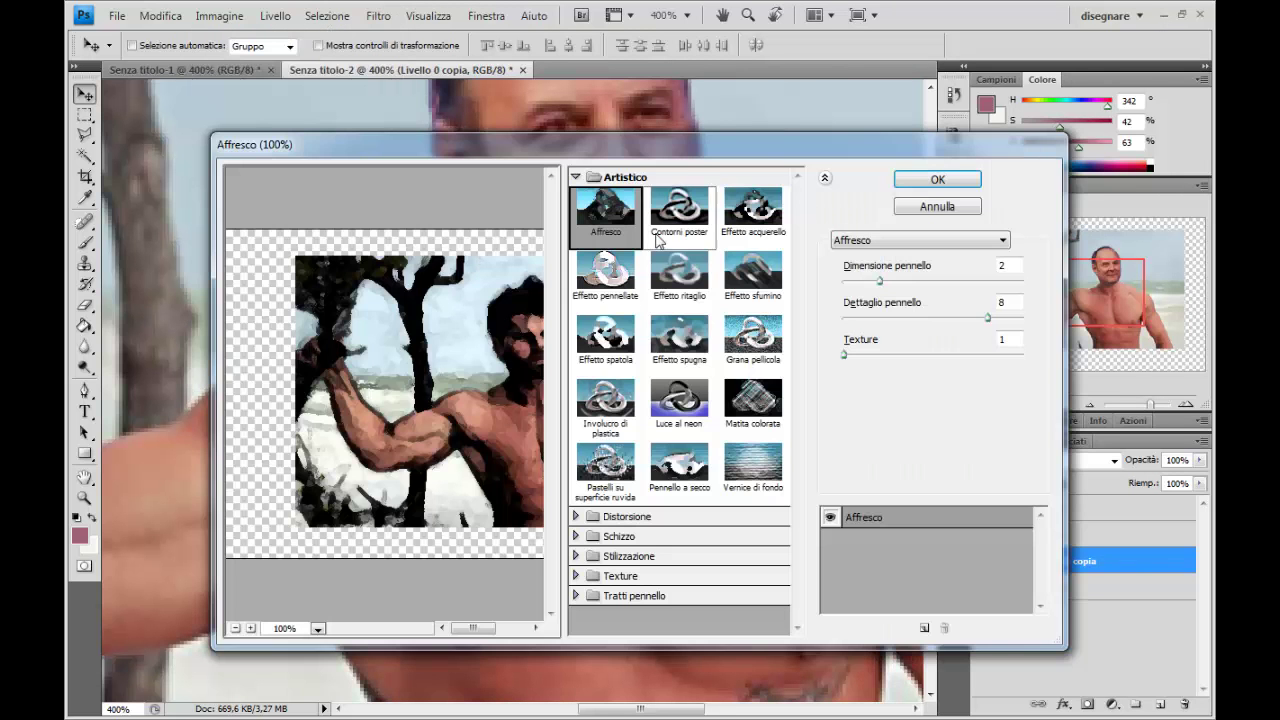
{"action": "left_click_drag", "start_coordinate": [473, 628], "coordinate": [491, 628]}
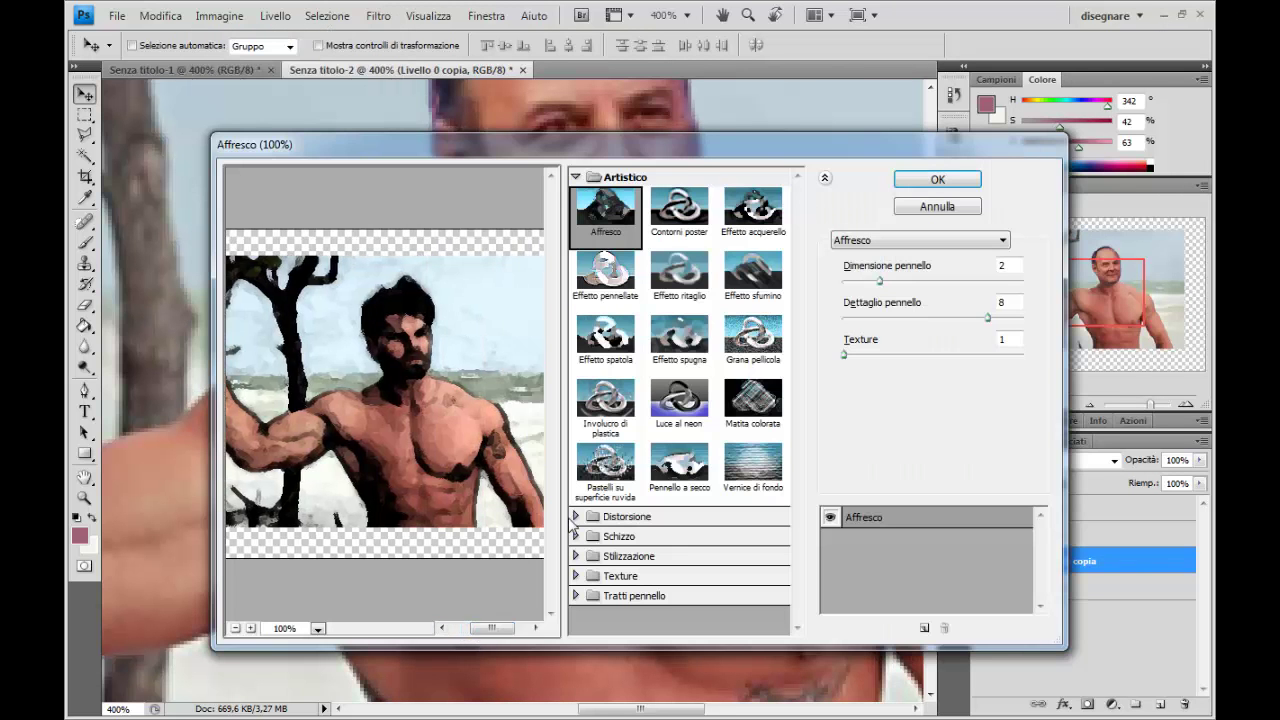
{"action": "left_click", "coordinate": [250, 628]}
{"action": "left_click", "coordinate": [753, 340]}
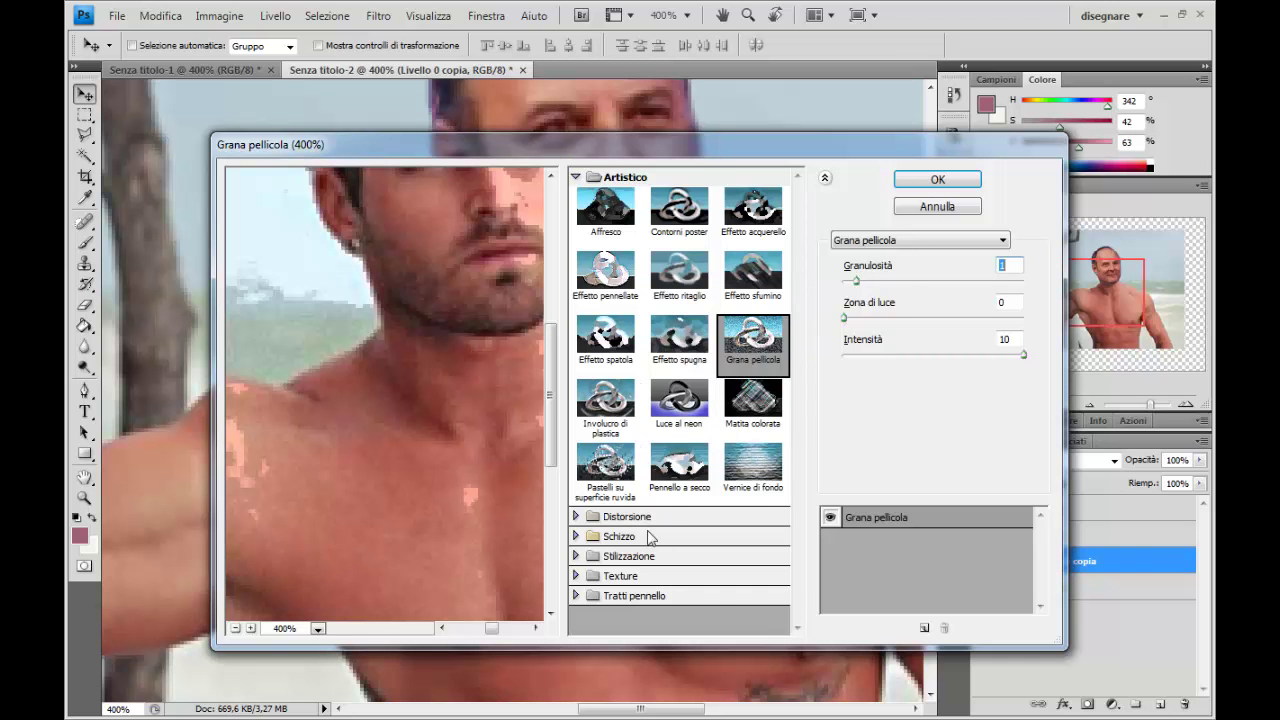
Step: Tune the grain intensity and lower the grain contrast to 25
{"action": "mouse_move", "coordinate": [924, 320]}
{"action": "left_mouse_down"}
{"action": "mouse_move", "coordinate": [897, 320]}
{"action": "mouse_move", "coordinate": [916, 322]}
{"action": "left_mouse_up"}
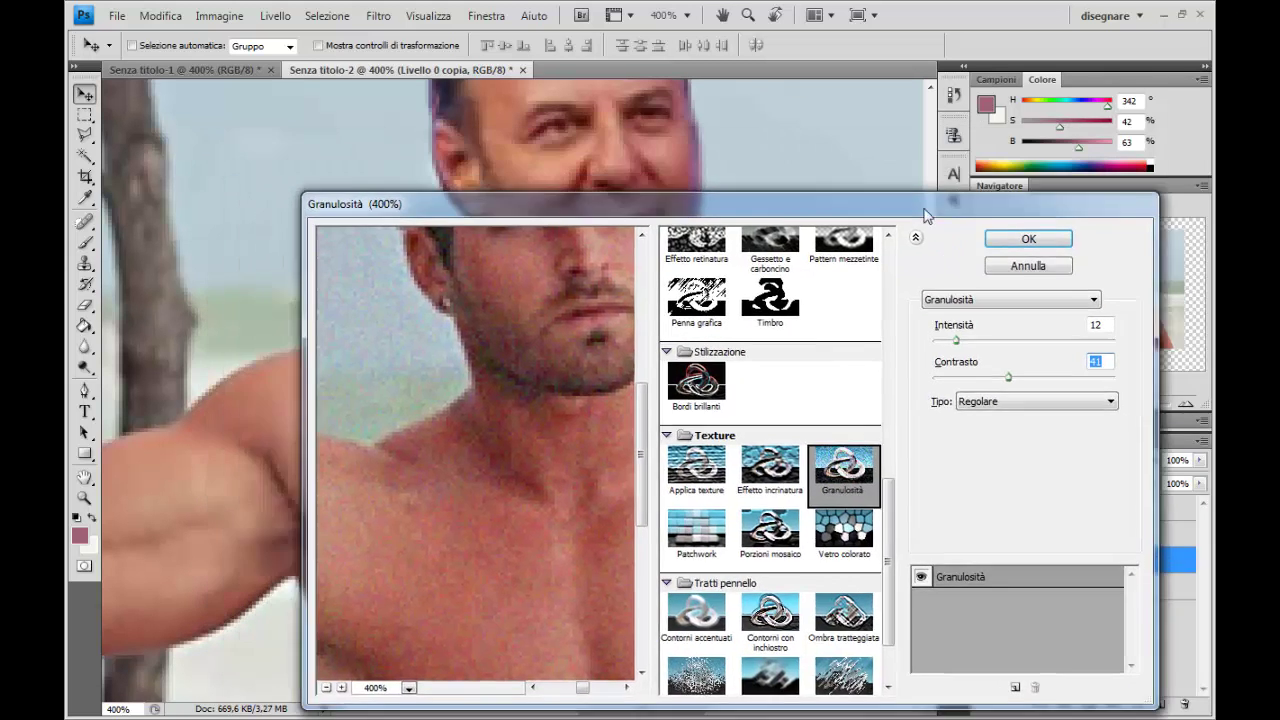
{"action": "left_click_drag", "start_coordinate": [825, 150], "coordinate": [818, 215]}
{"action": "left_click", "coordinate": [1053, 339]}
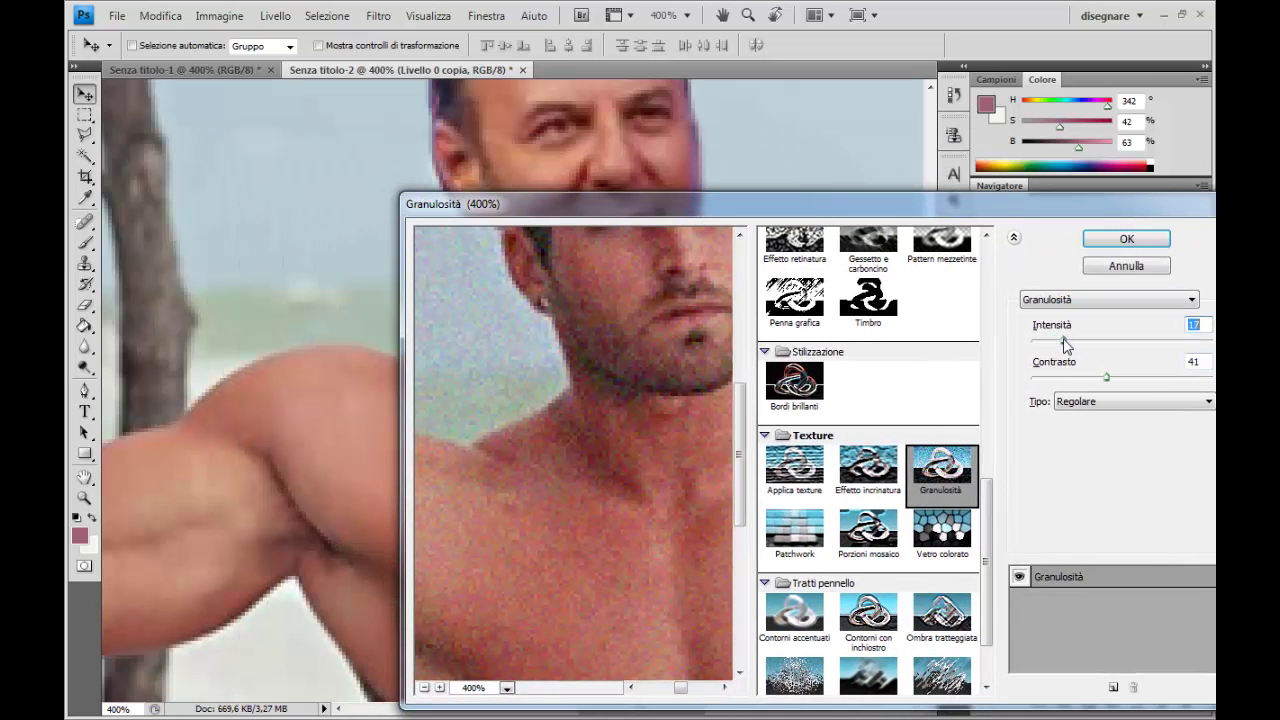
{"action": "left_click_drag", "start_coordinate": [1106, 377], "coordinate": [1100, 378]}
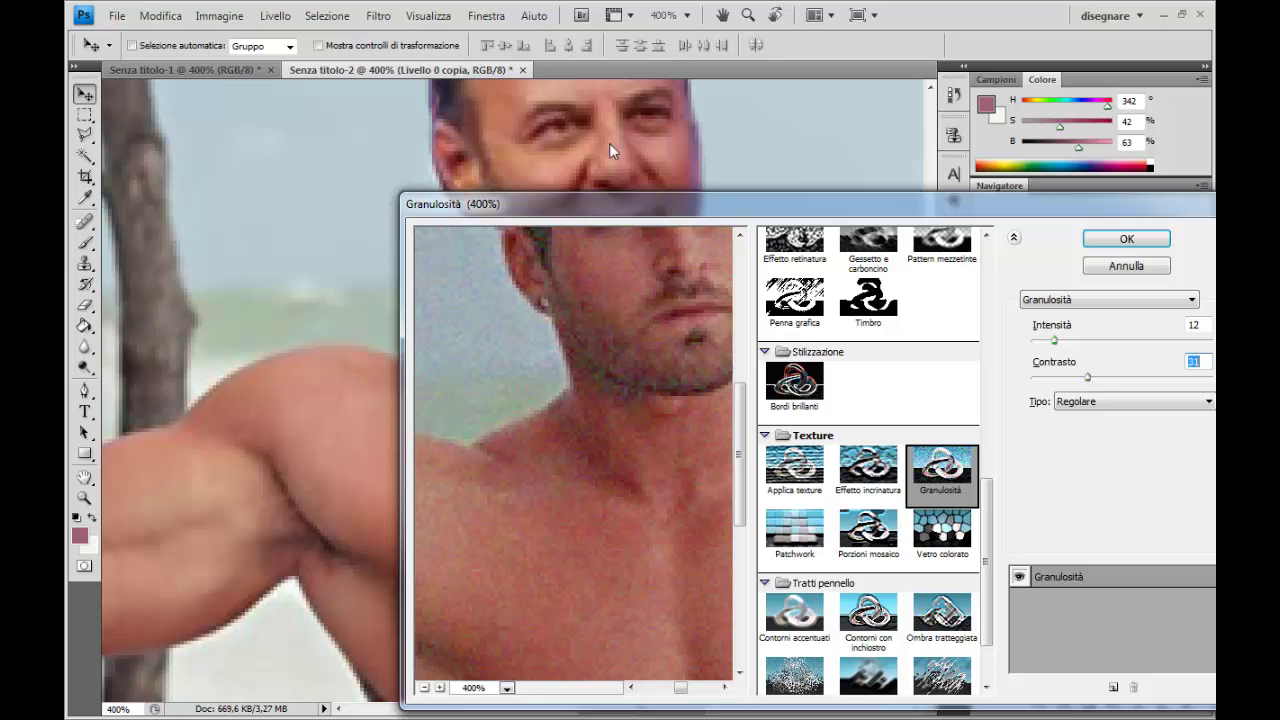
{"action": "left_click_drag", "start_coordinate": [1088, 378], "coordinate": [1093, 380]}
{"action": "left_click_drag", "start_coordinate": [989, 515], "coordinate": [991, 285]}
{"action": "left_click", "coordinate": [957, 403]}
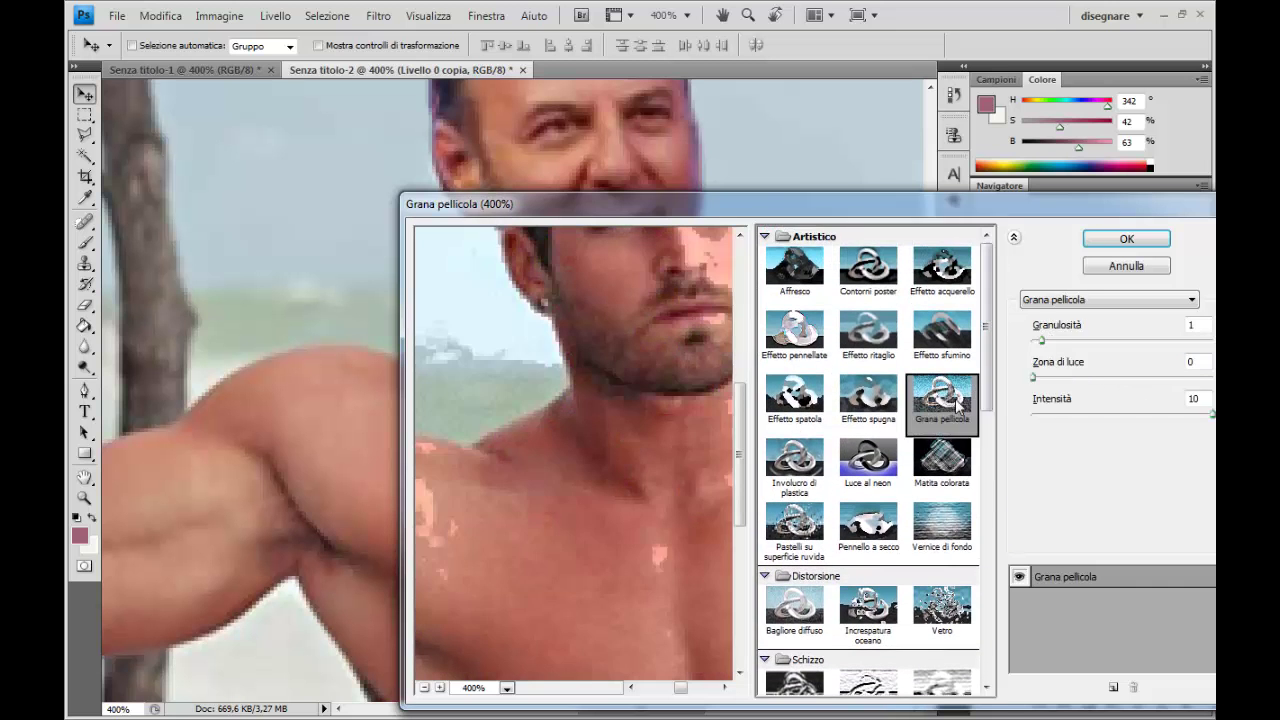
Step: Try Spruzzo at radius 1, then apply the Granulosità grain texture to Livello 0 copia
{"action": "left_click", "coordinate": [1131, 302]}
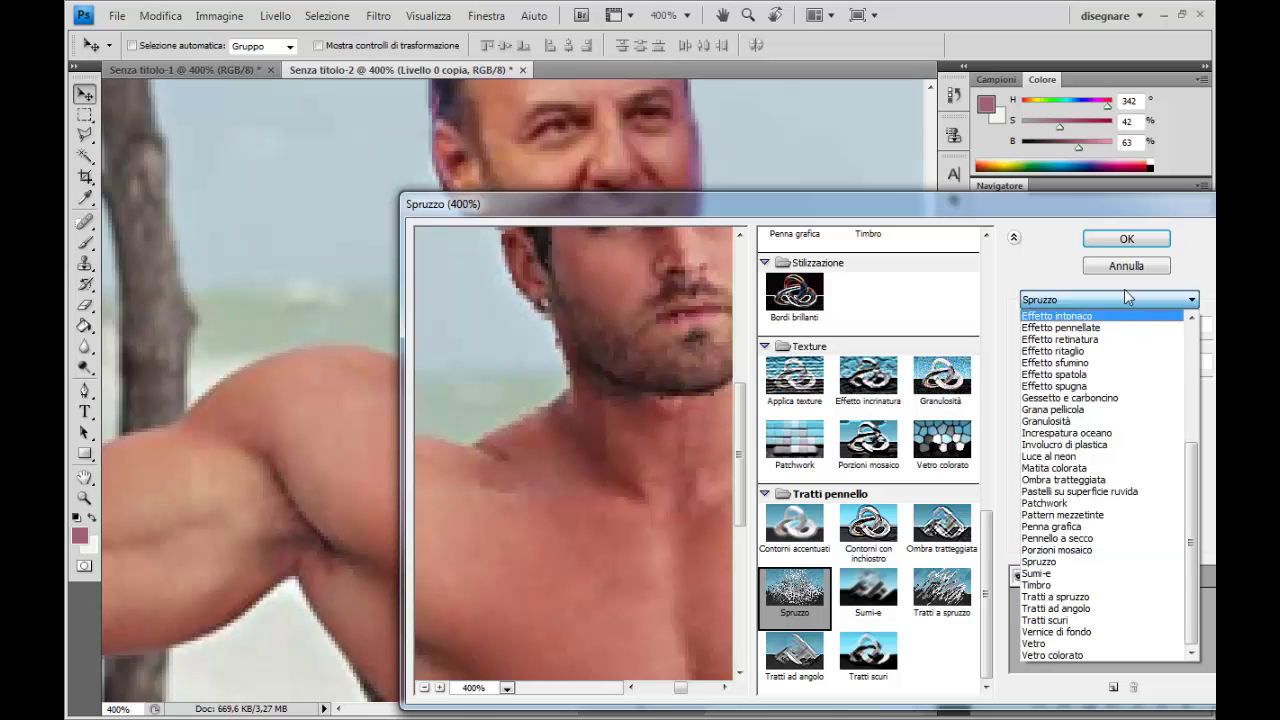
{"action": "left_click", "coordinate": [1058, 270]}
{"action": "left_click_drag", "start_coordinate": [1055, 345], "coordinate": [1040, 345]}
{"action": "mouse_move", "coordinate": [650, 538]}
{"action": "left_mouse_down"}
{"action": "mouse_move", "coordinate": [574, 423]}
{"action": "mouse_move", "coordinate": [635, 321]}
{"action": "left_mouse_up"}
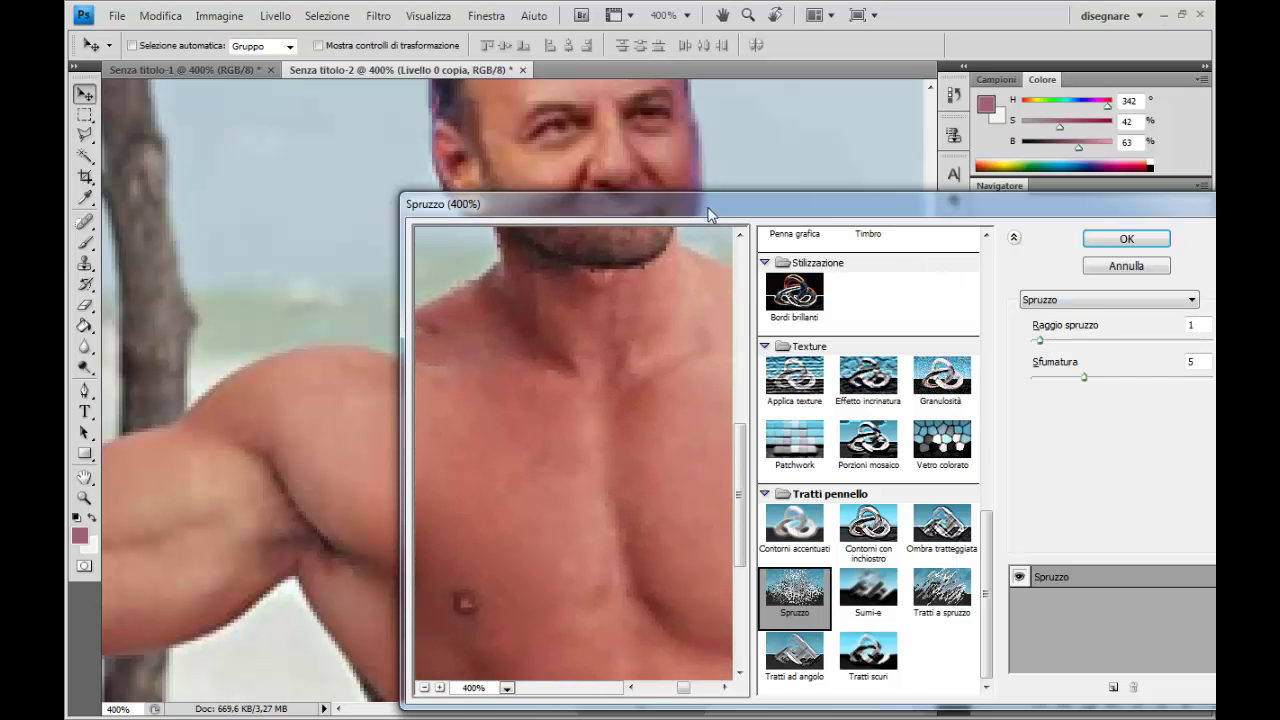
{"action": "left_click_drag", "start_coordinate": [708, 215], "coordinate": [919, 267]}
{"action": "left_click_drag", "start_coordinate": [770, 295], "coordinate": [795, 560]}
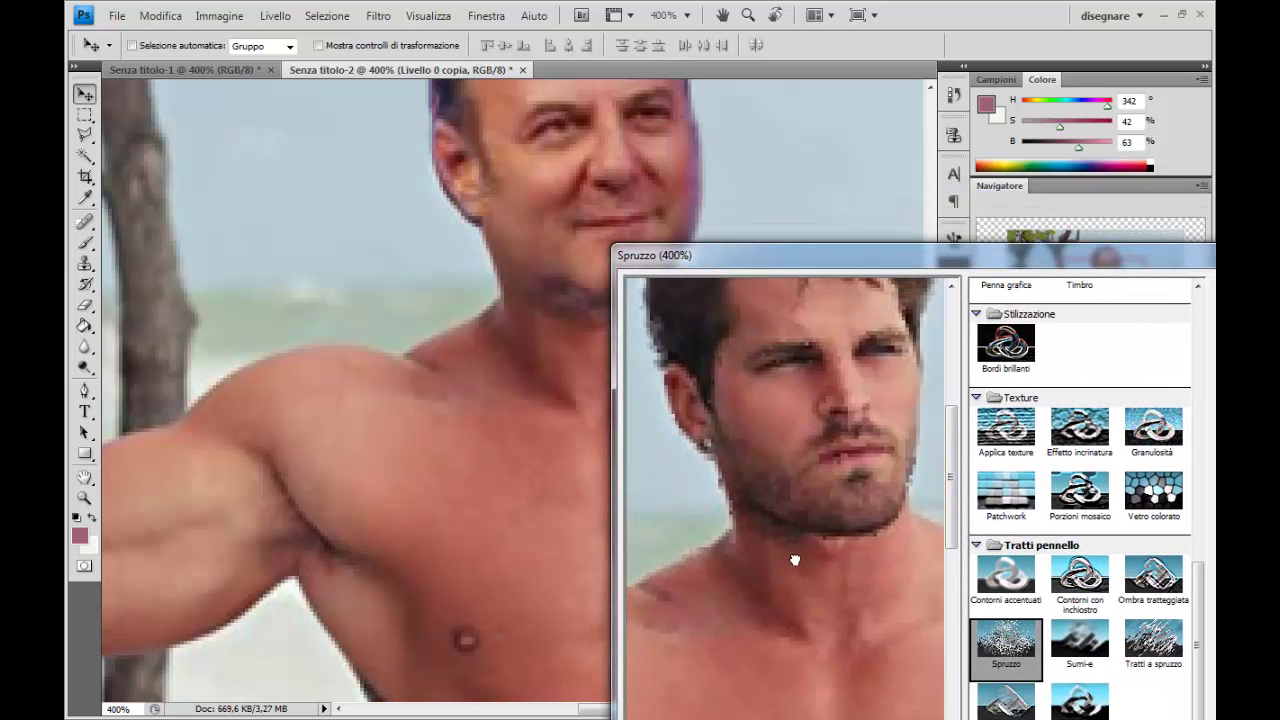
{"action": "left_click_drag", "start_coordinate": [890, 267], "coordinate": [890, 160]}
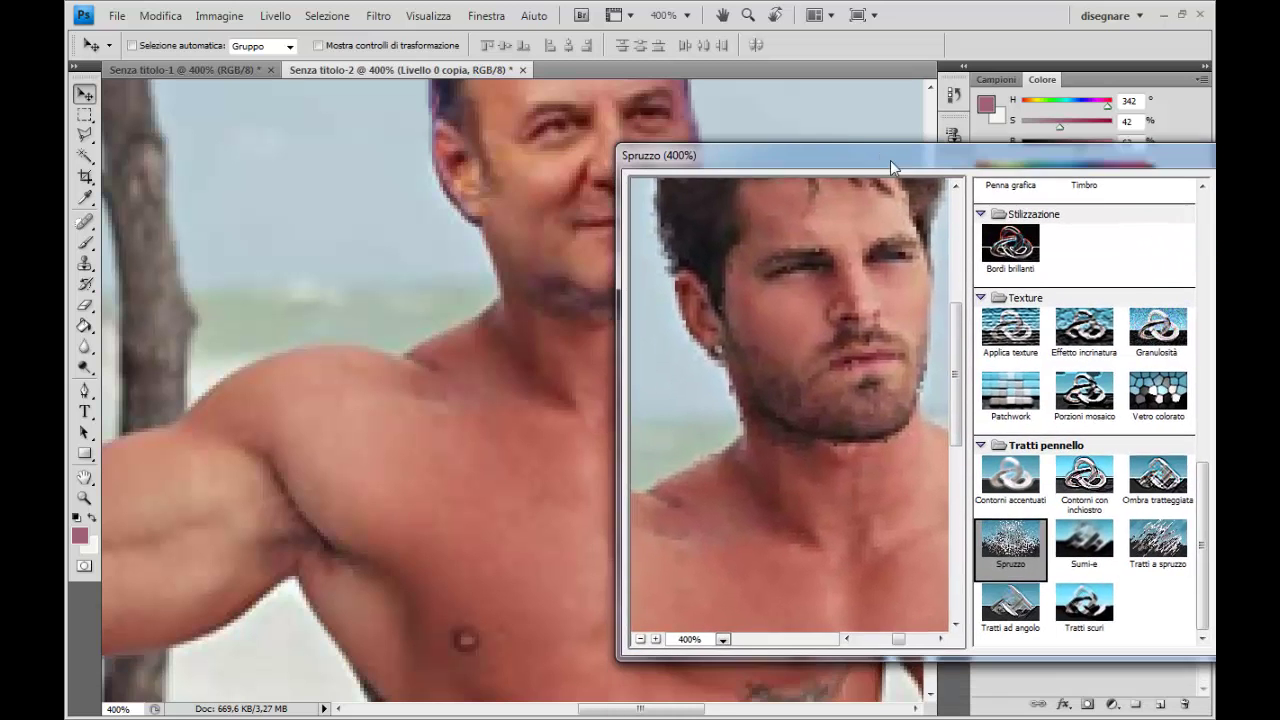
{"action": "left_click", "coordinate": [1150, 322]}
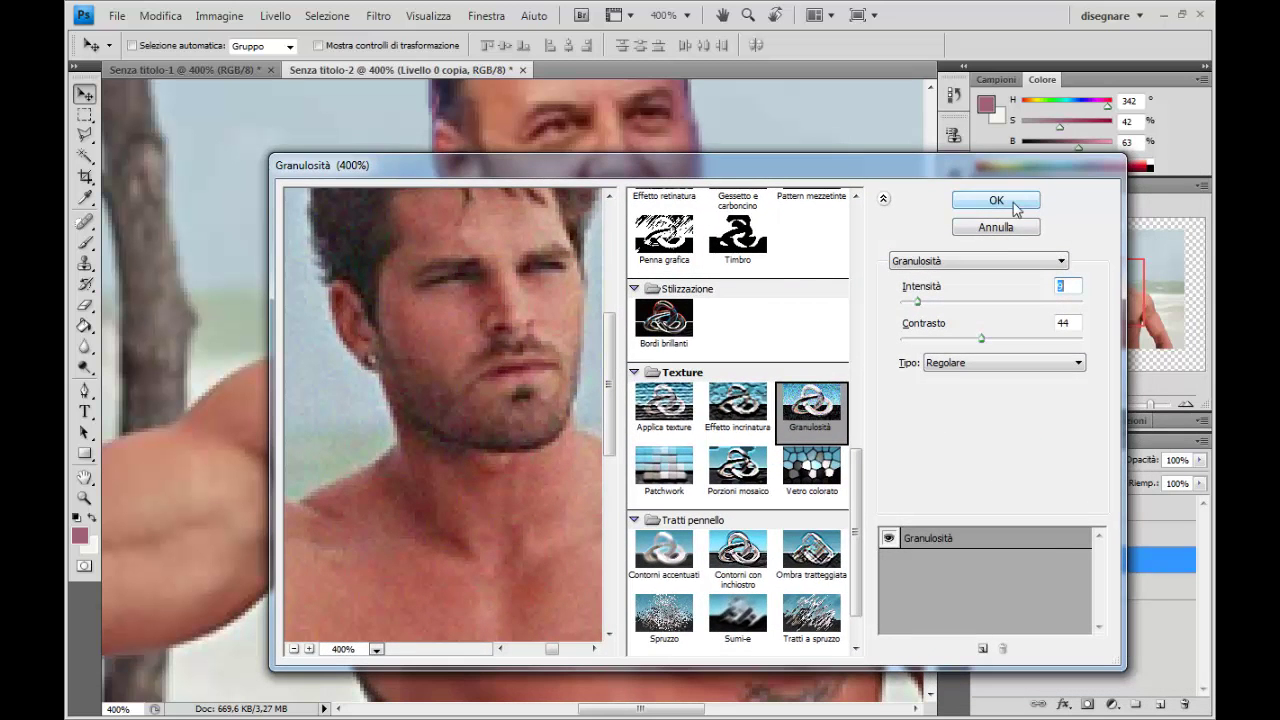
{"action": "left_click", "coordinate": [1006, 204]}
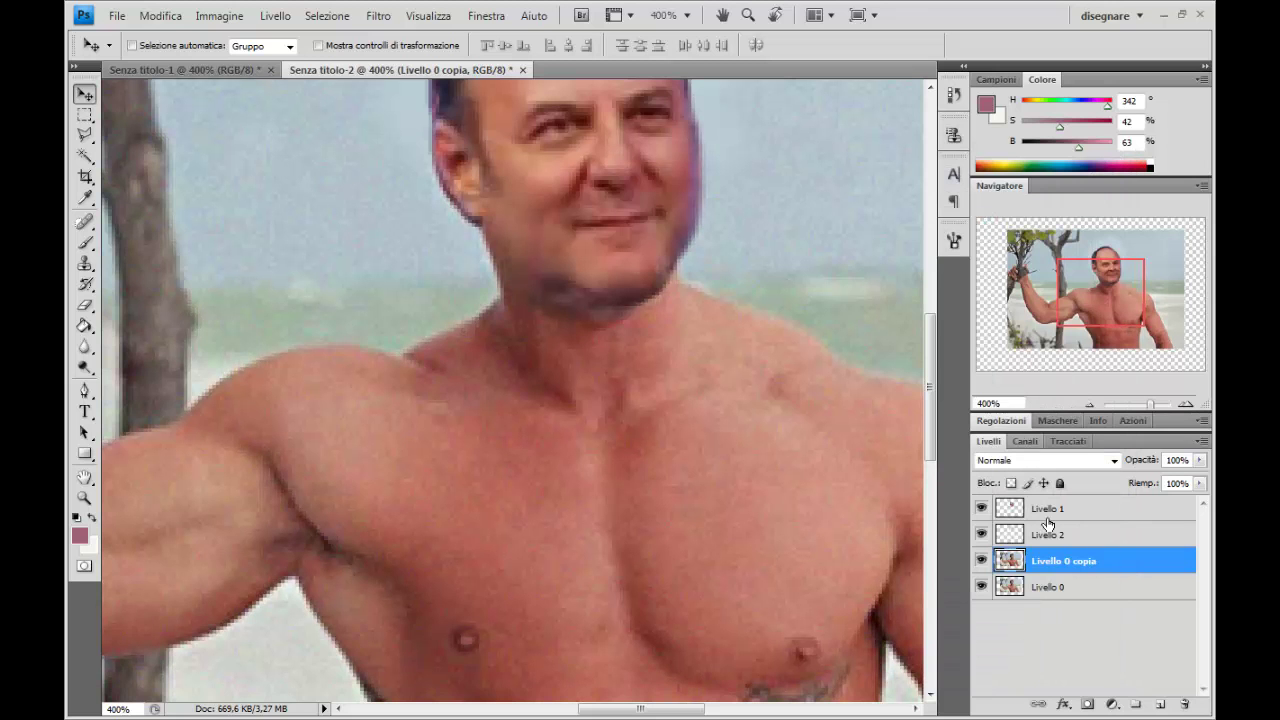
Step: Set Livello 0 copia's opacity to 21% and zoom out to the whole image
{"action": "left_click", "coordinate": [1200, 460]}
{"action": "left_click_drag", "start_coordinate": [1185, 486], "coordinate": [1131, 483]}
{"action": "left_click_drag", "start_coordinate": [1104, 302], "coordinate": [1108, 292]}
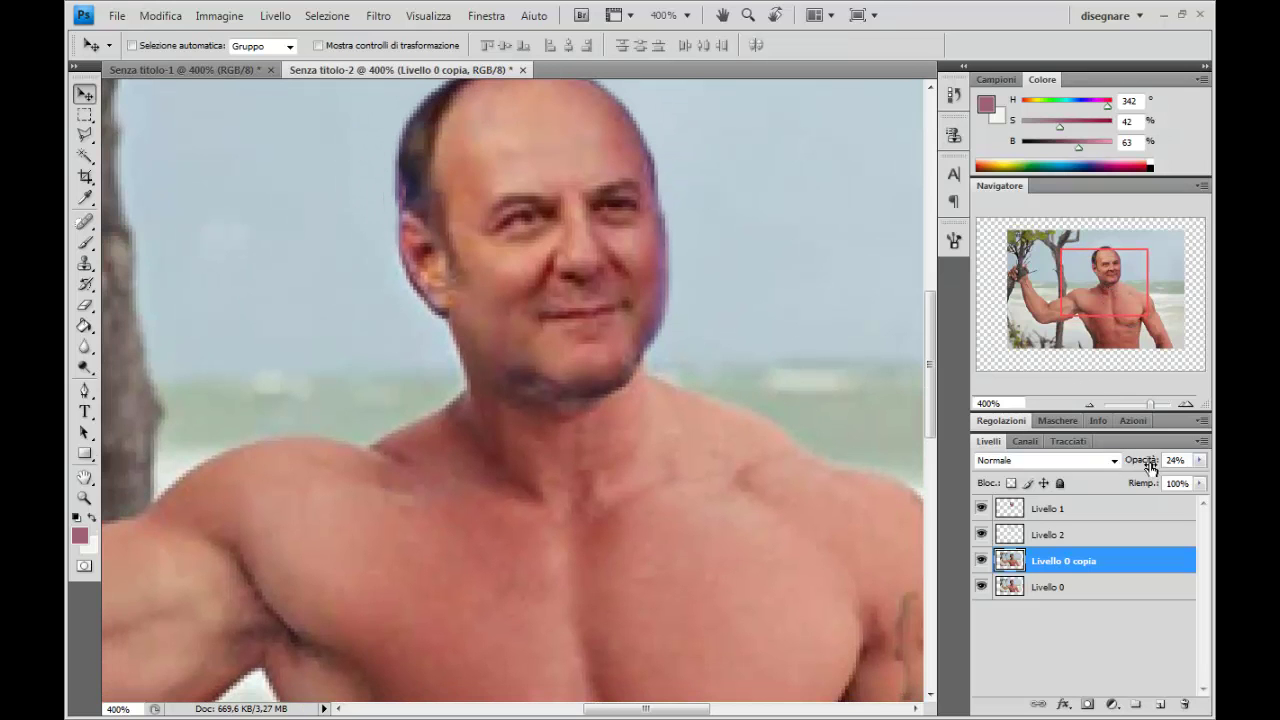
{"action": "left_click", "coordinate": [1199, 460]}
{"action": "left_click_drag", "start_coordinate": [1130, 481], "coordinate": [1126, 481]}
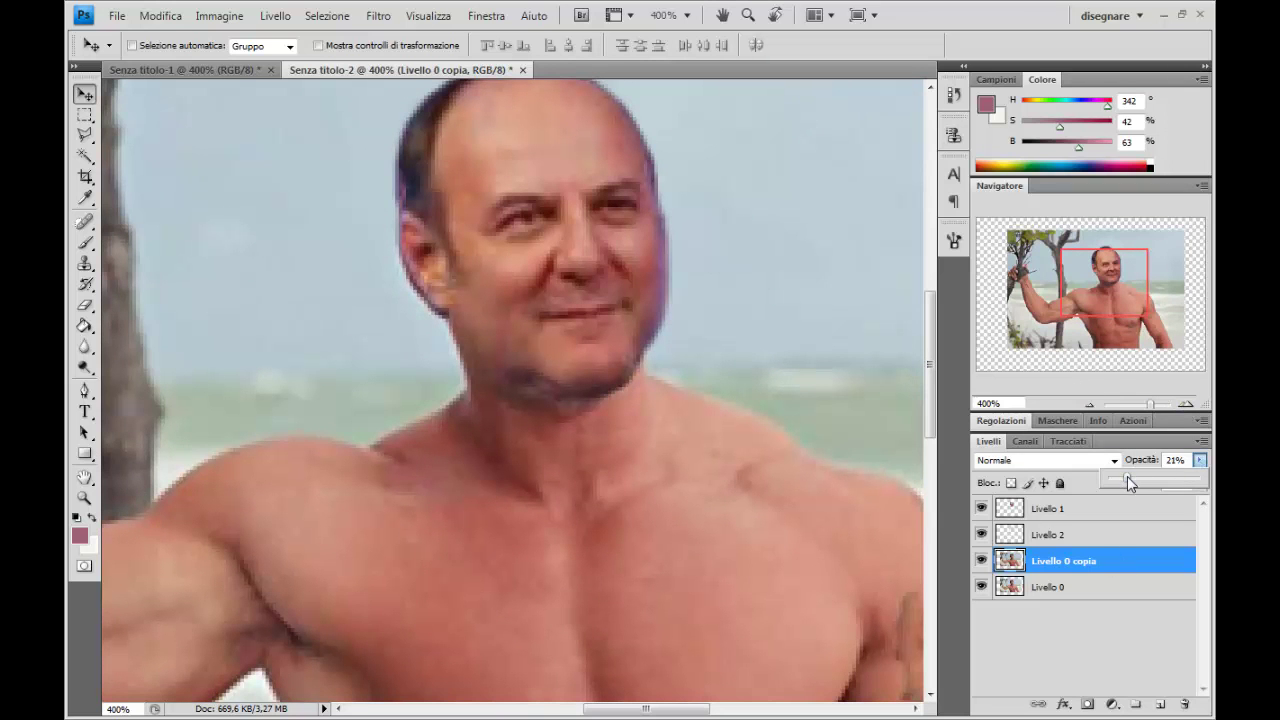
{"action": "left_click", "coordinate": [1118, 558]}
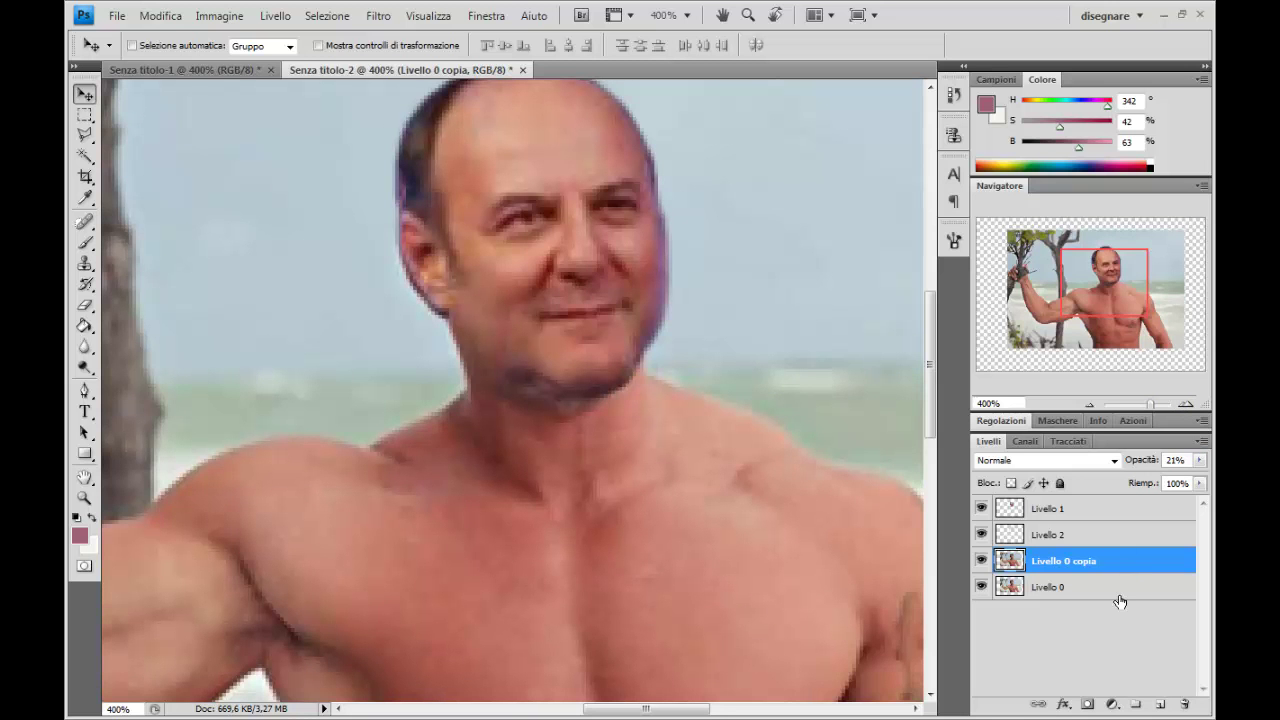
{"action": "key", "text": "ctrl+1"}
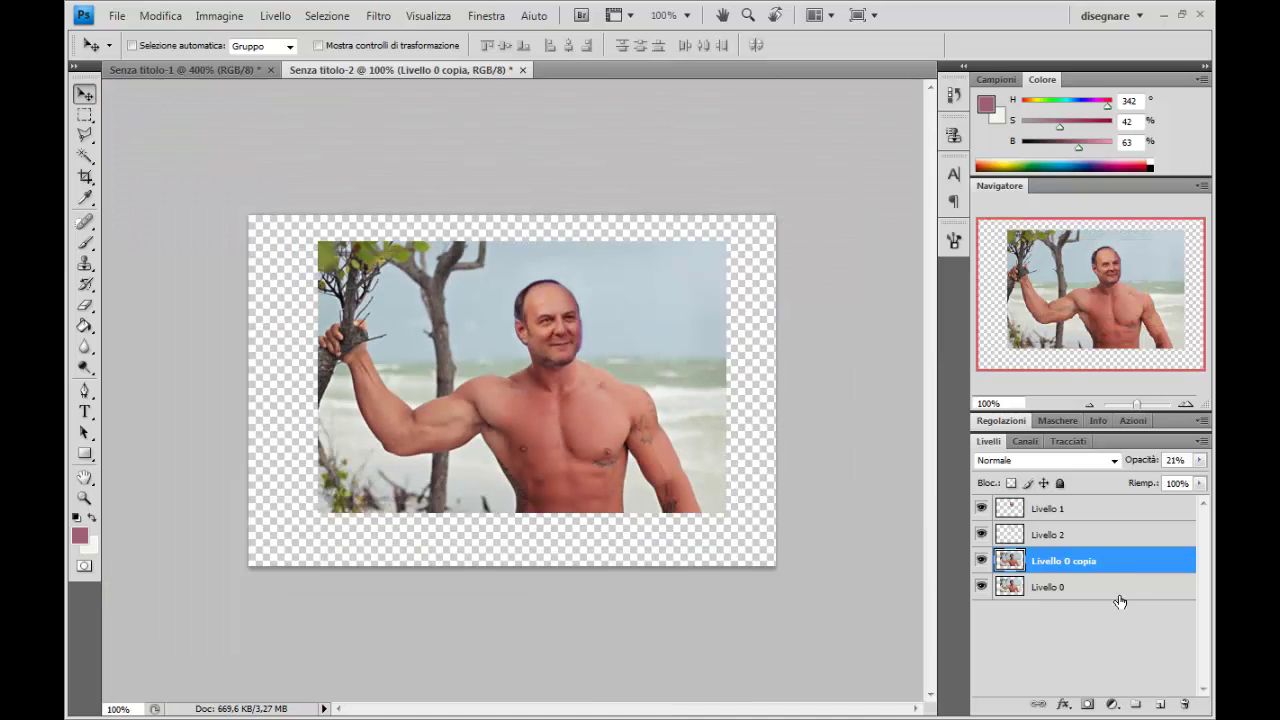
Step: Crop Senza titolo-2 to the beach photo, trimming the transparent margins, and select Livello 1
{"action": "key", "text": "ctrl+plus"}
{"action": "key", "text": "ctrl+minus"}
{"action": "left_click", "coordinate": [86, 177]}
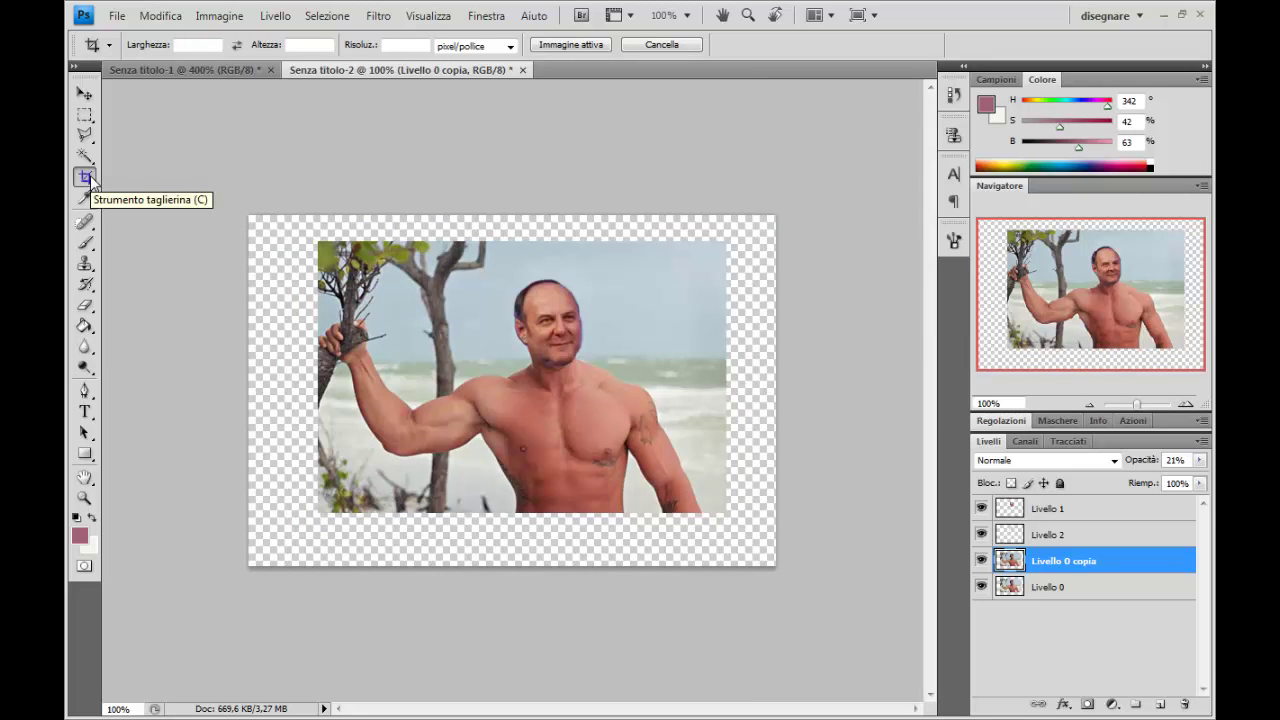
{"action": "mouse_move", "coordinate": [318, 241]}
{"action": "left_mouse_down"}
{"action": "mouse_move", "coordinate": [671, 479]}
{"action": "mouse_move", "coordinate": [774, 509]}
{"action": "left_mouse_up"}
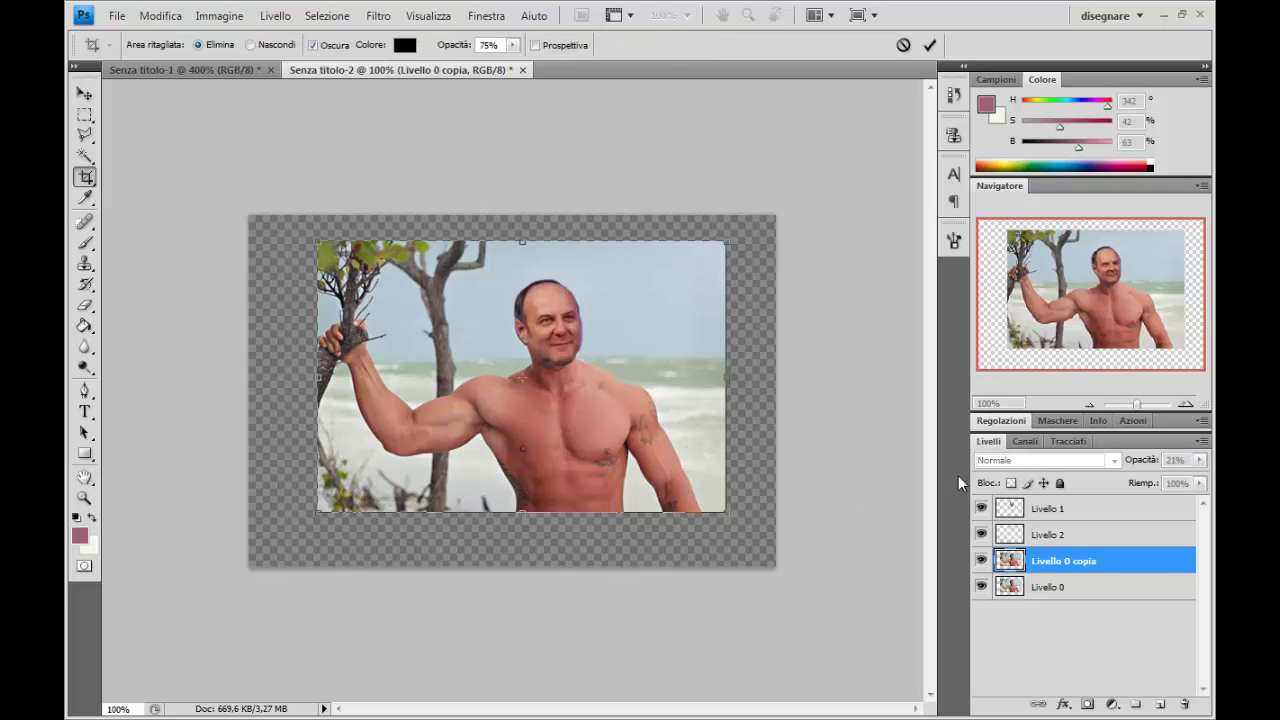
{"action": "key", "text": "Return"}
{"action": "key", "text": "ctrl+plus"}
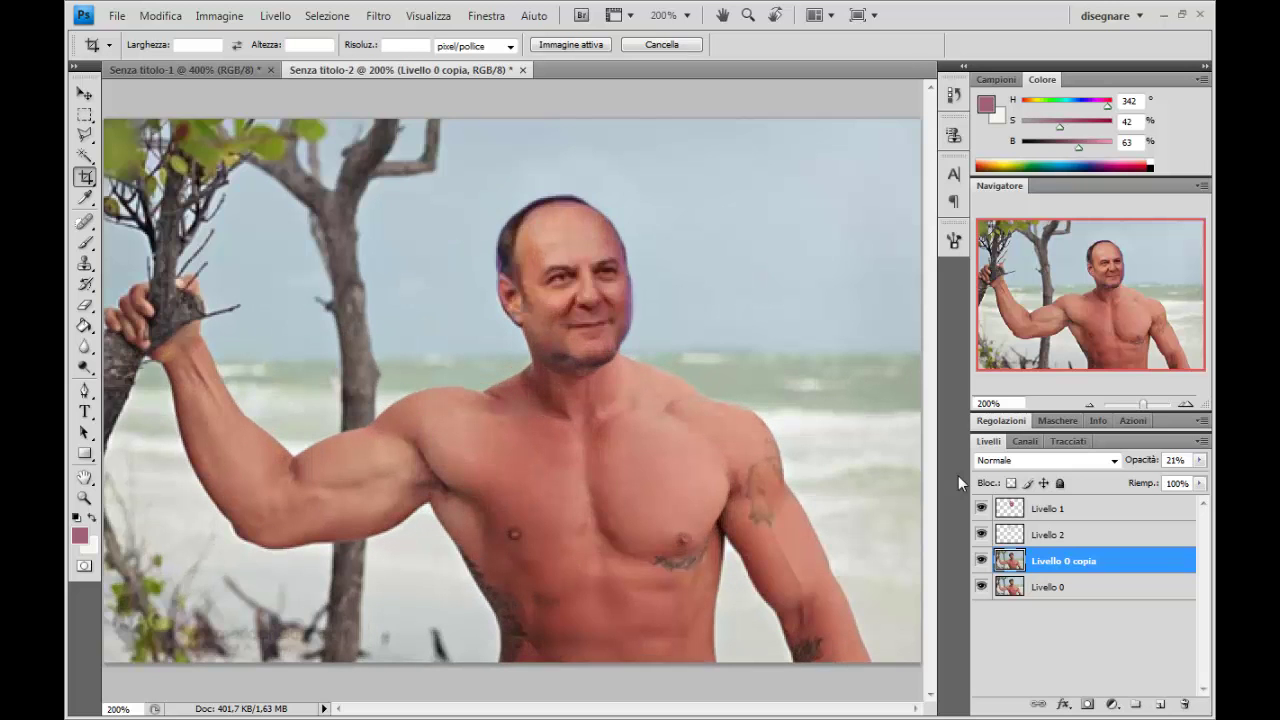
{"action": "key", "text": "ctrl+minus"}
{"action": "key", "text": "ctrl+plus"}
{"action": "left_click", "coordinate": [1114, 512]}
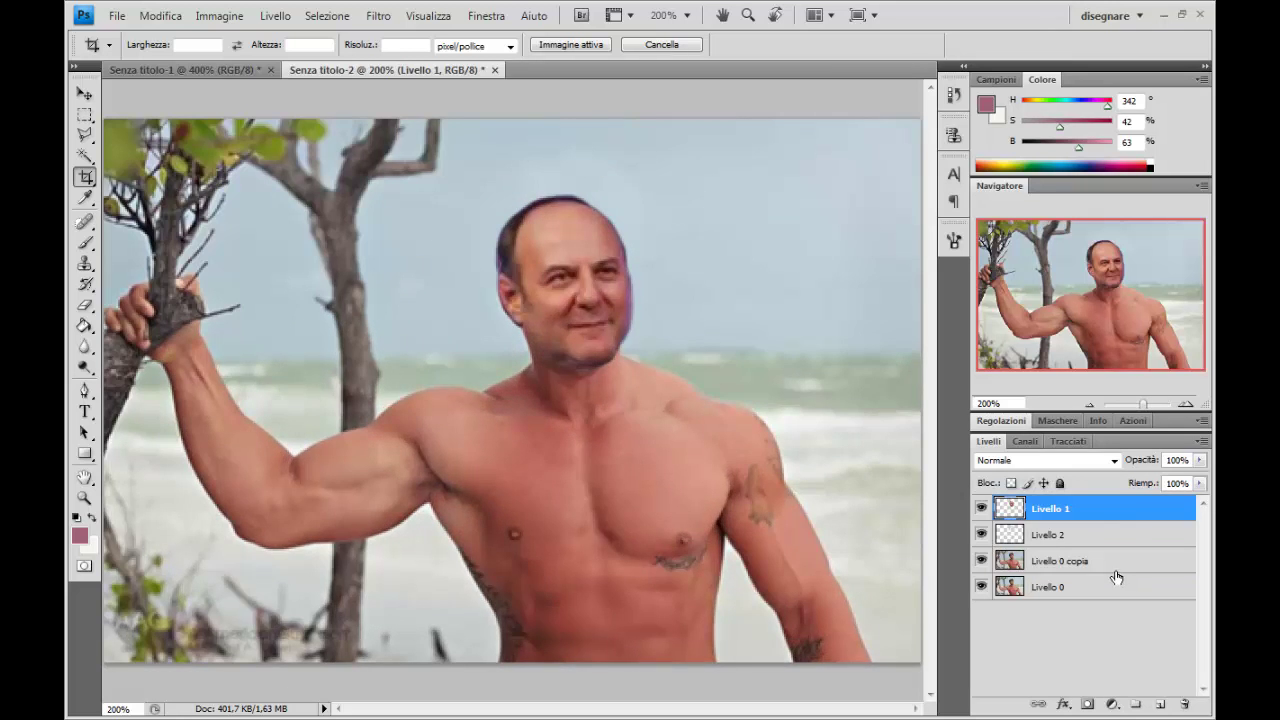
Step: Add a Filtro fotografico adjustment layer on top of the layer stack
{"action": "left_click", "coordinate": [1113, 704]}
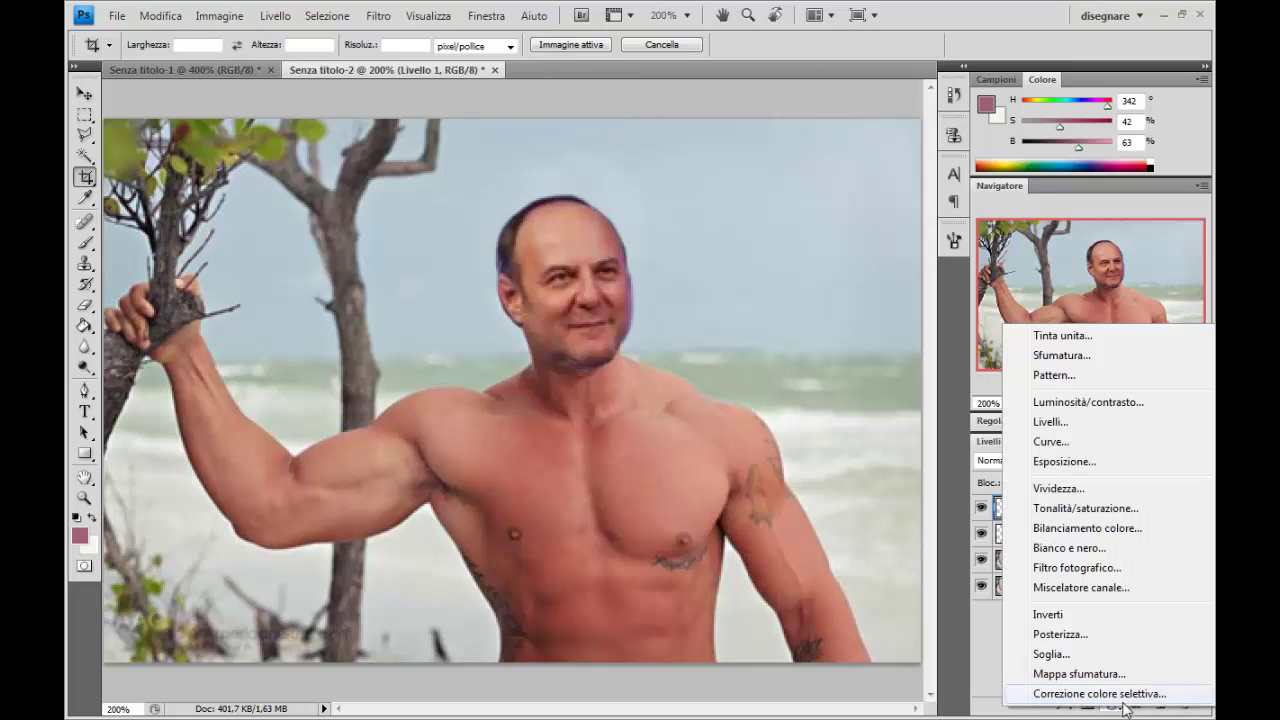
{"action": "left_click", "coordinate": [1114, 707]}
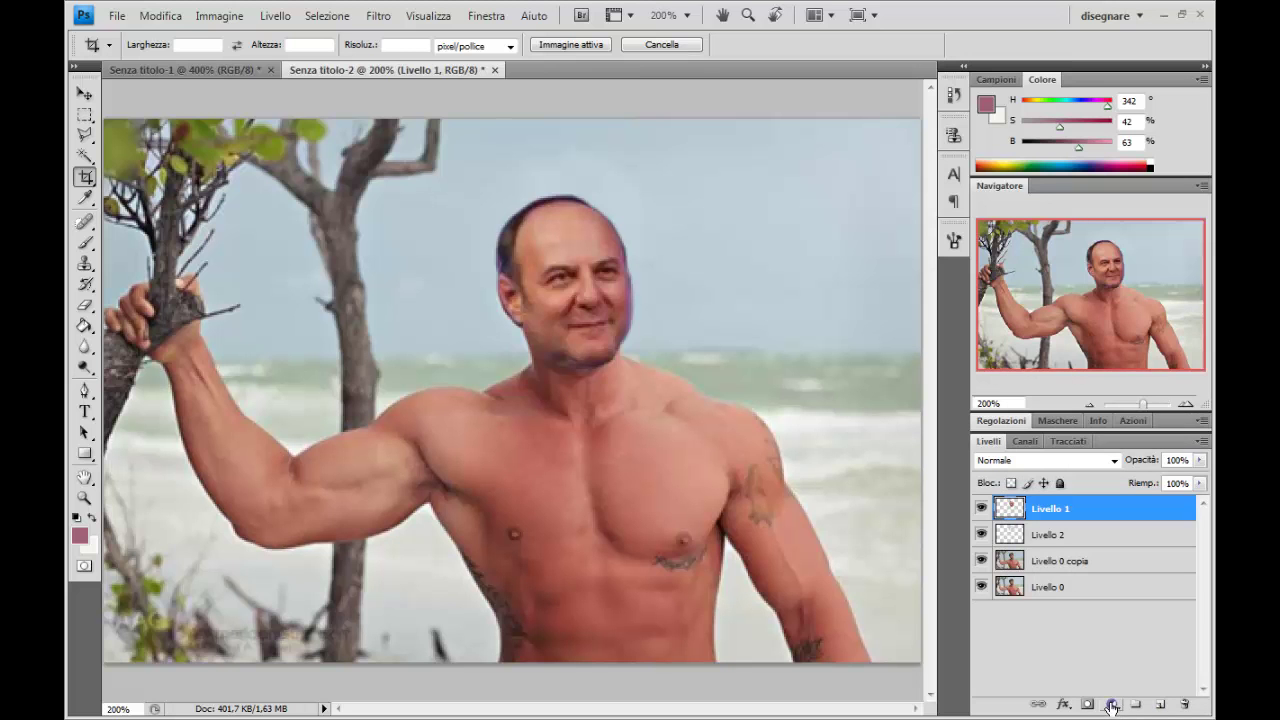
{"action": "left_click", "coordinate": [1113, 706]}
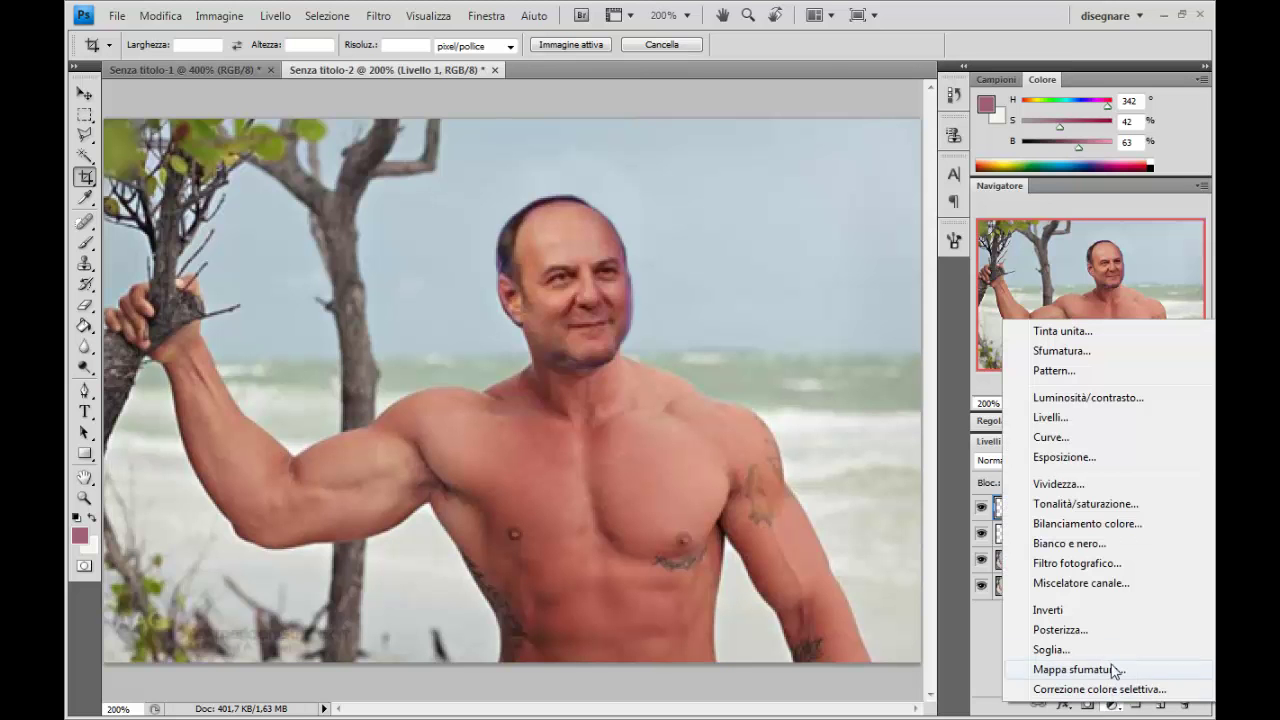
{"action": "left_click", "coordinate": [1116, 564]}
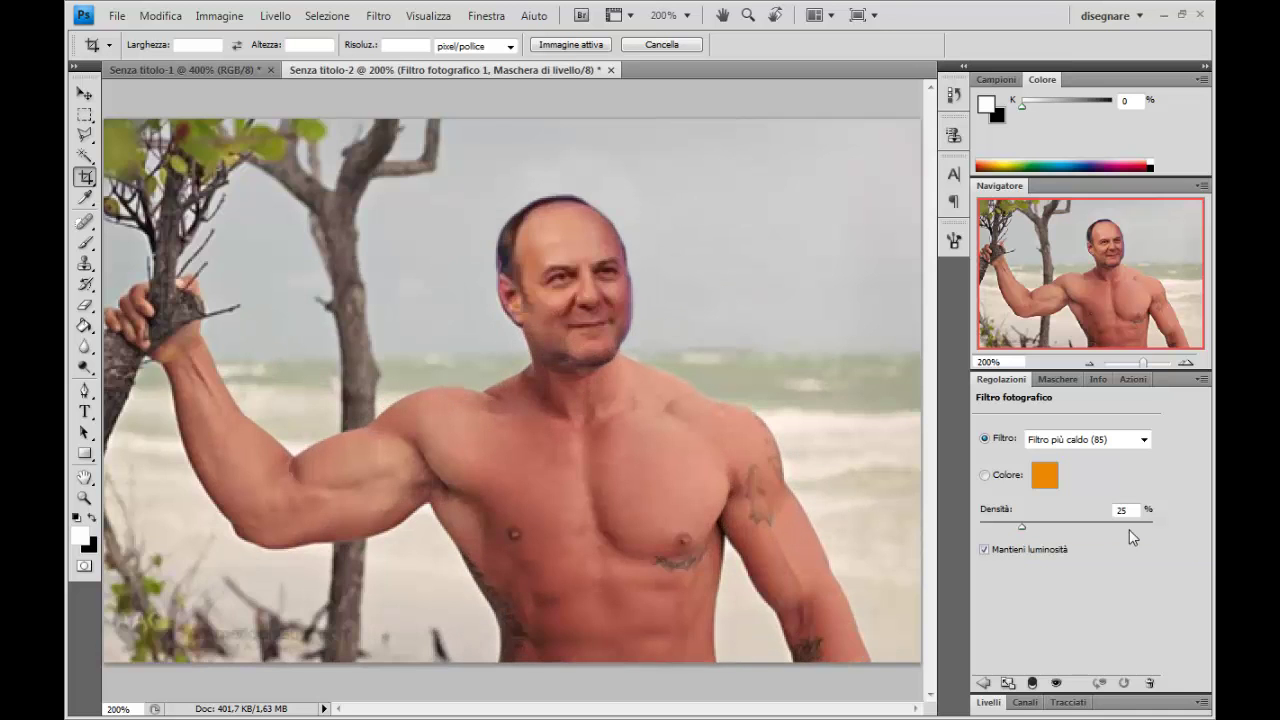
{"action": "key", "text": "ctrl+minus"}
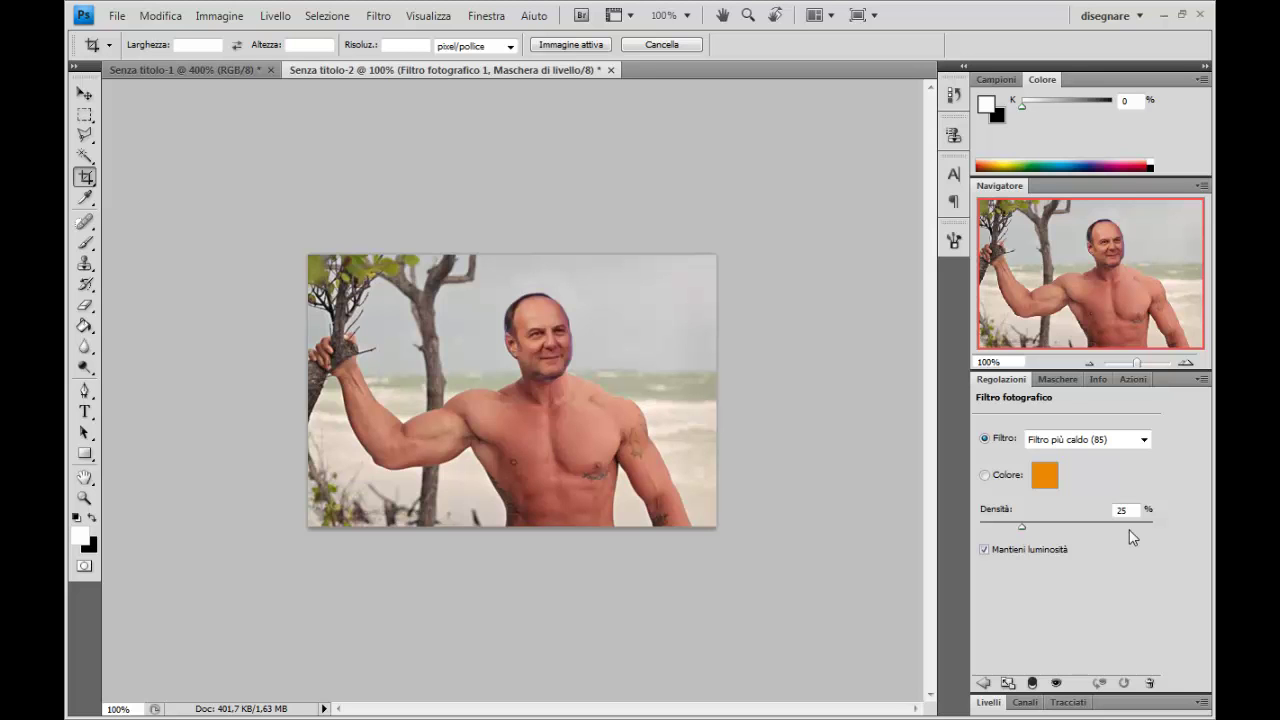
Step: Set the photo filter to Filtro più caldo (81) at 25% density, then reselect Livello 1
{"action": "left_click", "coordinate": [1144, 439]}
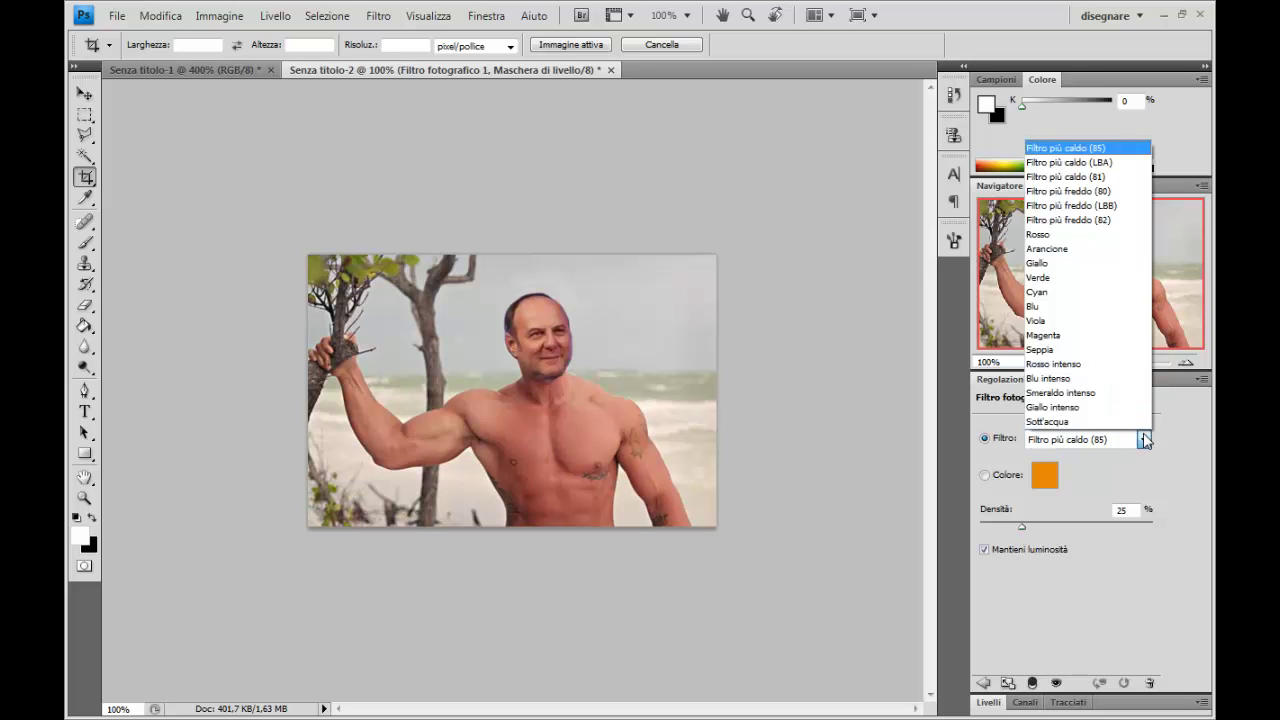
{"action": "left_click", "coordinate": [1080, 178]}
{"action": "key", "text": "Down"}
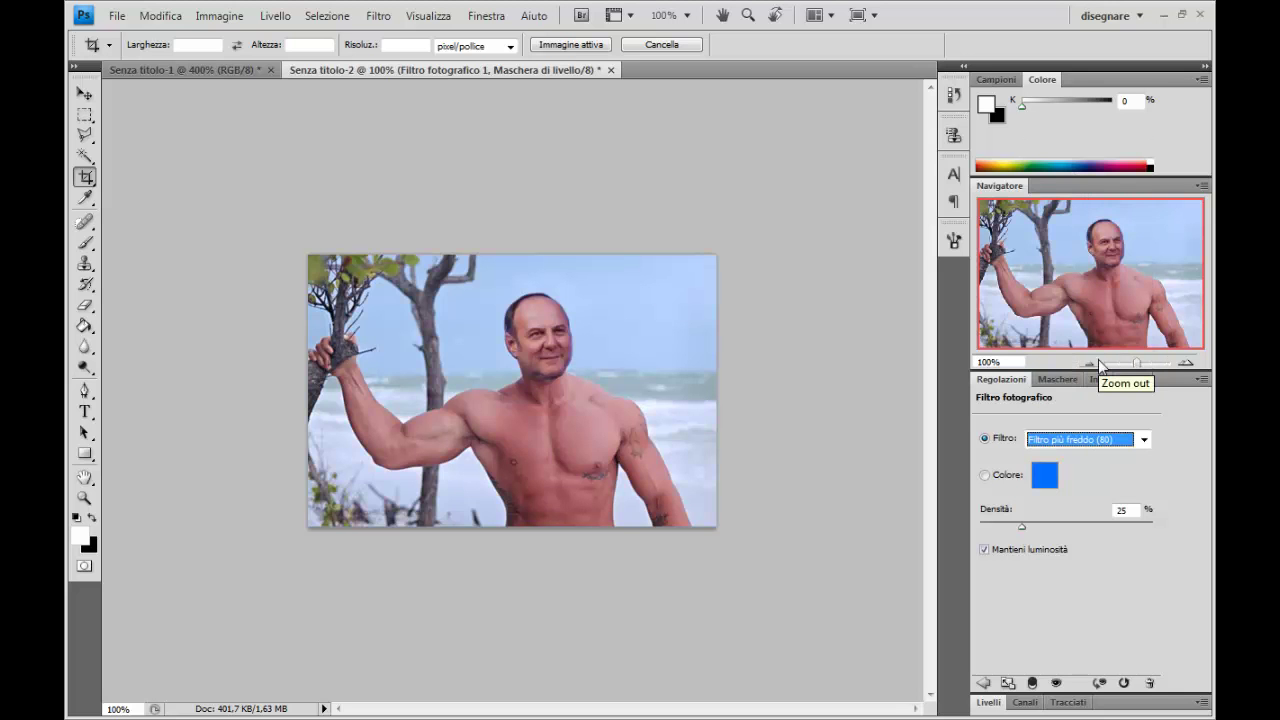
{"action": "key", "text": "Down"}
{"action": "key", "text": "Down"}
{"action": "key", "text": "Up"}
{"action": "key", "text": "Down"}
{"action": "key", "text": "Home"}
{"action": "key", "text": "Down"}
{"action": "key", "text": "Down"}
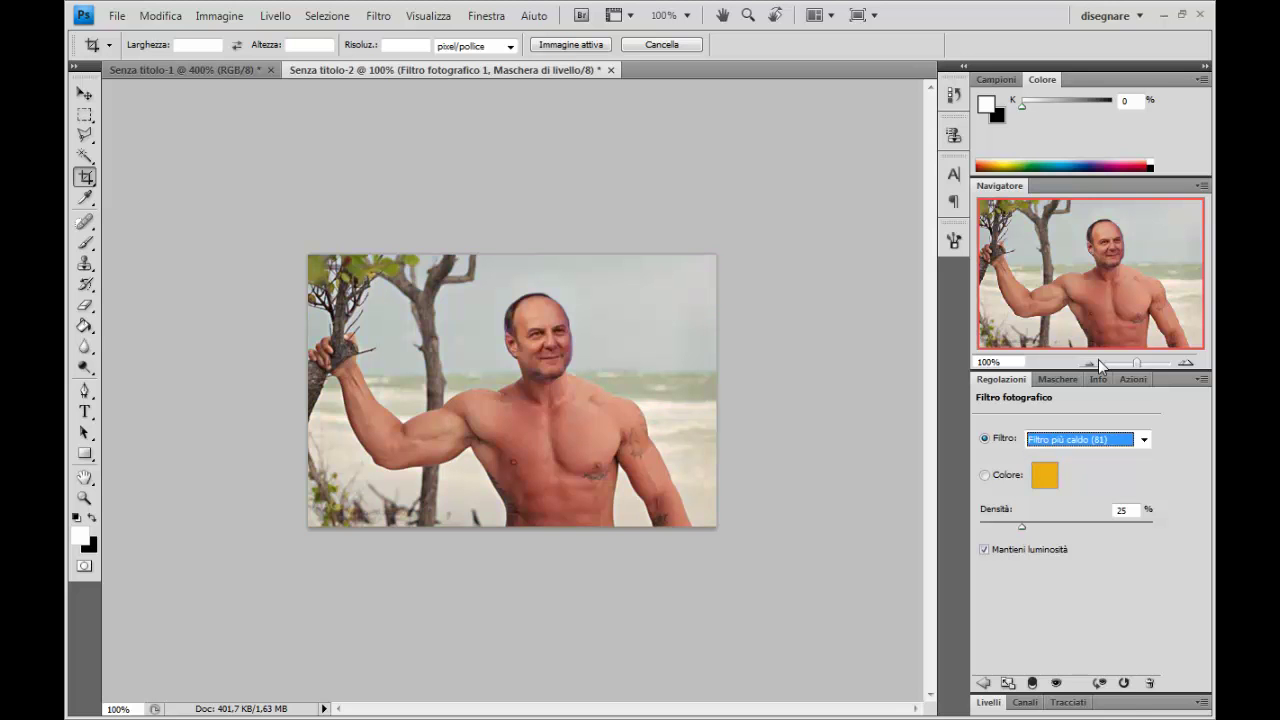
{"action": "left_click", "coordinate": [1134, 702]}
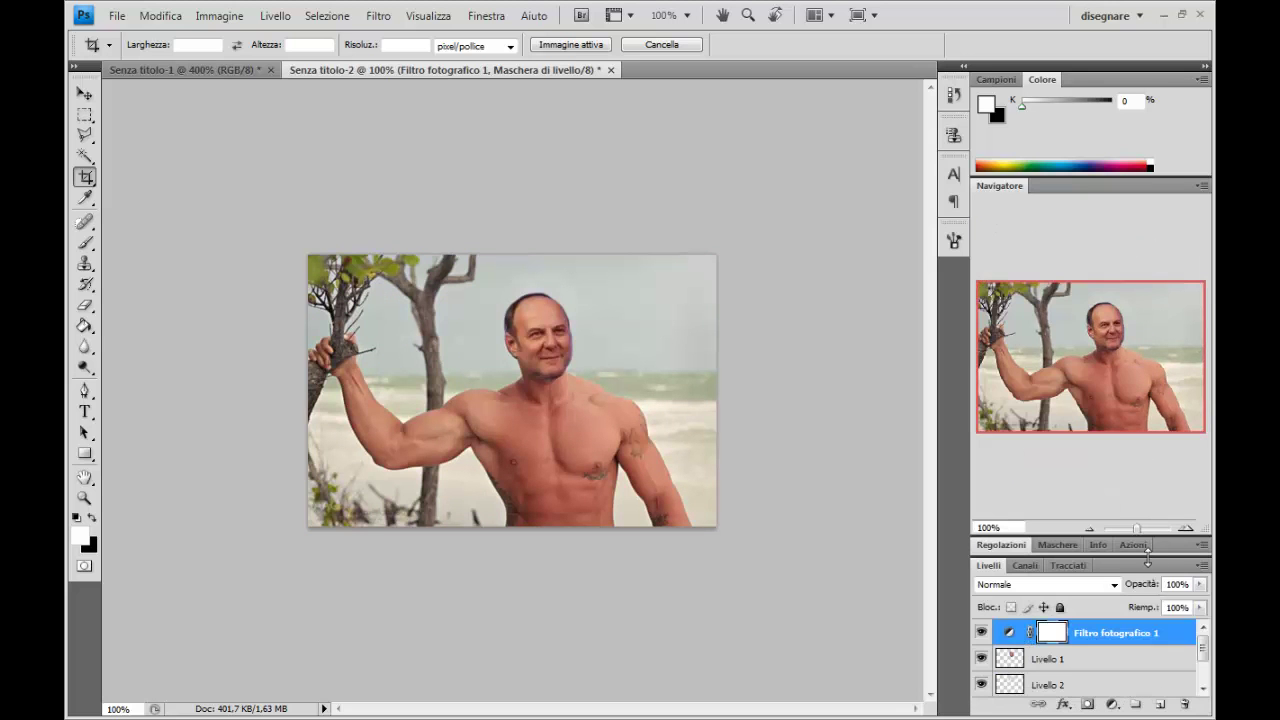
{"action": "left_click_drag", "start_coordinate": [1148, 555], "coordinate": [1140, 398]}
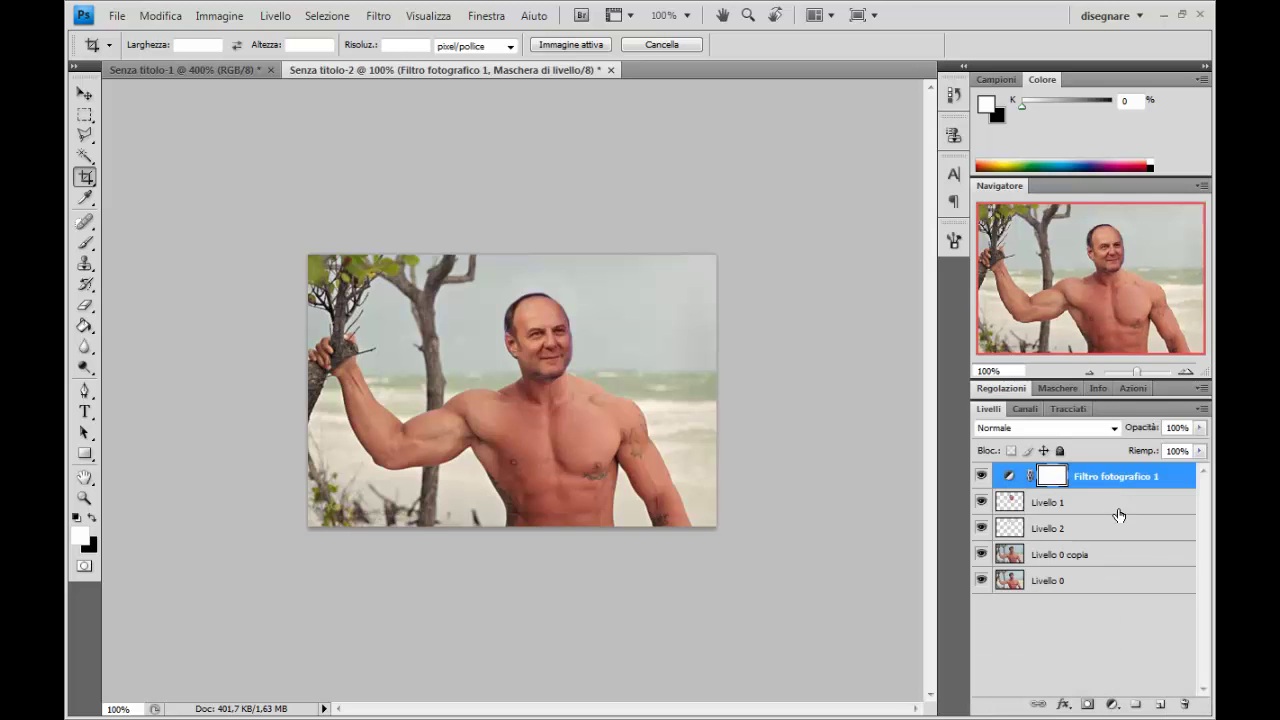
{"action": "left_click", "coordinate": [1118, 508]}
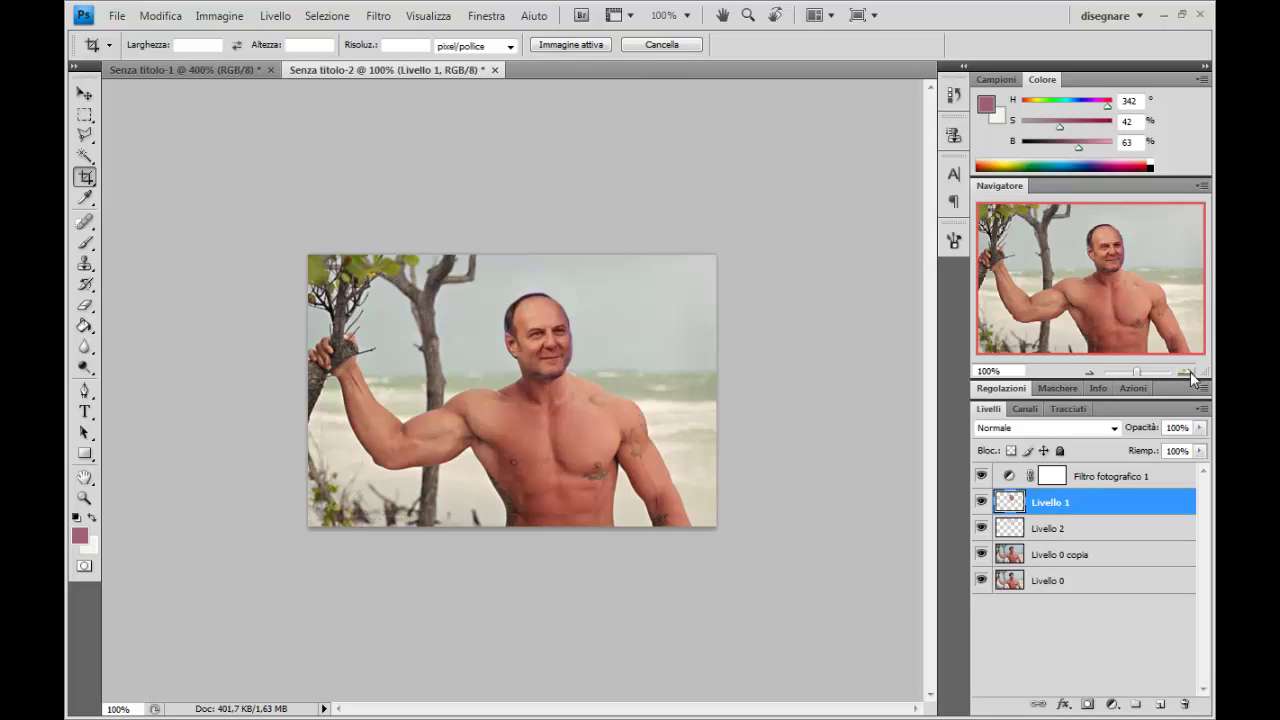
Step: Apply another Bilanciamento colore to Livello 1 with midtones +12, +1, +14
{"action": "left_click", "coordinate": [1187, 371]}
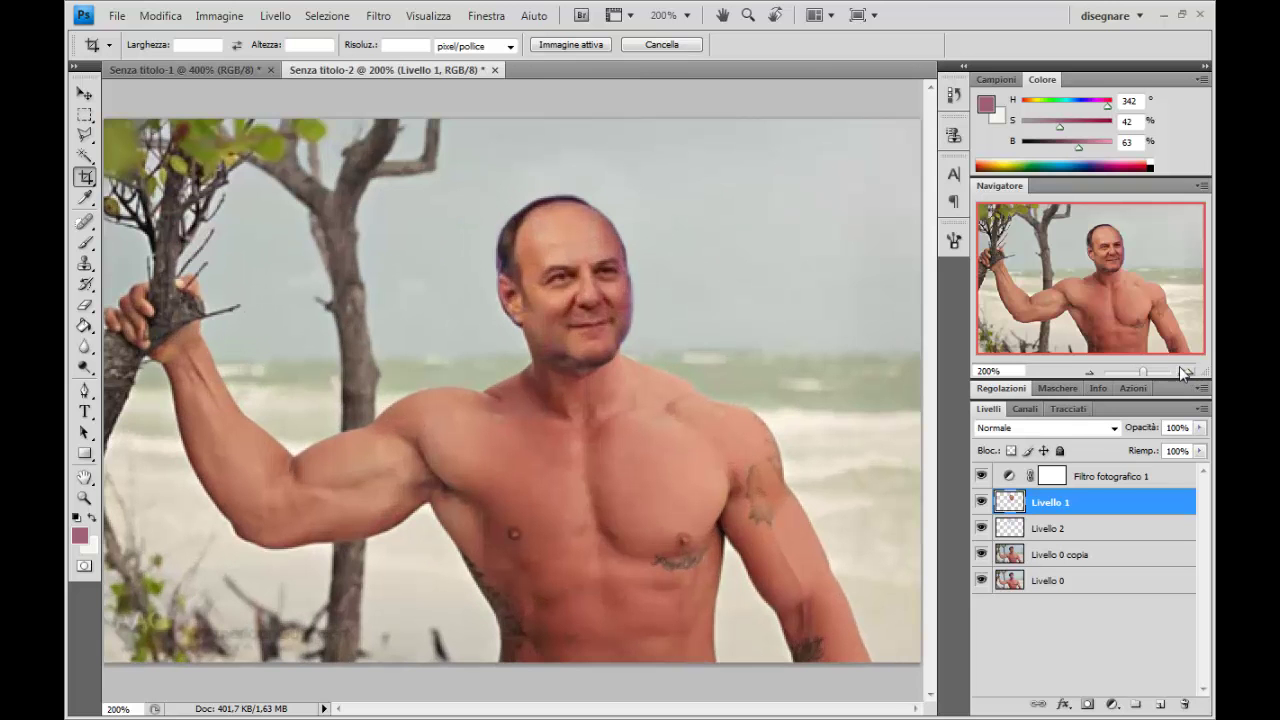
{"action": "left_click", "coordinate": [219, 15]}
{"action": "mouse_move", "coordinate": [195, 62]}
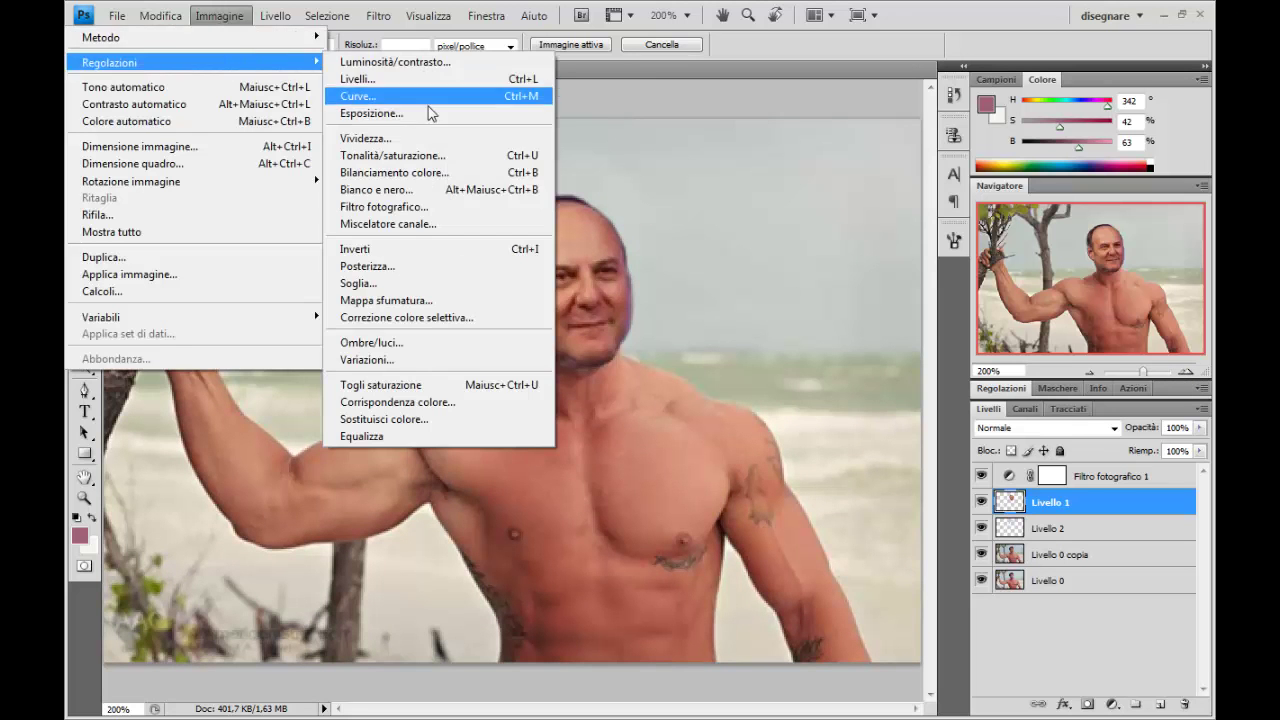
{"action": "left_click", "coordinate": [456, 173]}
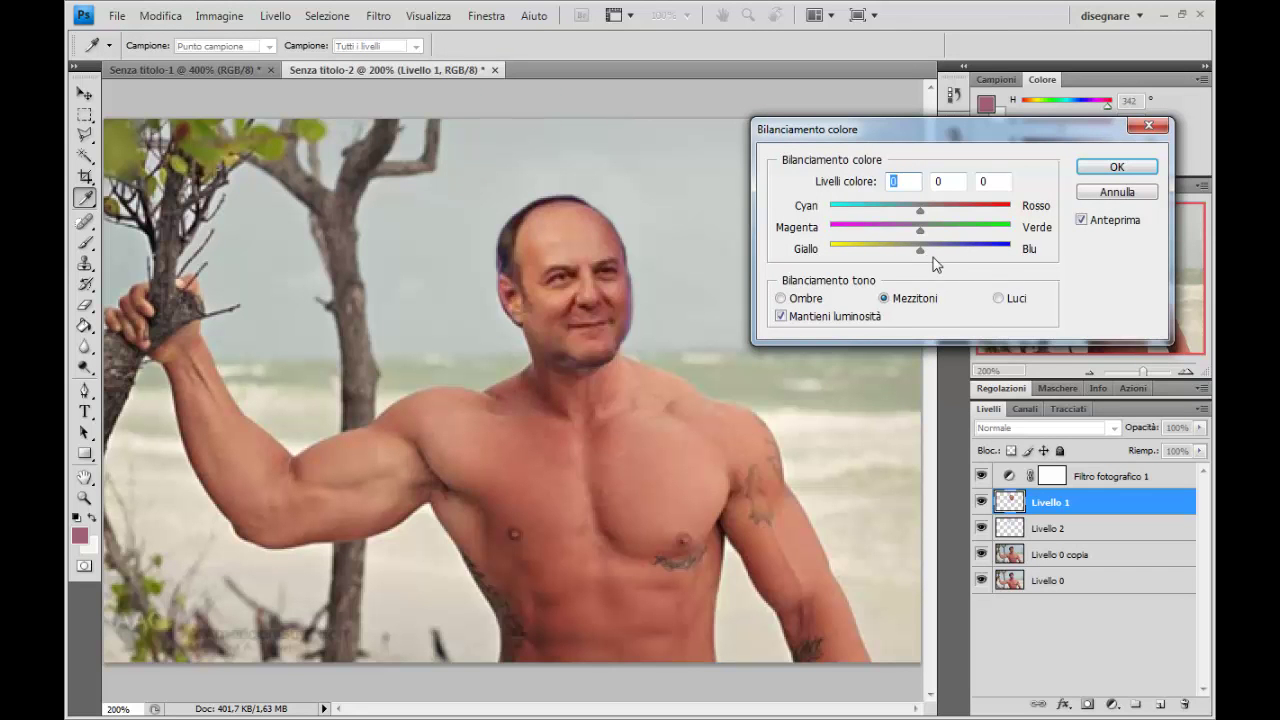
{"action": "mouse_move", "coordinate": [921, 250]}
{"action": "left_mouse_down"}
{"action": "mouse_move", "coordinate": [945, 251]}
{"action": "mouse_move", "coordinate": [918, 232]}
{"action": "mouse_move", "coordinate": [936, 233]}
{"action": "mouse_move", "coordinate": [921, 237]}
{"action": "mouse_move", "coordinate": [919, 215]}
{"action": "mouse_move", "coordinate": [941, 205]}
{"action": "left_mouse_up"}
{"action": "left_click", "coordinate": [1110, 168]}
Step: Zoom out to 100% to view the whole warmed composite
{"action": "key", "text": "ctrl+minus"}
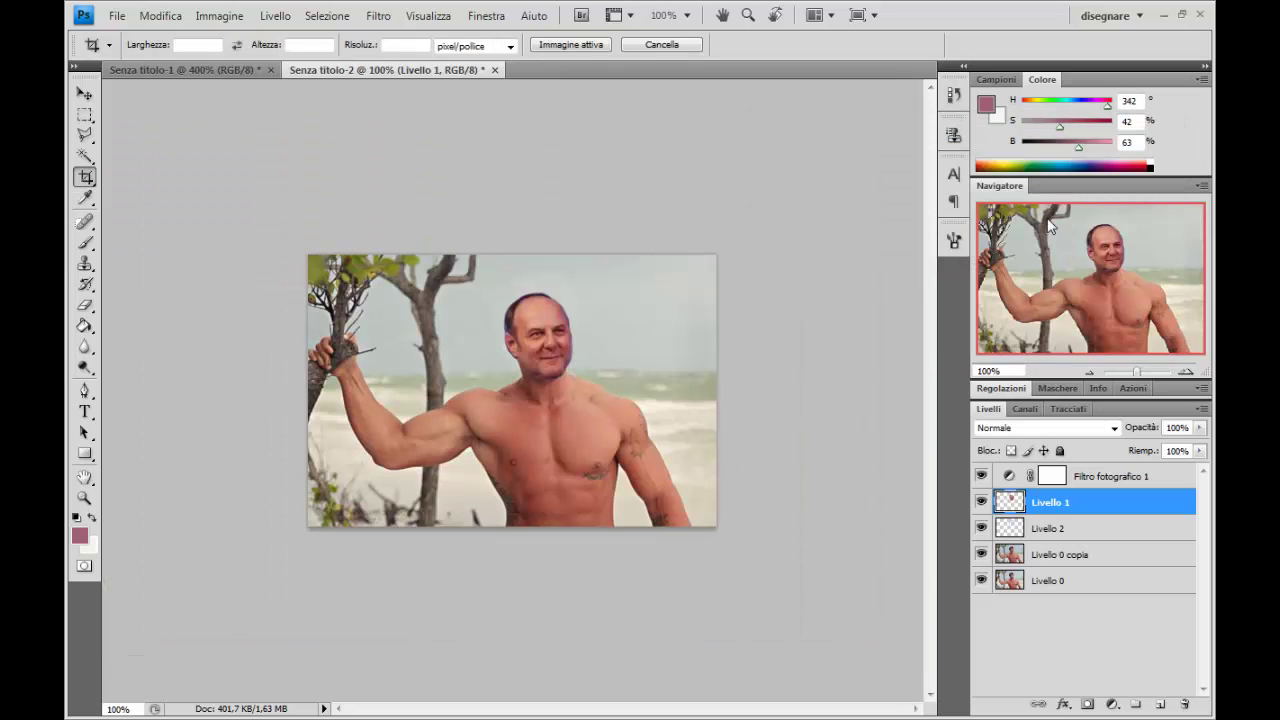